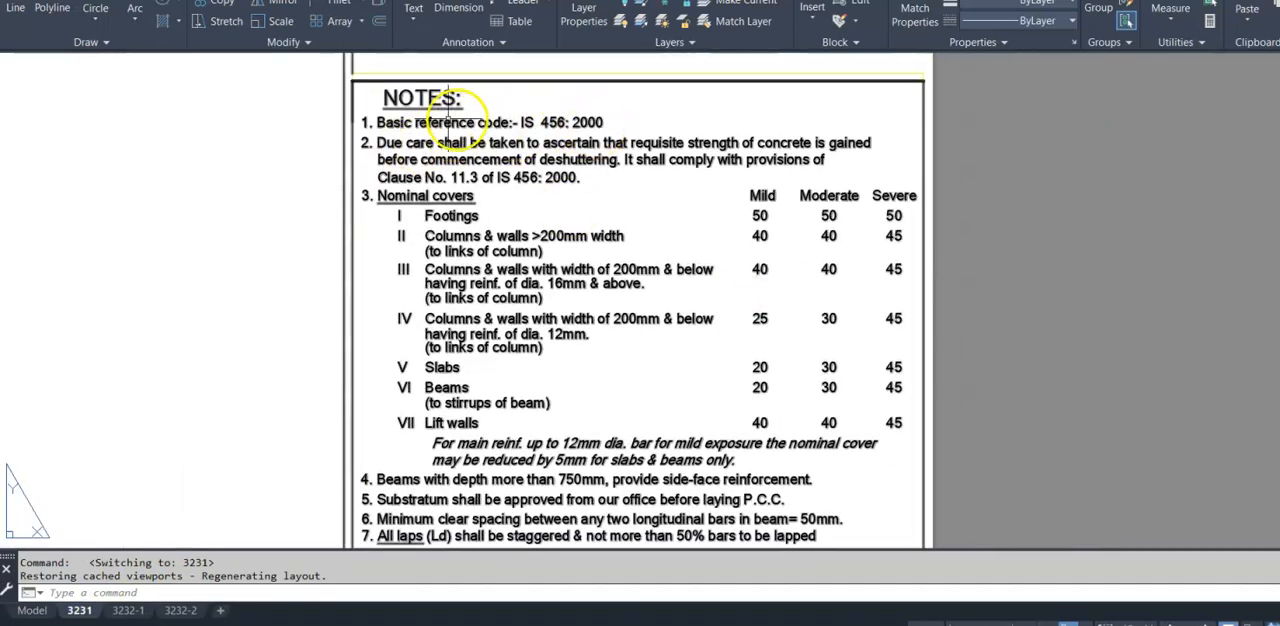
# - Read the notes on layout 3231 covering nominal covers and the lap lengths for each concrete and steel grade
pyautogui.moveTo(557, 281); pyautogui.dragTo(517, 170)
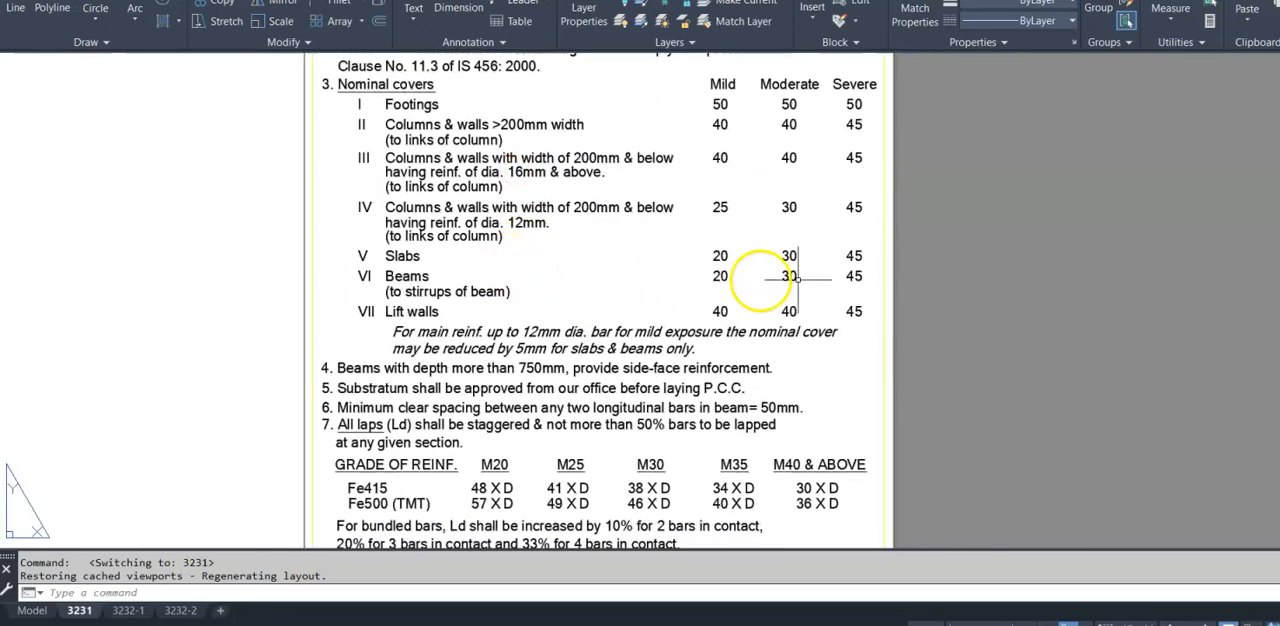
pyautogui.moveTo(611, 300); pyautogui.dragTo(621, 169)
pyautogui.moveTo(507, 382); pyautogui.dragTo(507, 314)
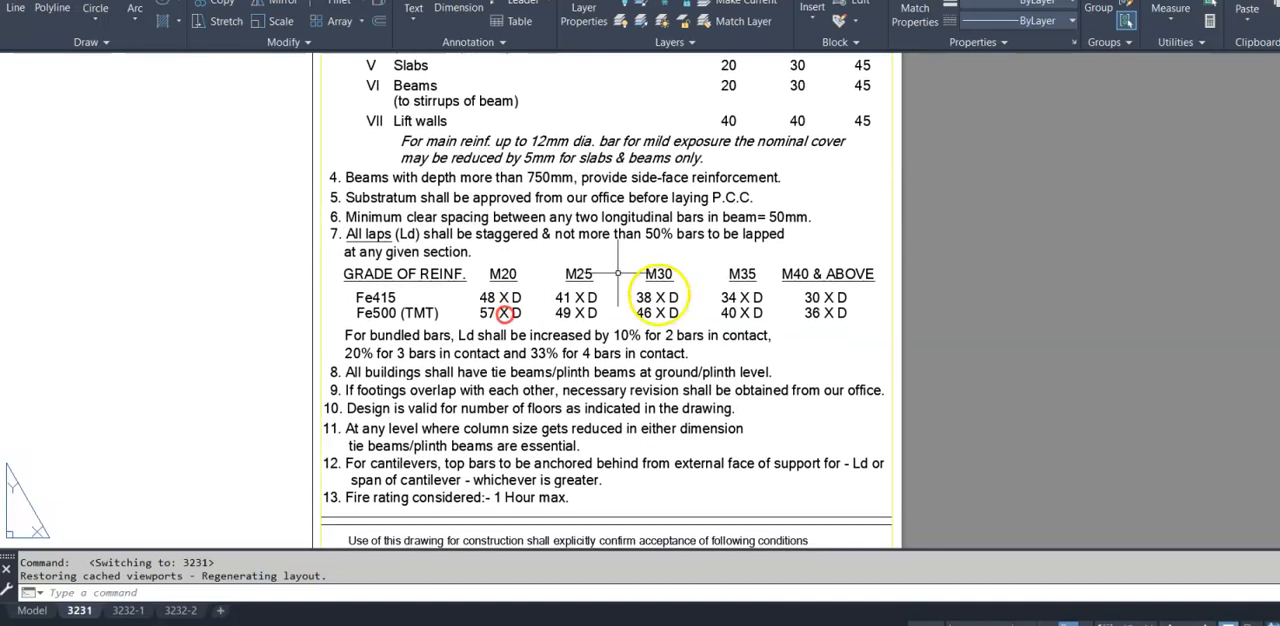
pyautogui.scroll(2, 447, 287)
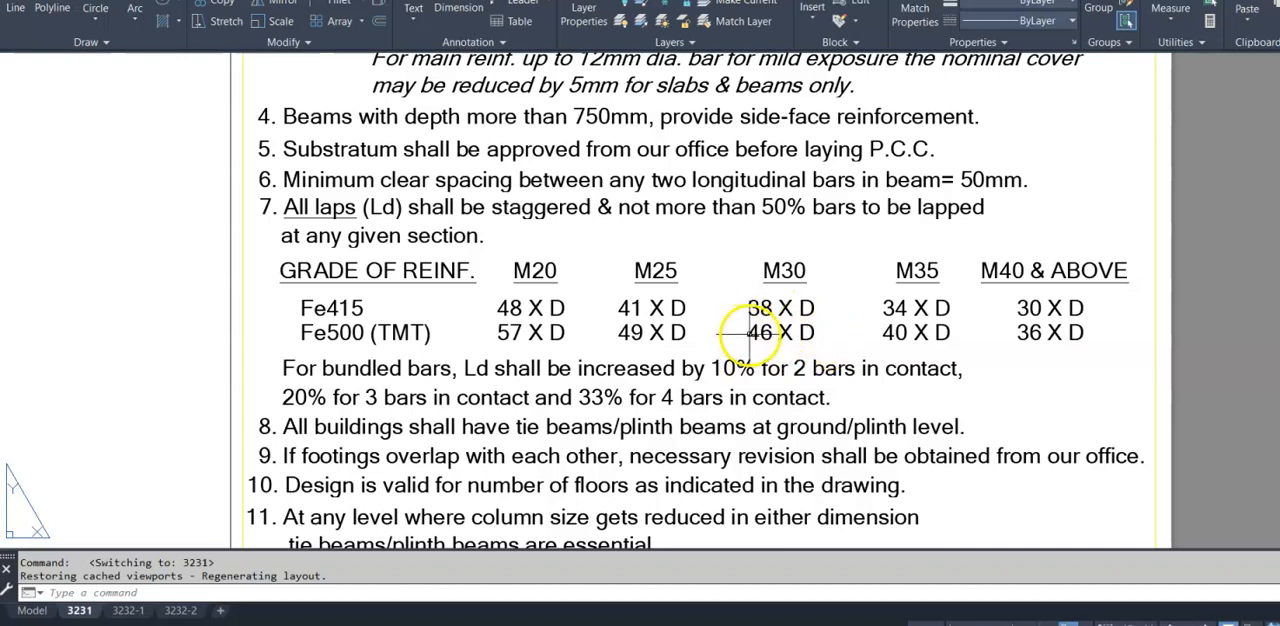
# - Show the beam reinforcement detail in model space, and switch to the beam quantity worksheet in Excel
pyautogui.click(30, 610)
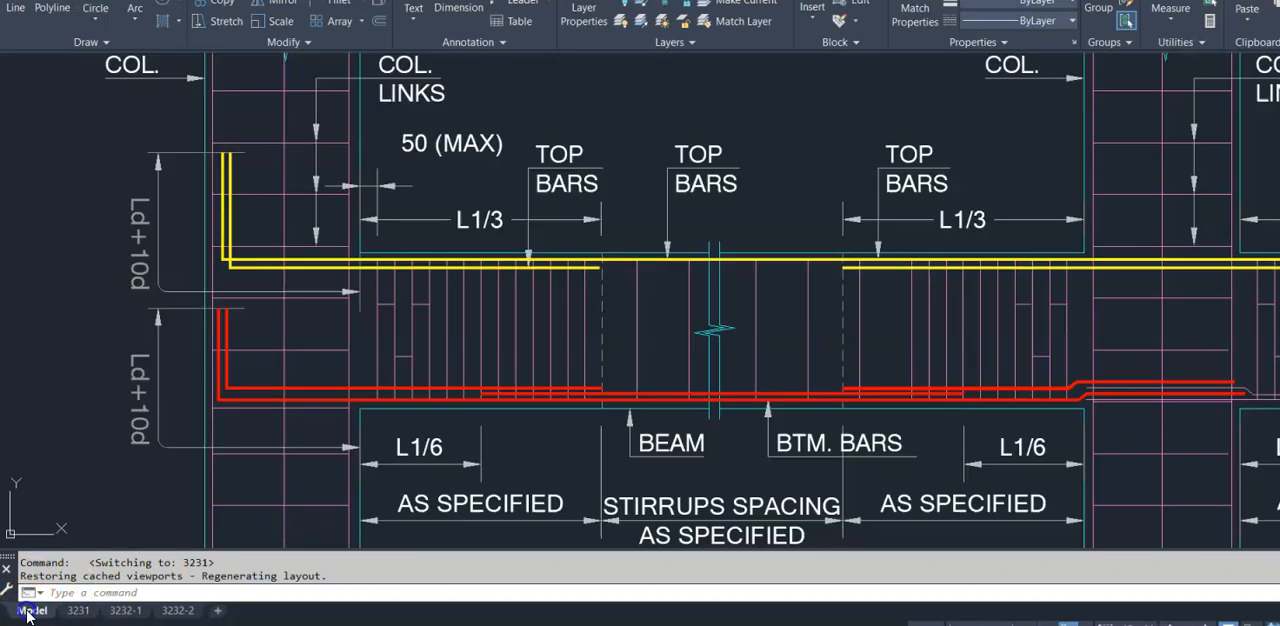
pyautogui.hotkey('alt', 'Tab')
pyautogui.hotkey('alt', 'Tab')
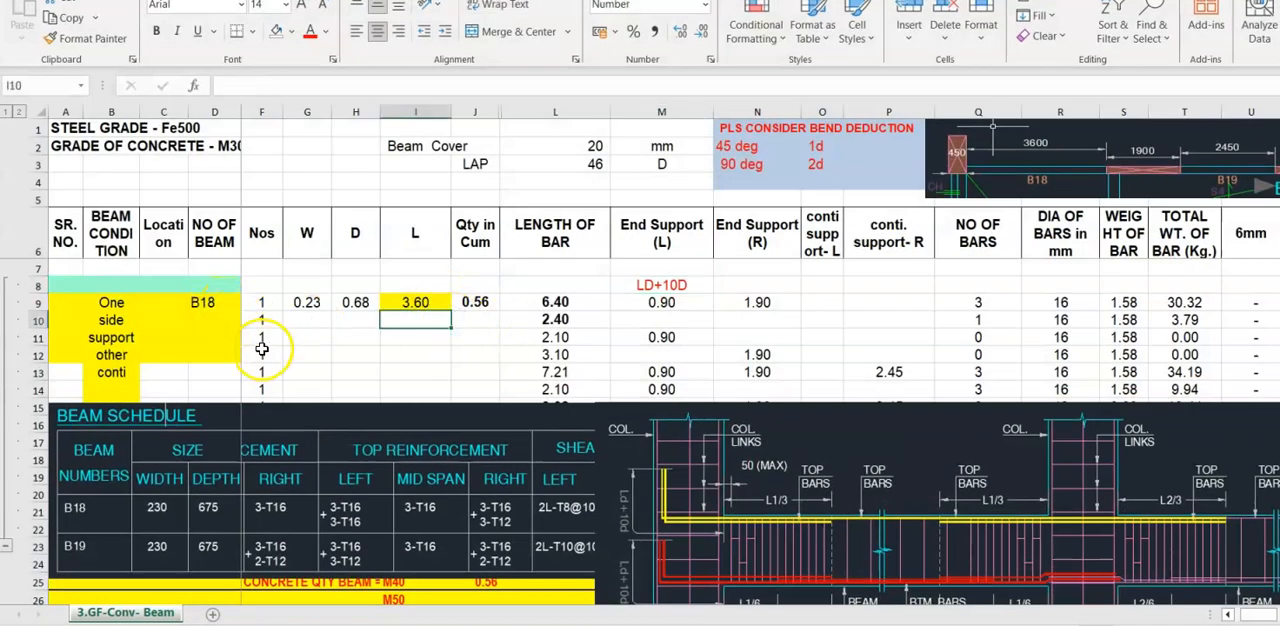
# - Review the steel grade and concrete grade entries at the head of the beam worksheet
pyautogui.click(261, 348)
pyautogui.click(163, 180)
pyautogui.press('Up')
pyautogui.press('Right')
pyautogui.press('Right')
pyautogui.press('Left')
pyautogui.press('Left')
pyautogui.press('Up')
pyautogui.press('Down')
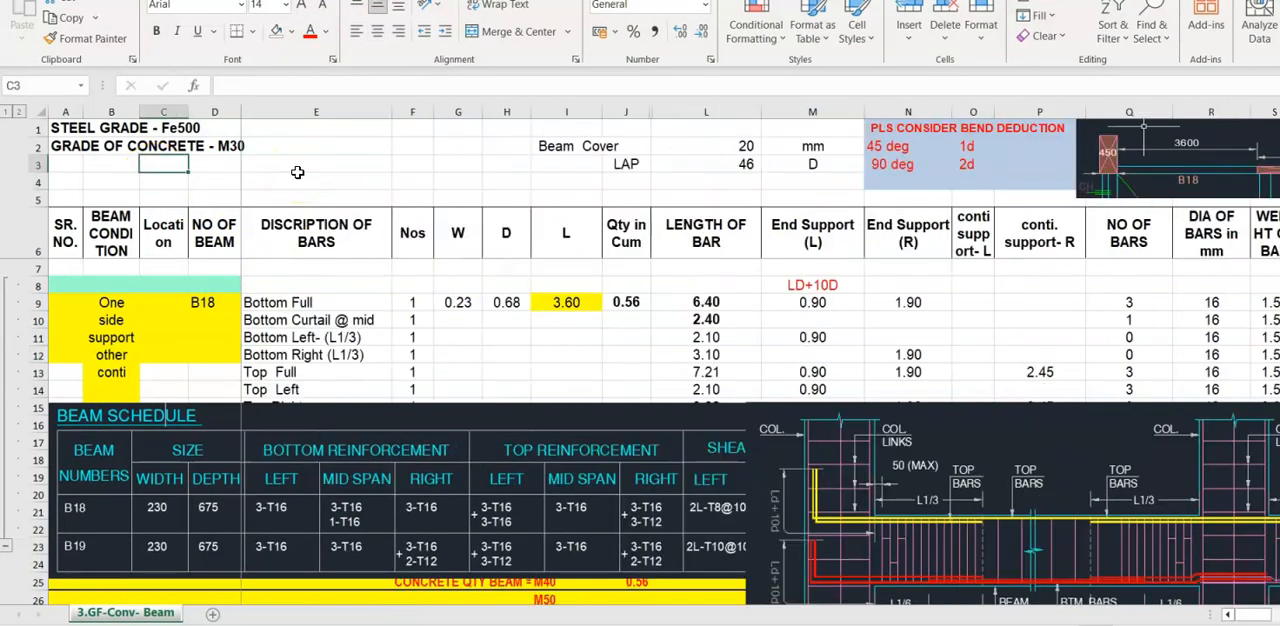
pyautogui.press('Left')
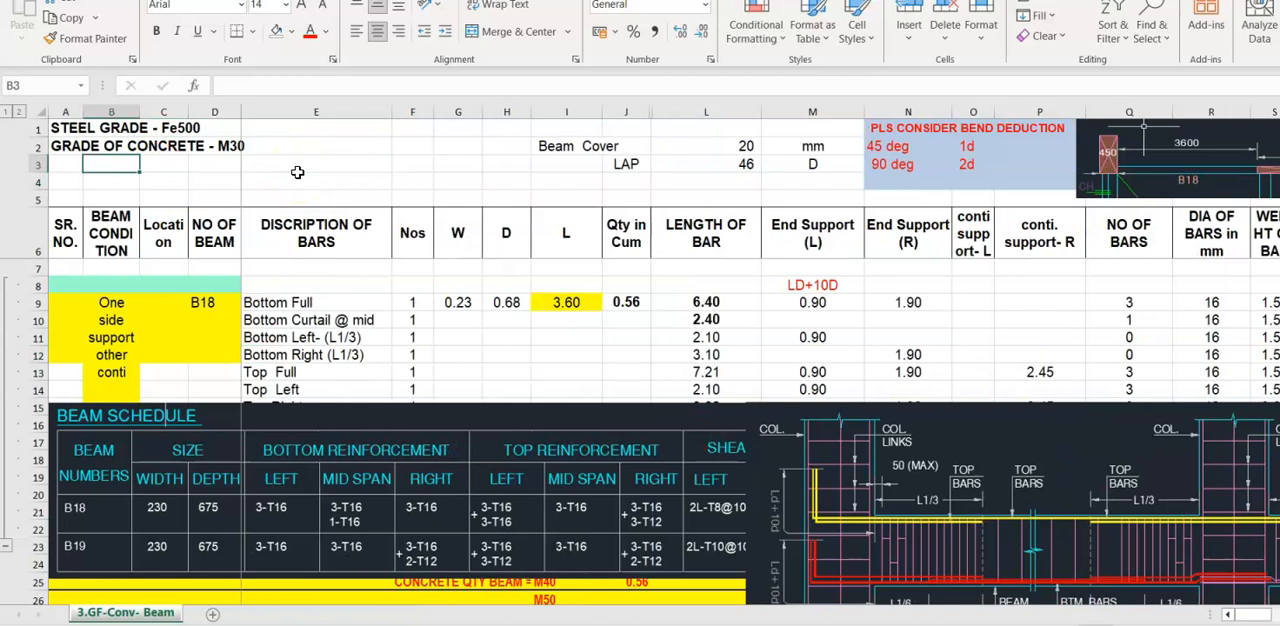
pyautogui.click(90, 130)
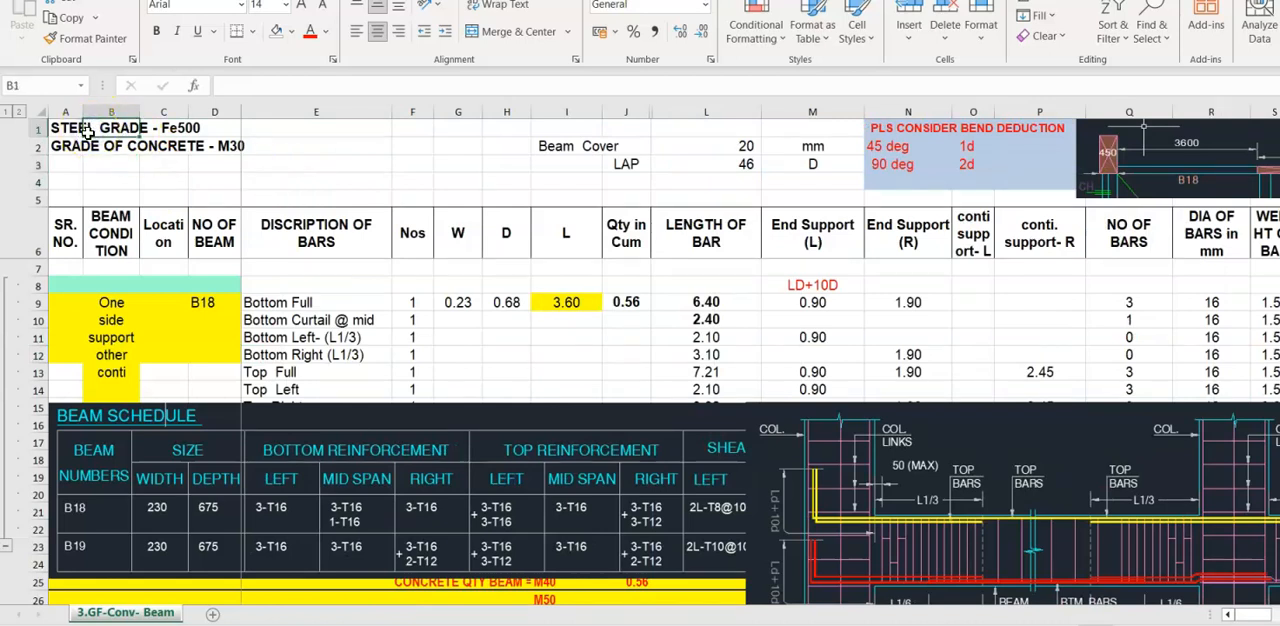
pyautogui.click(66, 150)
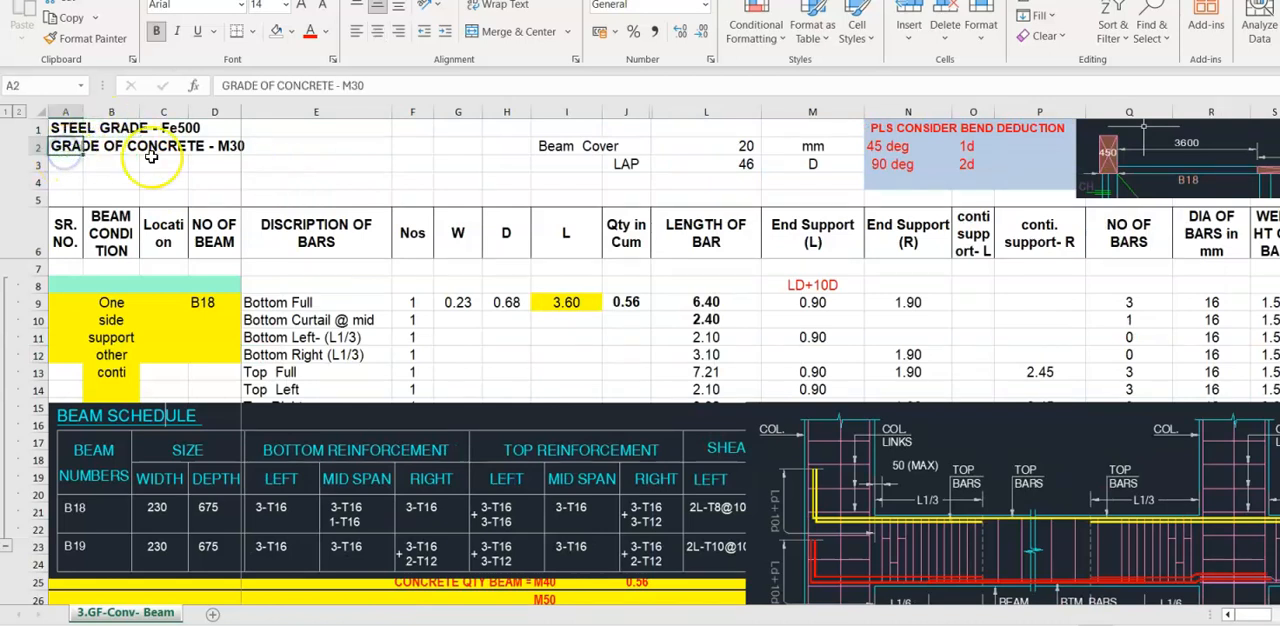
pyautogui.click(74, 226)
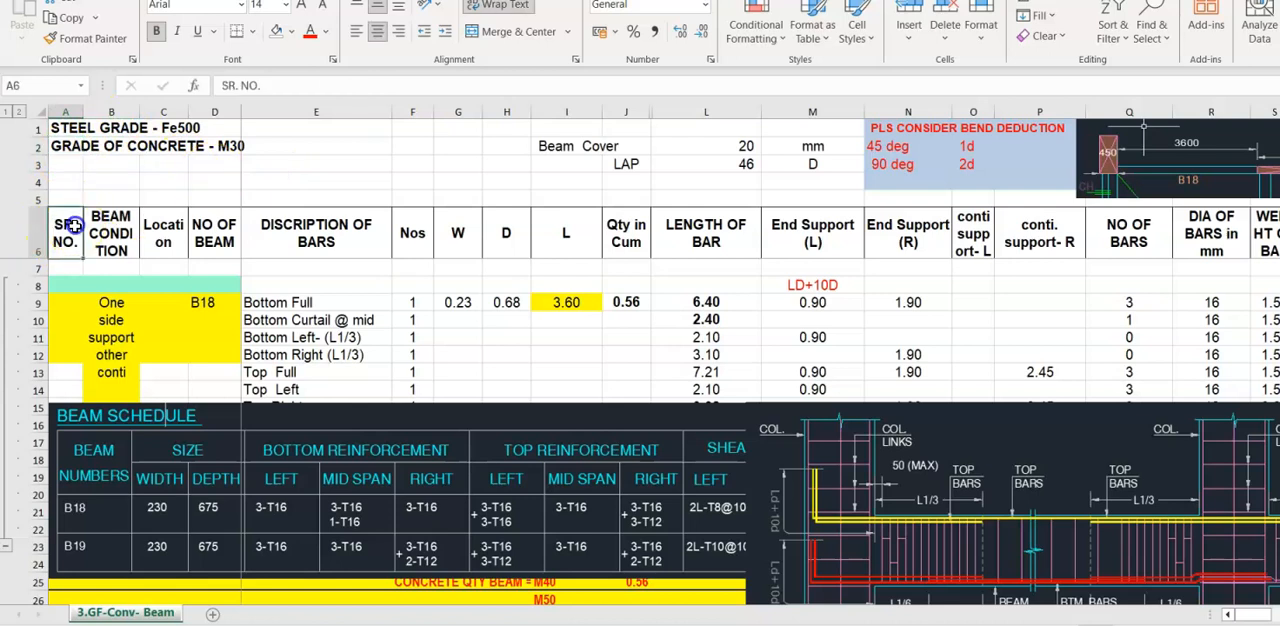
# - Check the beam cover and lap entries with their units above the beam table
pyautogui.click(555, 150)
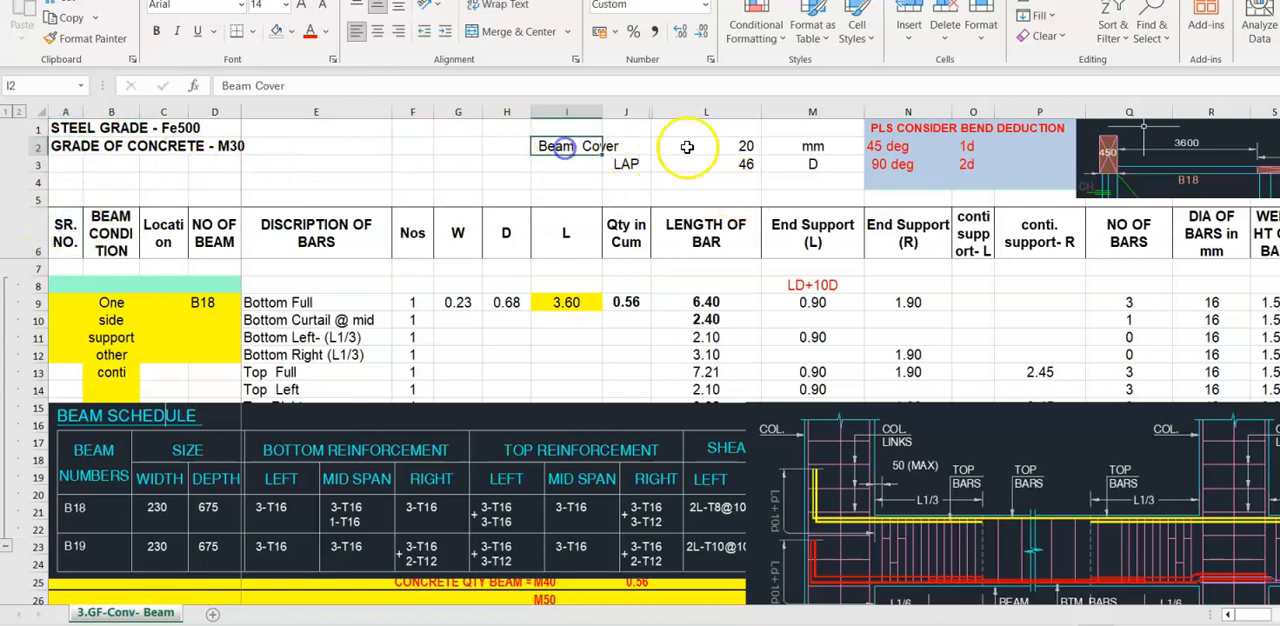
pyautogui.click(738, 145)
pyautogui.click(623, 164)
pyautogui.click(745, 164)
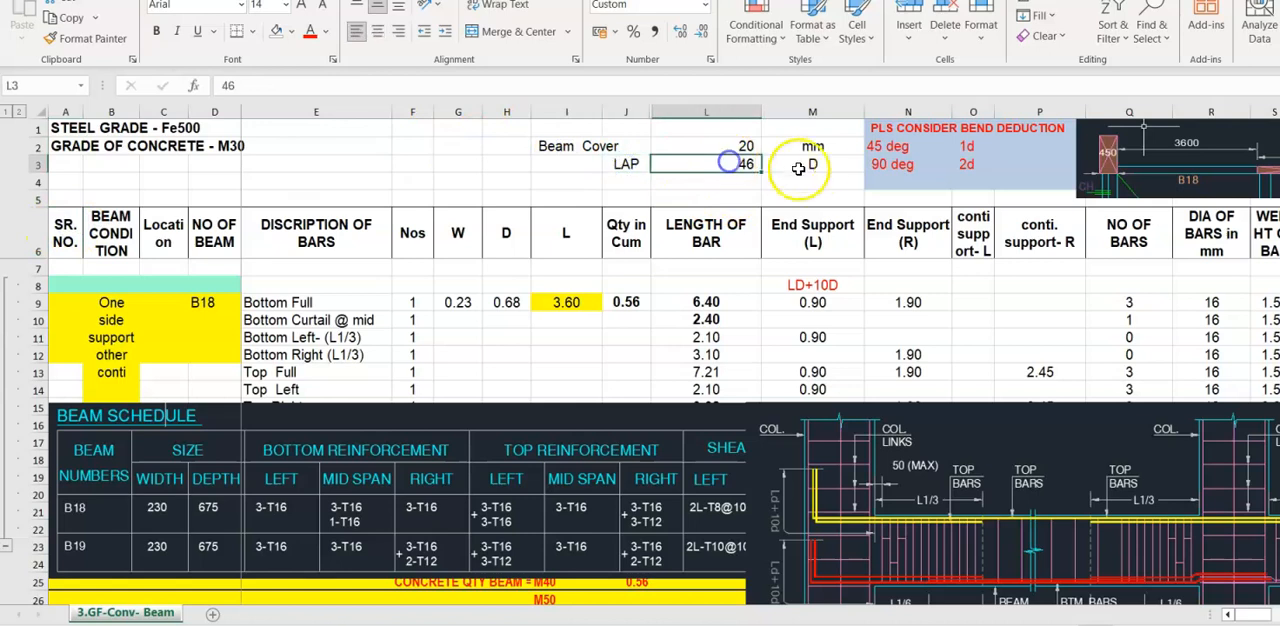
pyautogui.click(819, 164)
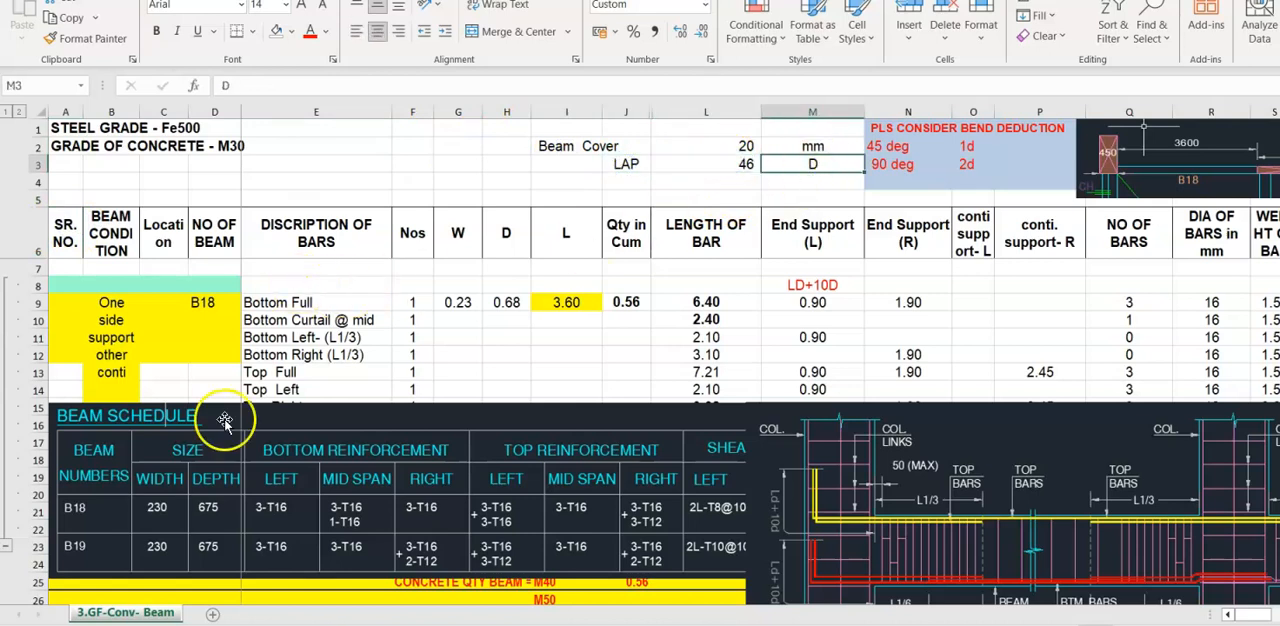
# - Move the beam schedule and reinforcement detail pictures down to row 21 so they clear the B18 bar rows
pyautogui.moveTo(315, 503); pyautogui.dragTo(327, 552)
pyautogui.moveTo(918, 480); pyautogui.dragTo(928, 603)
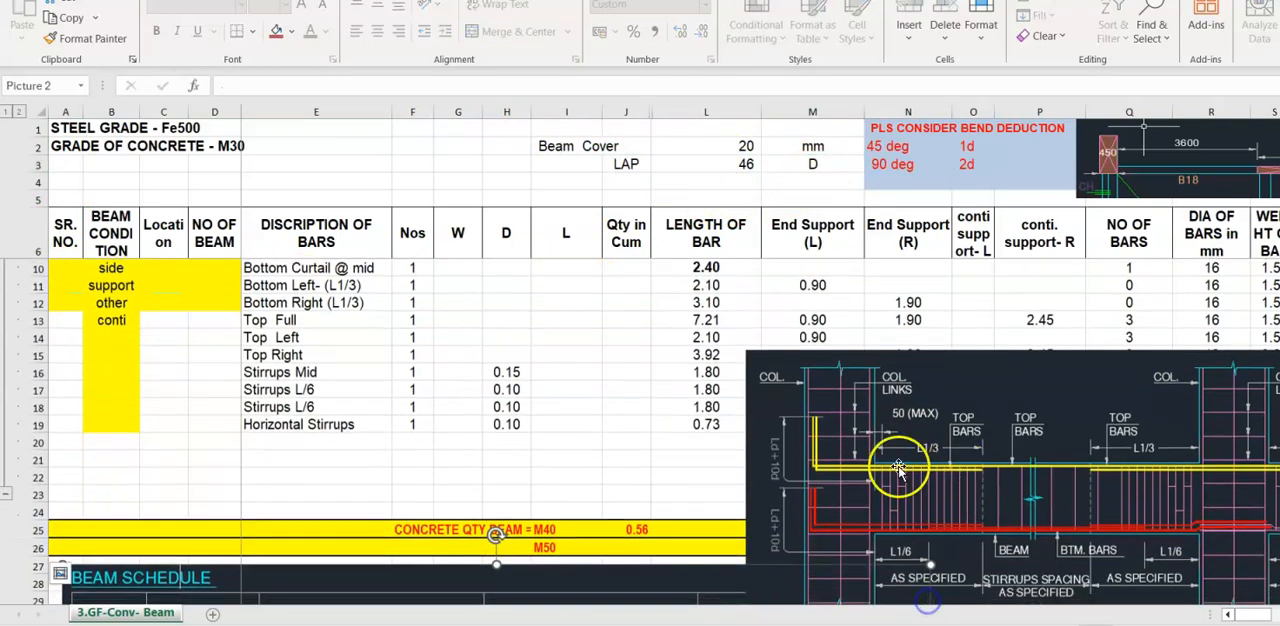
pyautogui.moveTo(493, 588); pyautogui.dragTo(475, 481)
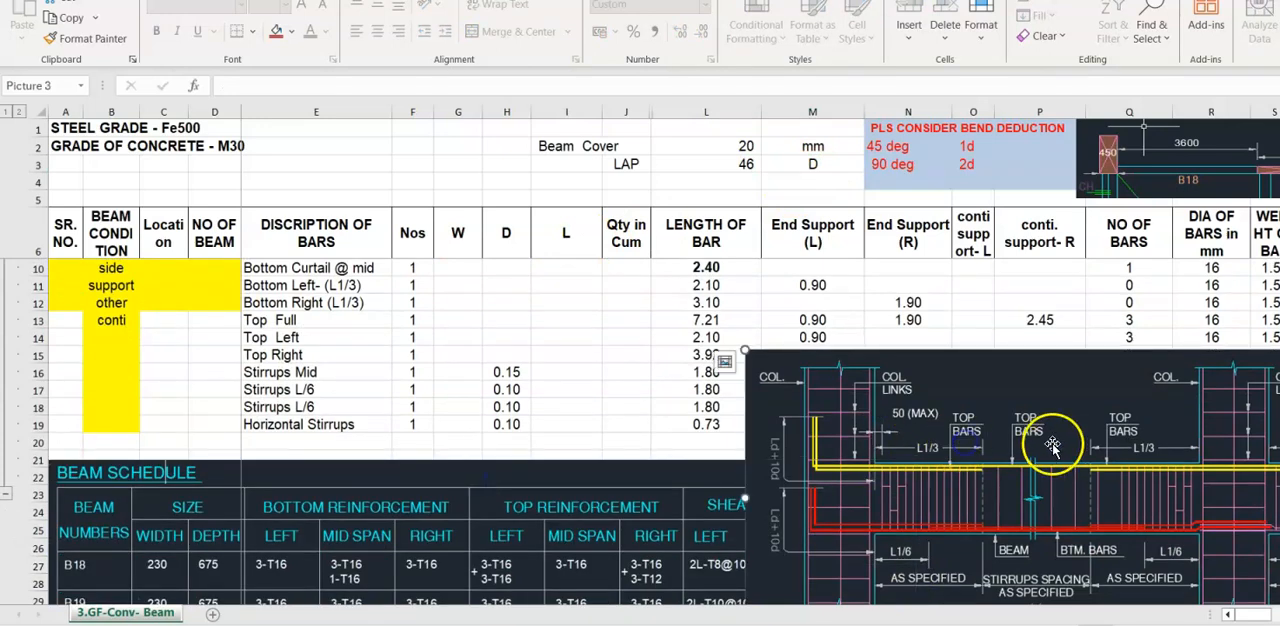
pyautogui.moveTo(1057, 443); pyautogui.dragTo(1093, 552)
pyautogui.scroll(1, 147, 280)
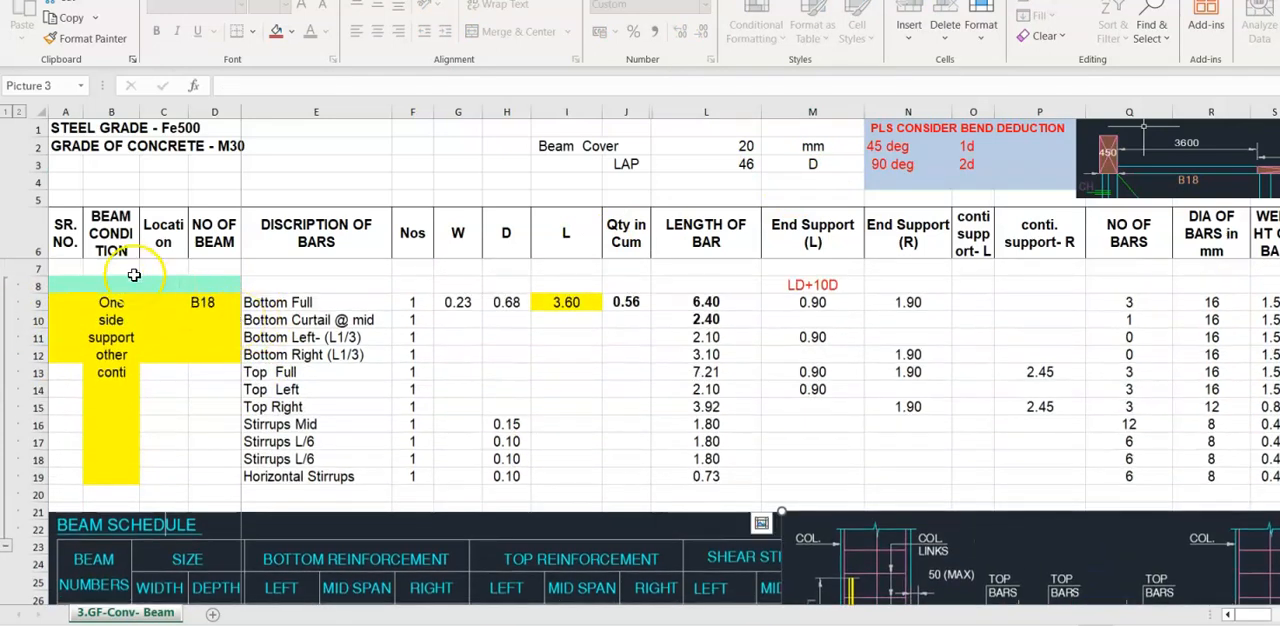
# - Enter serial number 1 for beam B18 in cell A9
pyautogui.click(75, 247)
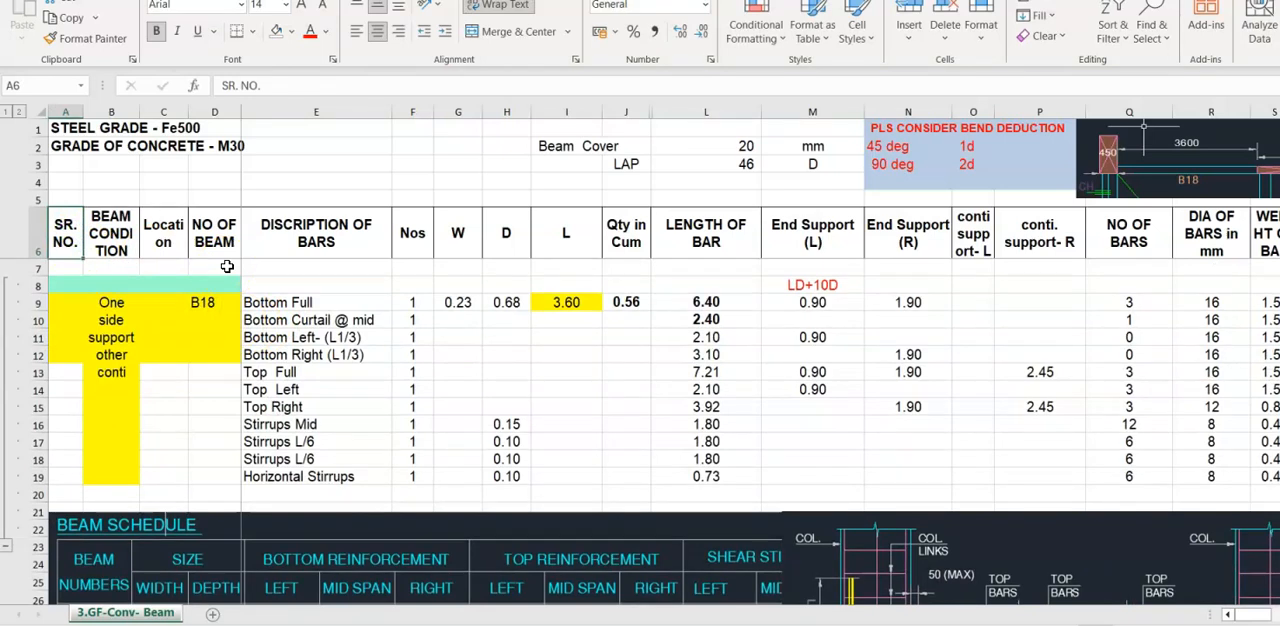
pyautogui.press('Down')
pyautogui.write('1')
pyautogui.press('Tab')
pyautogui.press('Down')
pyautogui.press('Up')
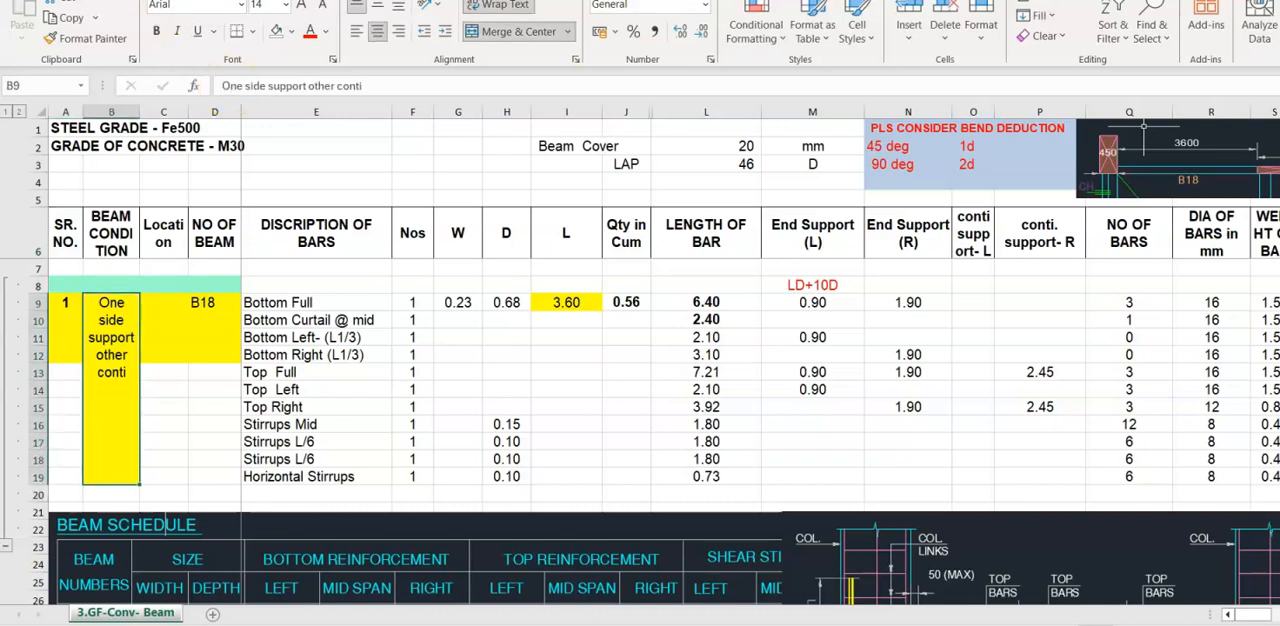
# - Reposition the plan picture of beams B18 and B19 above the table, starting at column N
pyautogui.moveTo(1153, 143)
pyautogui.mouseDown()
pyautogui.moveTo(704, 208)
pyautogui.moveTo(710, 190)
pyautogui.mouseUp()
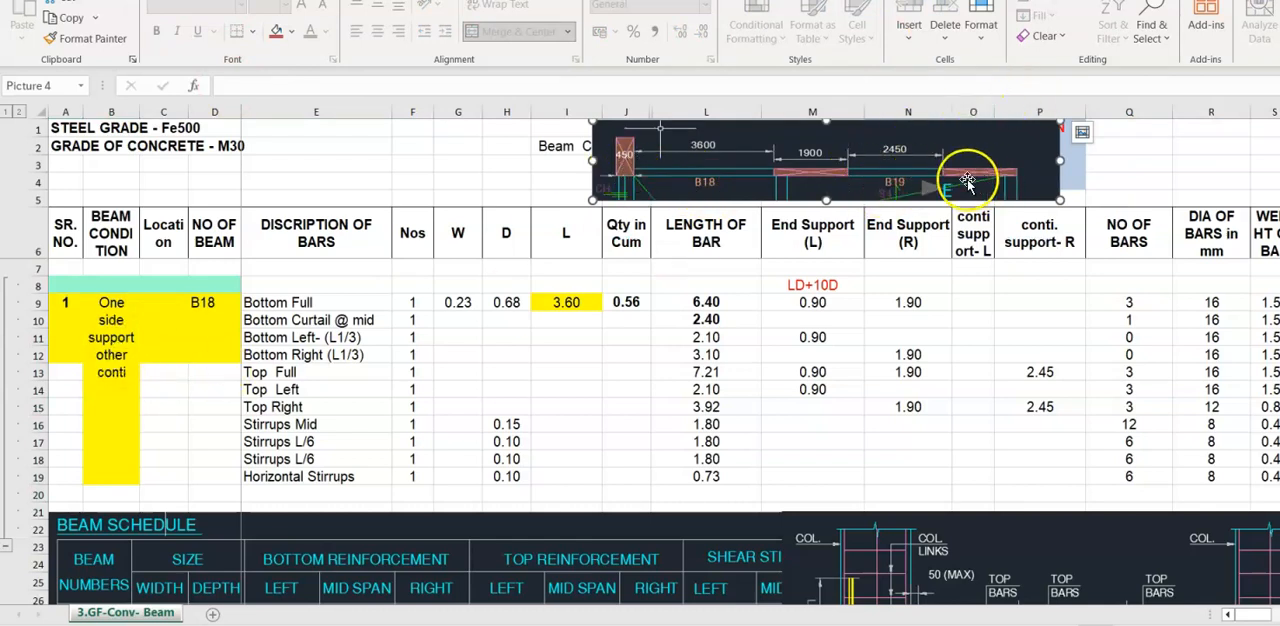
pyautogui.moveTo(971, 180); pyautogui.dragTo(1277, 182)
pyautogui.moveTo(1183, 172); pyautogui.dragTo(1063, 172)
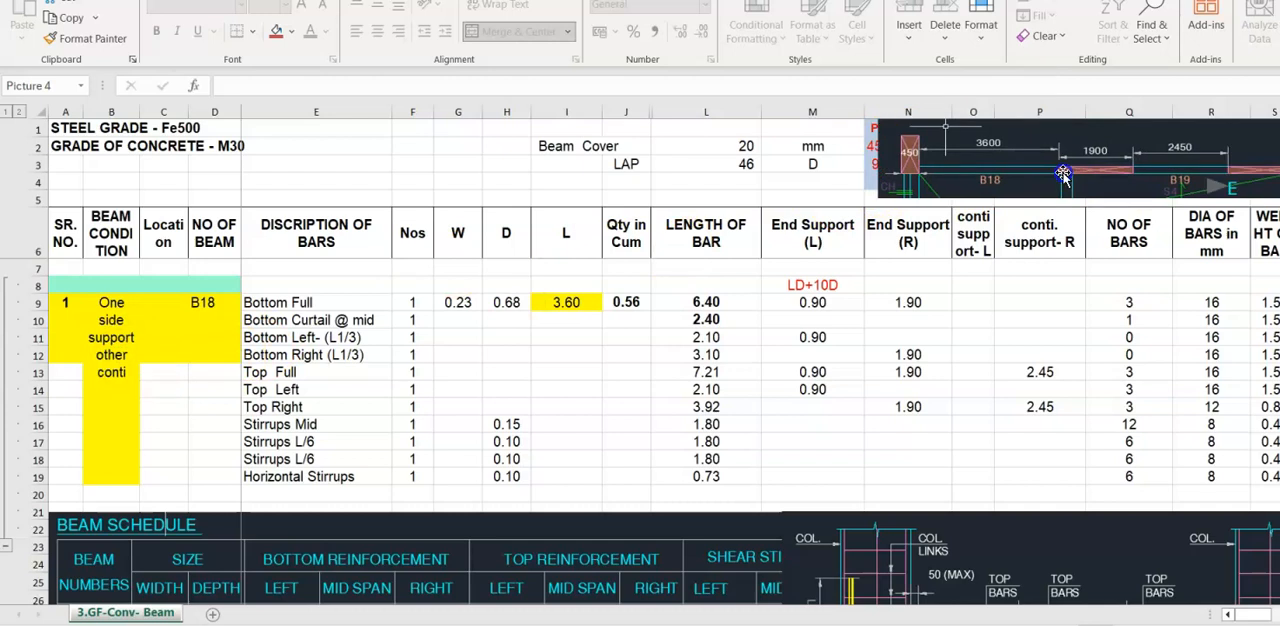
# - Review the location, beam number and bar description columns, comparing the bar descriptions with the beam schedule picture
pyautogui.click(214, 242)
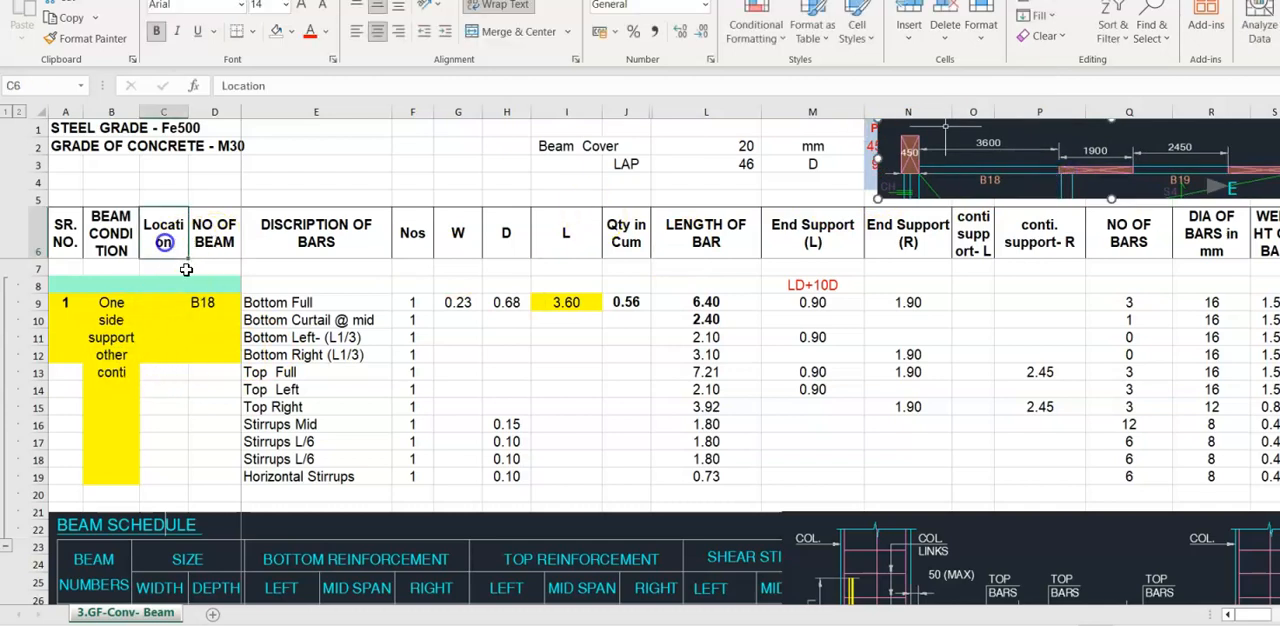
pyautogui.click(176, 302)
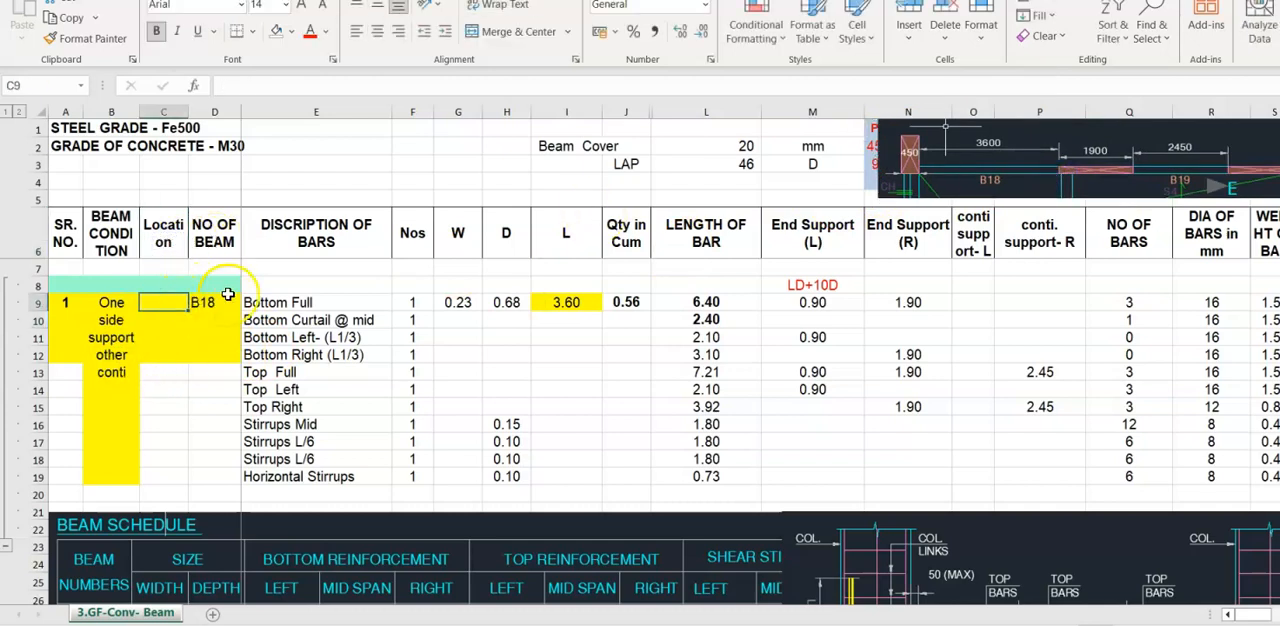
pyautogui.click(222, 240)
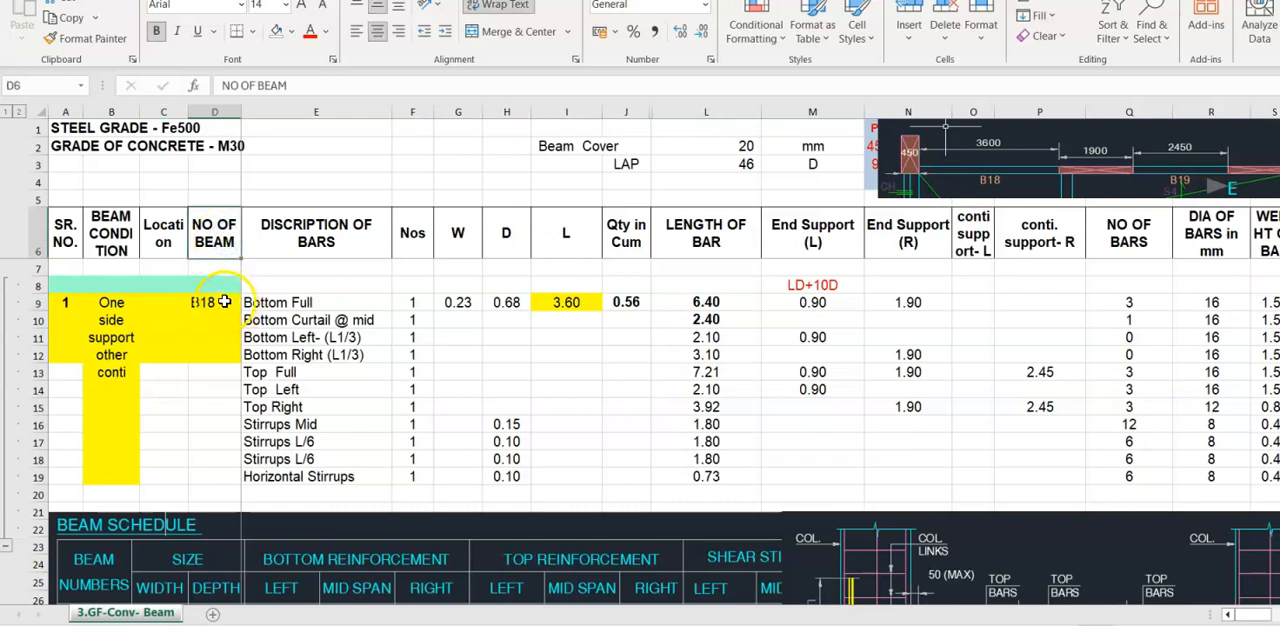
pyautogui.click(224, 301)
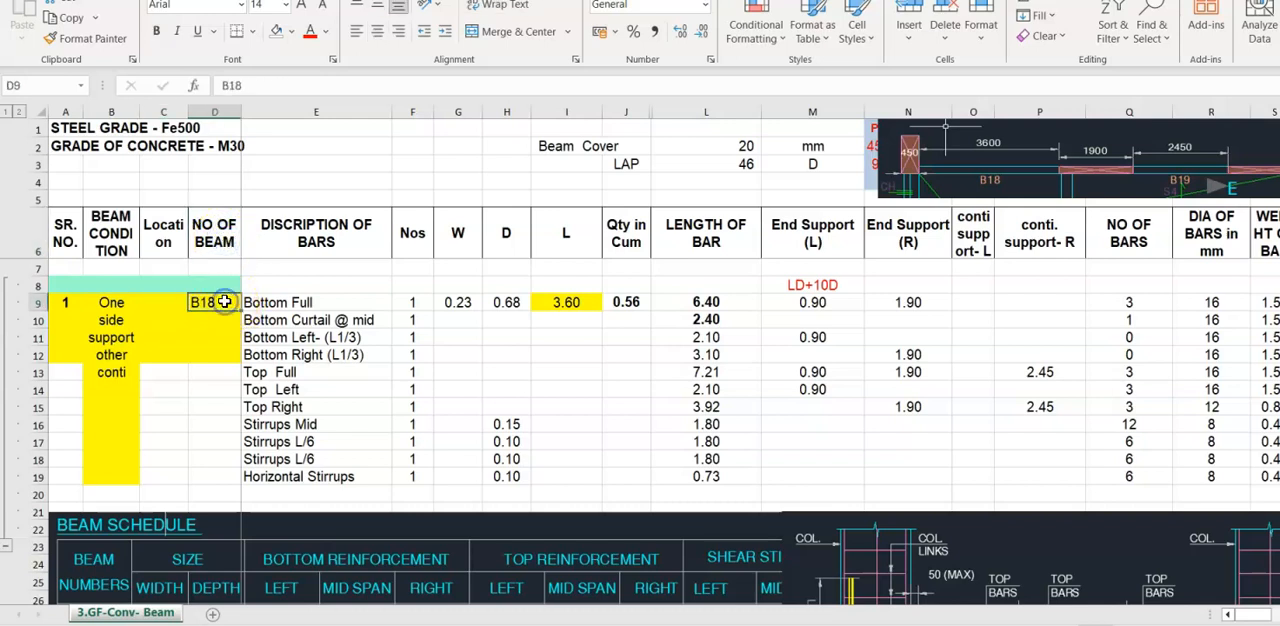
pyautogui.click(352, 242)
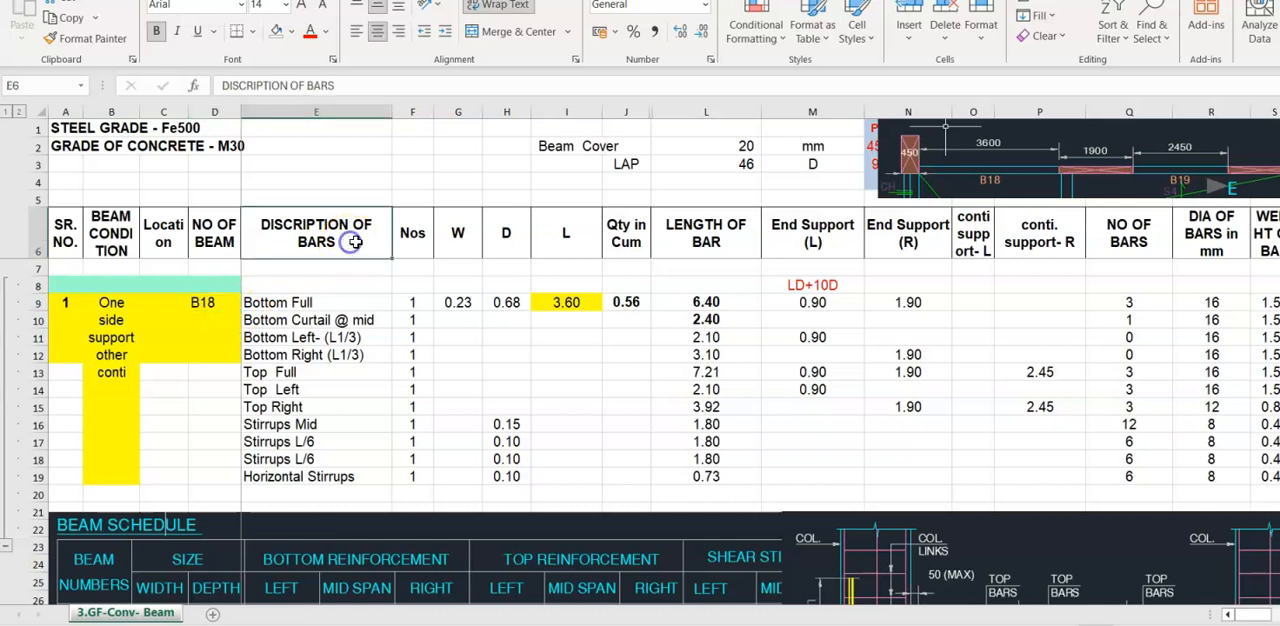
pyautogui.moveTo(435, 558); pyautogui.dragTo(478, 428)
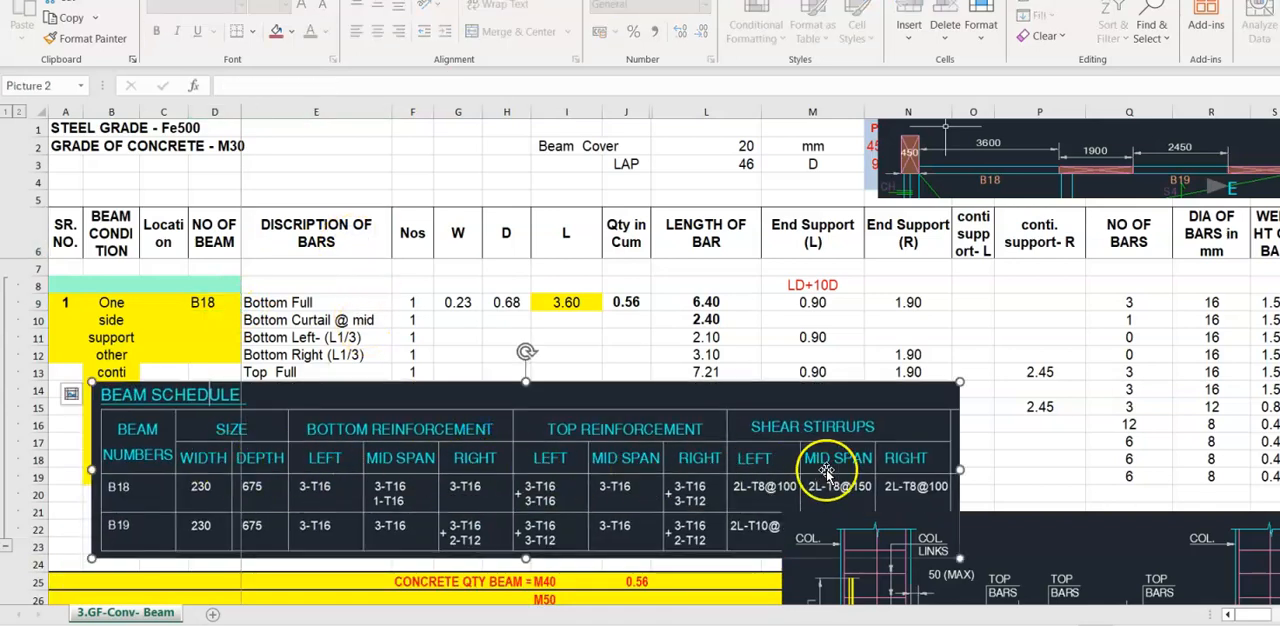
pyautogui.moveTo(464, 446); pyautogui.dragTo(435, 574)
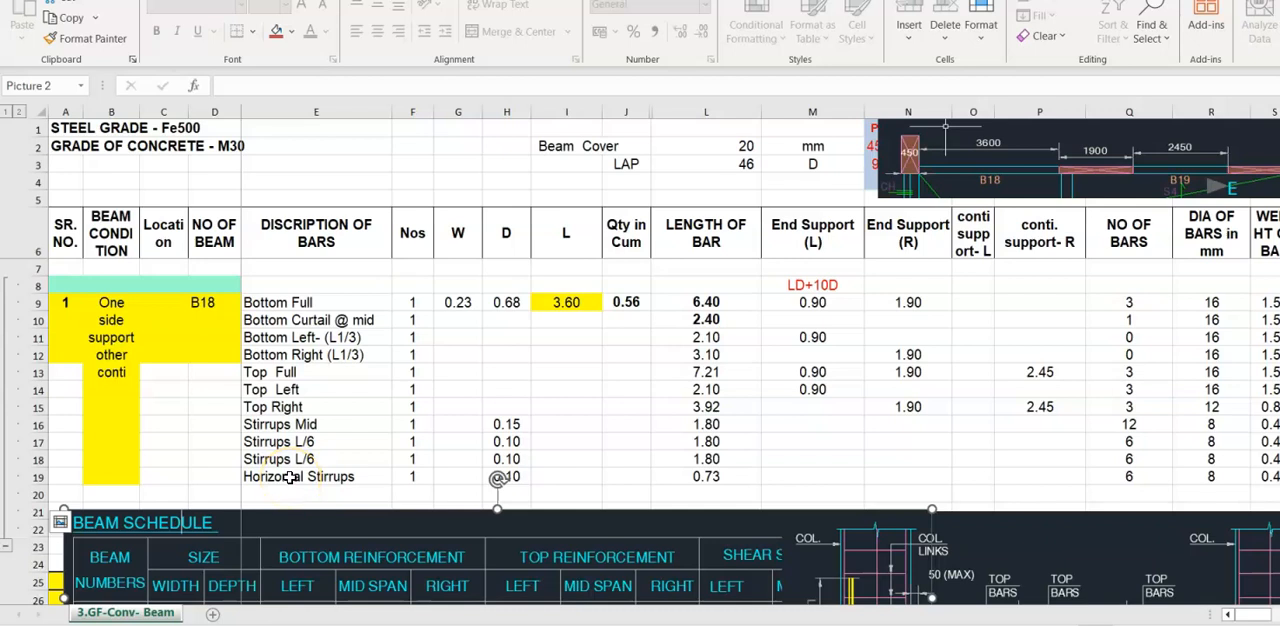
# - Go through the Nos, W, D, L and Qty in Cum column headings of the beam table
pyautogui.click(416, 238)
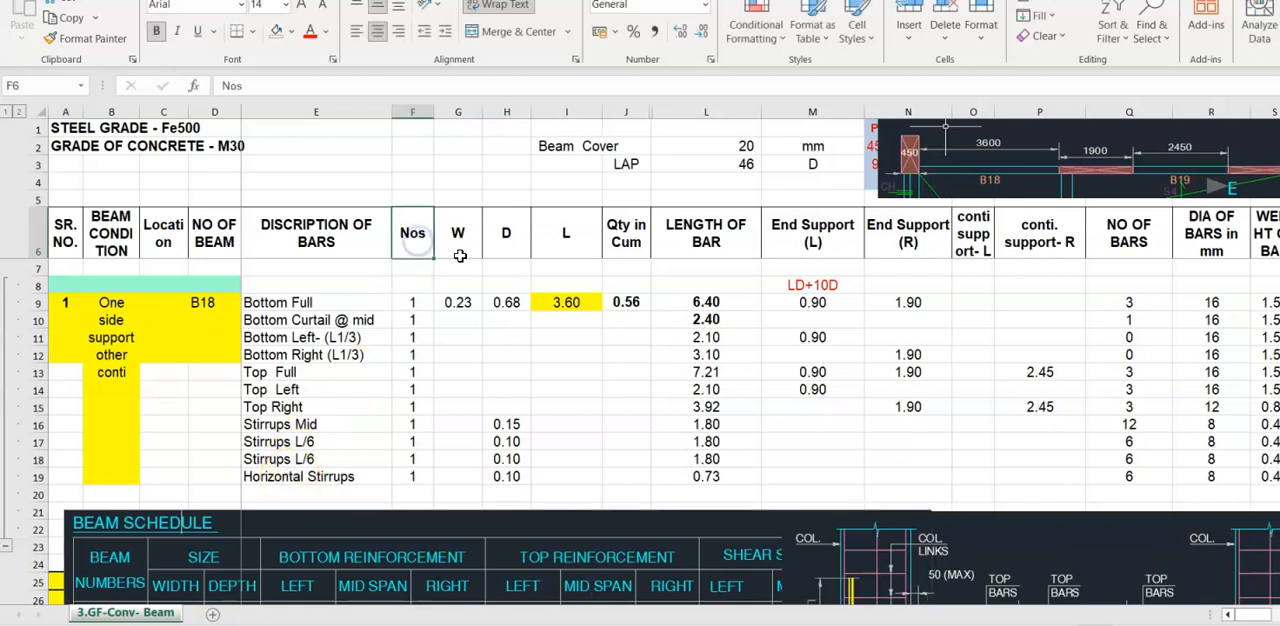
pyautogui.click(467, 245)
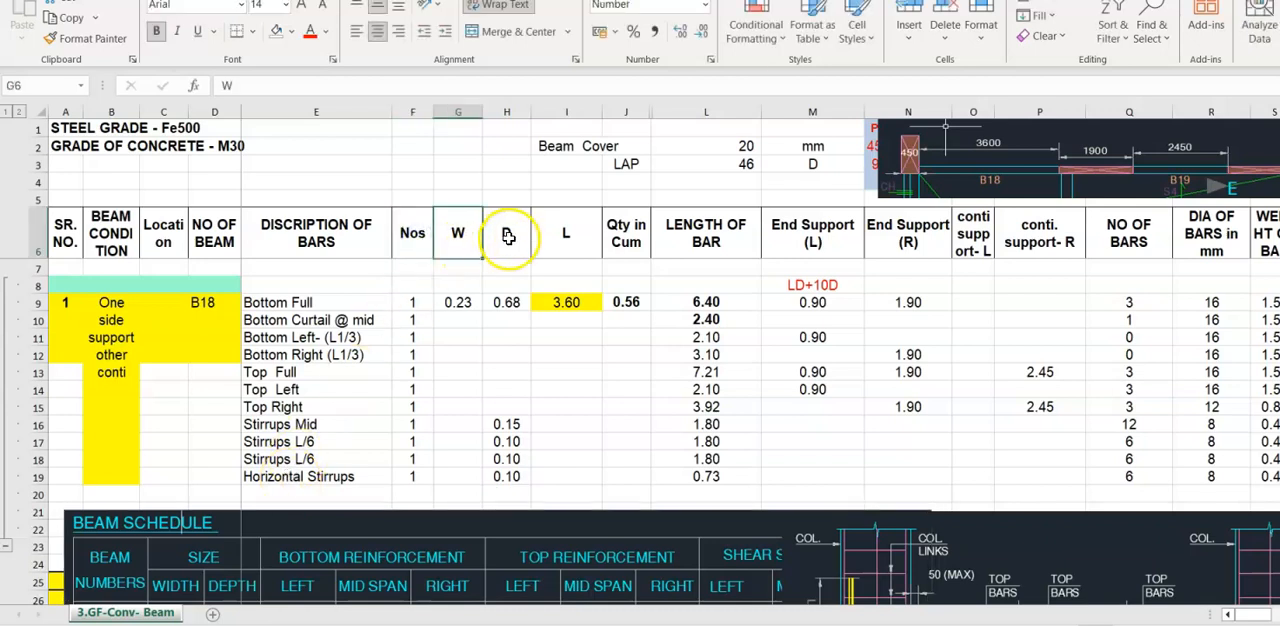
pyautogui.click(508, 235)
pyautogui.click(578, 237)
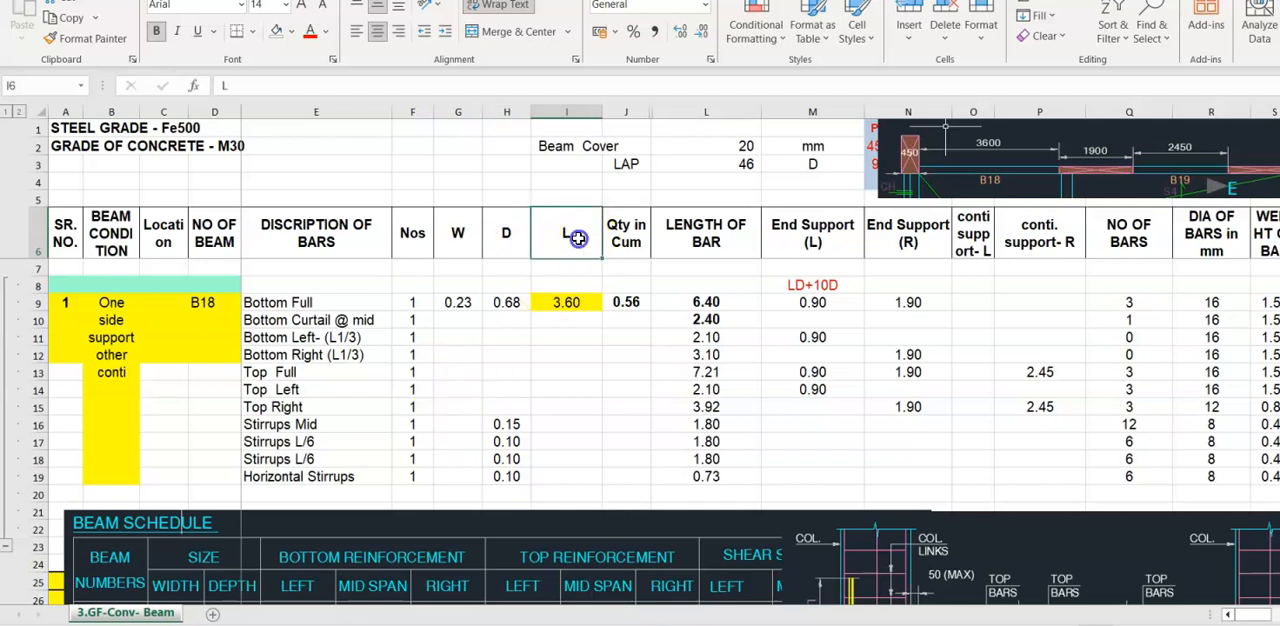
pyautogui.click(630, 238)
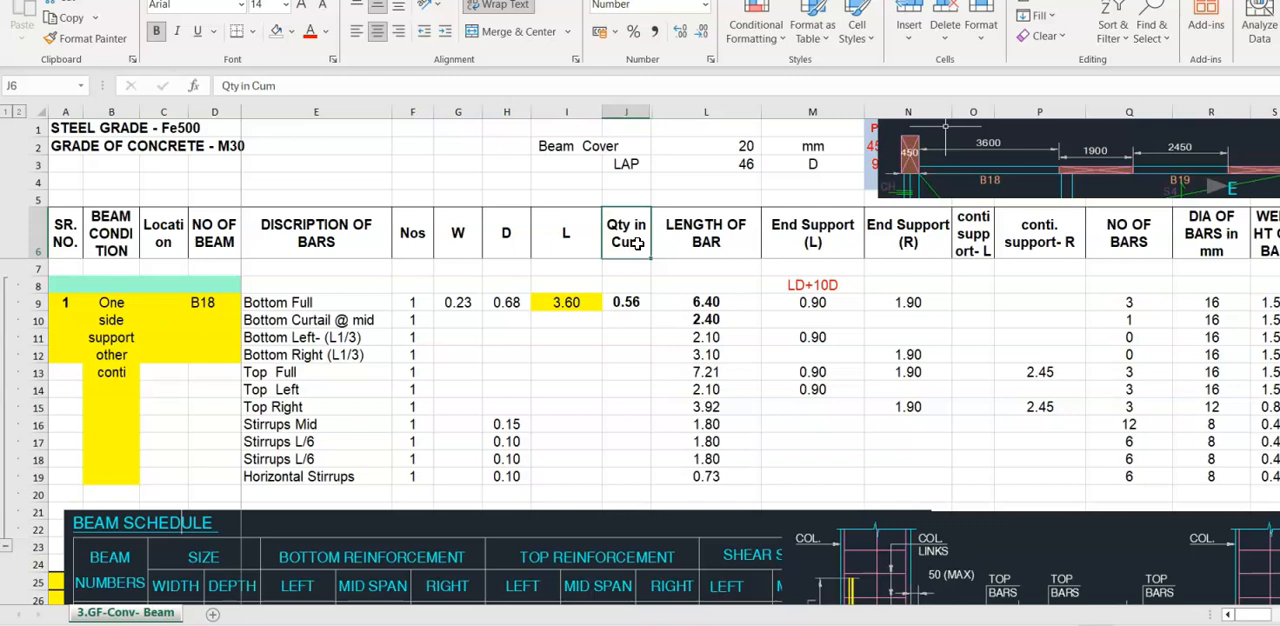
# - Go through the Length of Bar, End Support and conti. support column headings, comparing the supports with the plan picture
pyautogui.click(711, 245)
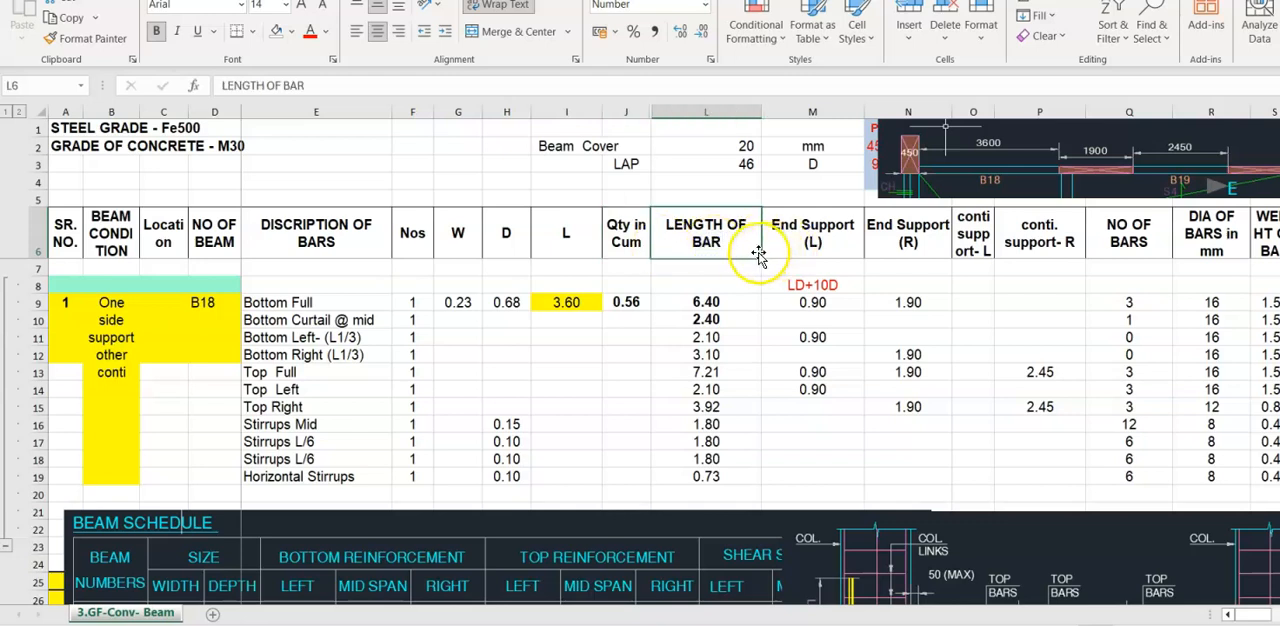
pyautogui.click(812, 244)
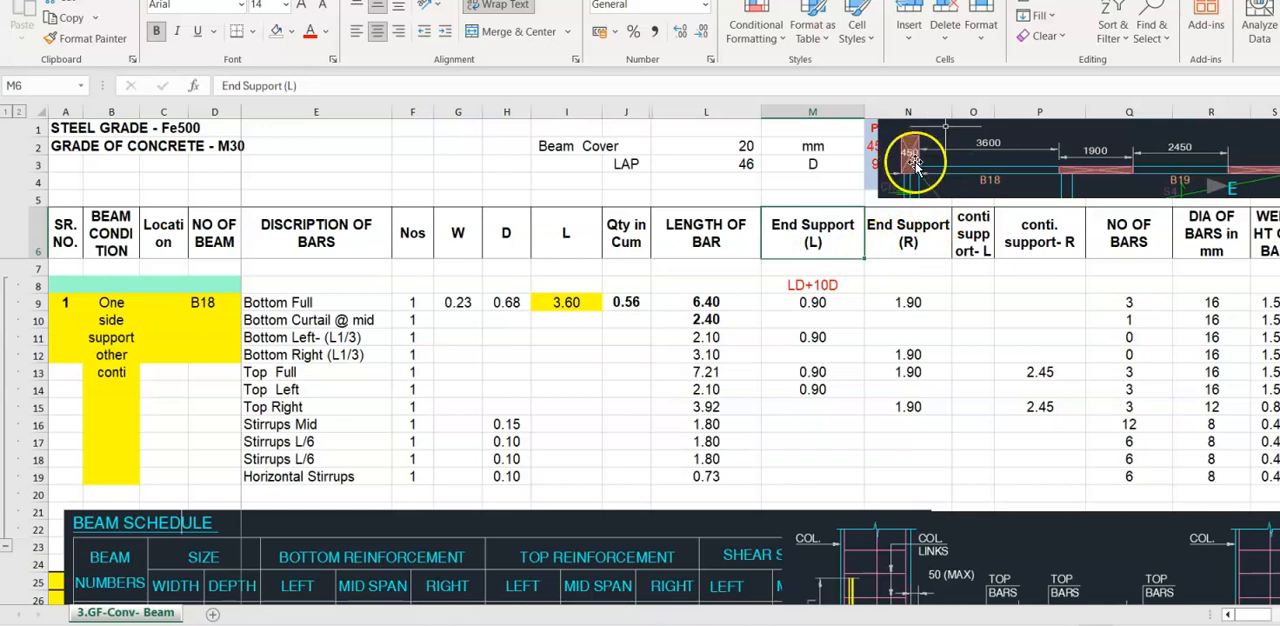
pyautogui.click(914, 240)
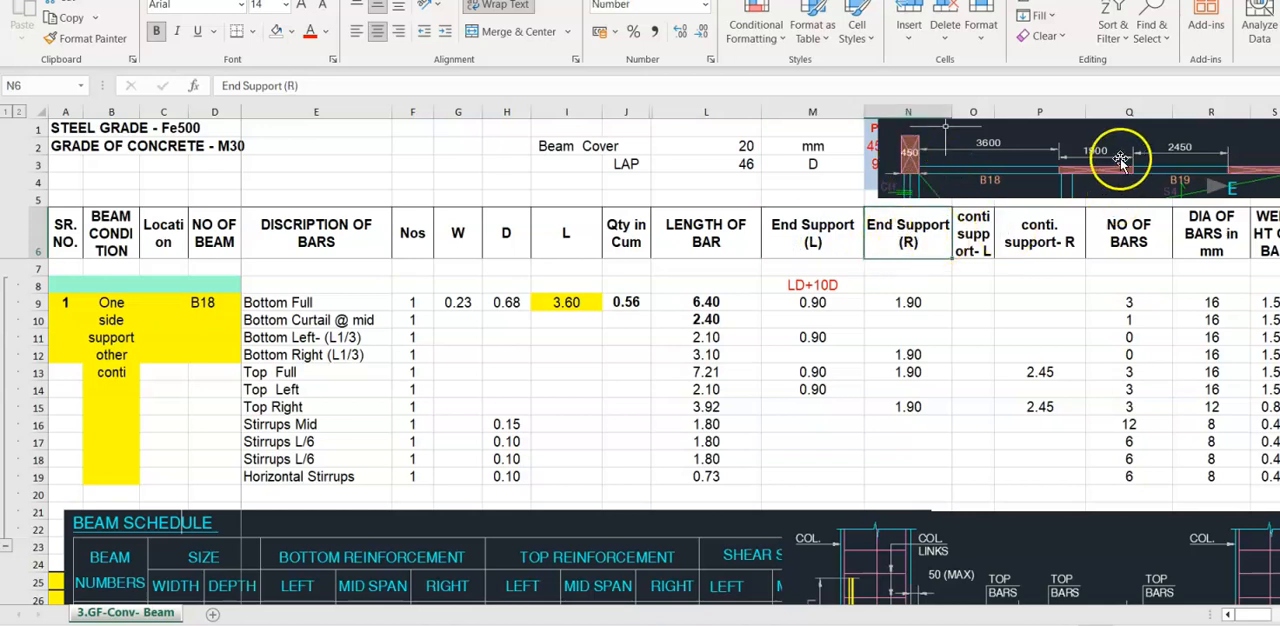
pyautogui.click(966, 238)
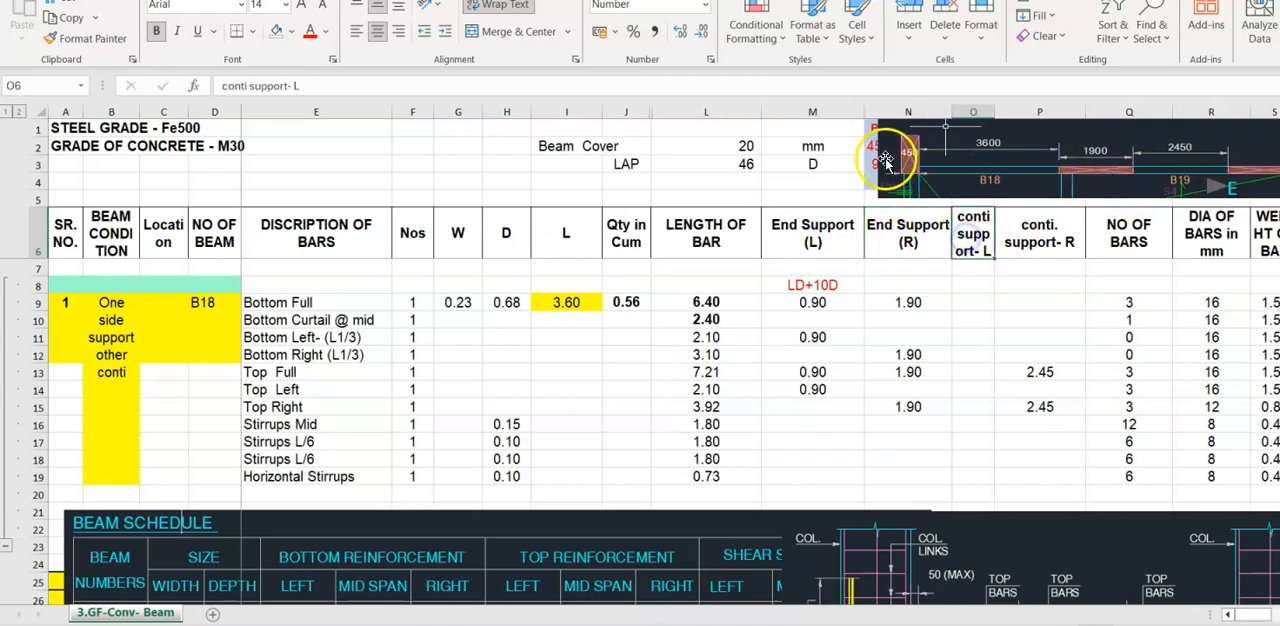
pyautogui.click(1060, 238)
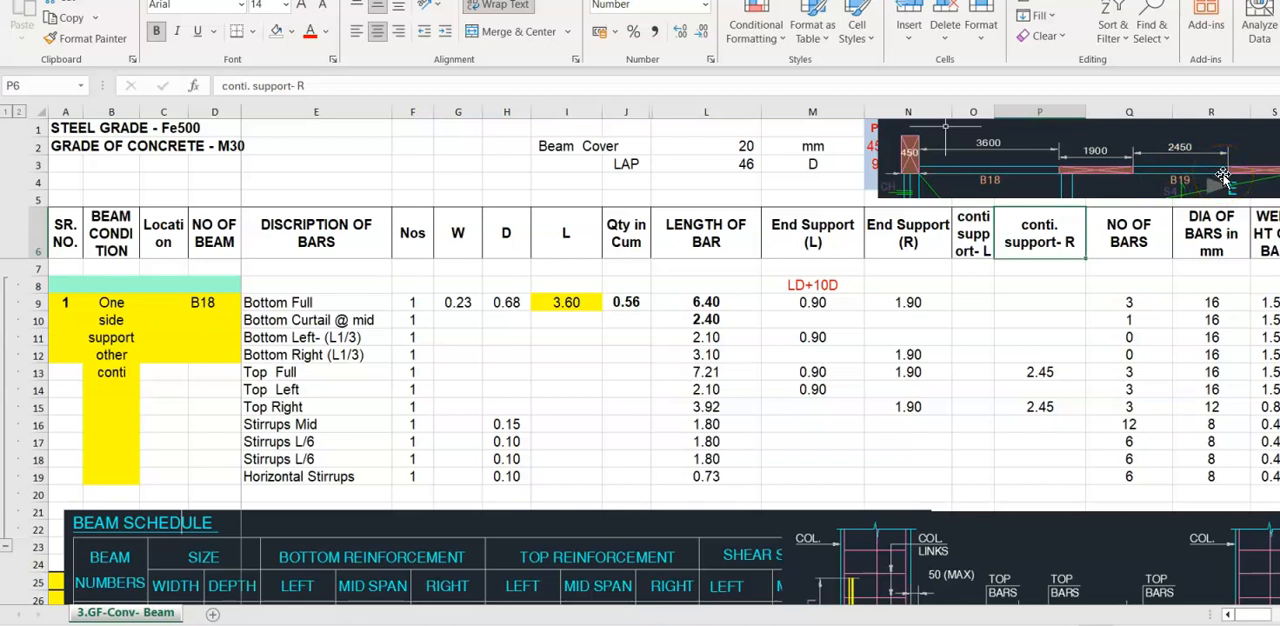
# - Go through the number of bars, bar diameter and weight of bar columns, including the unit weight formula in row 9
pyautogui.click(1155, 242)
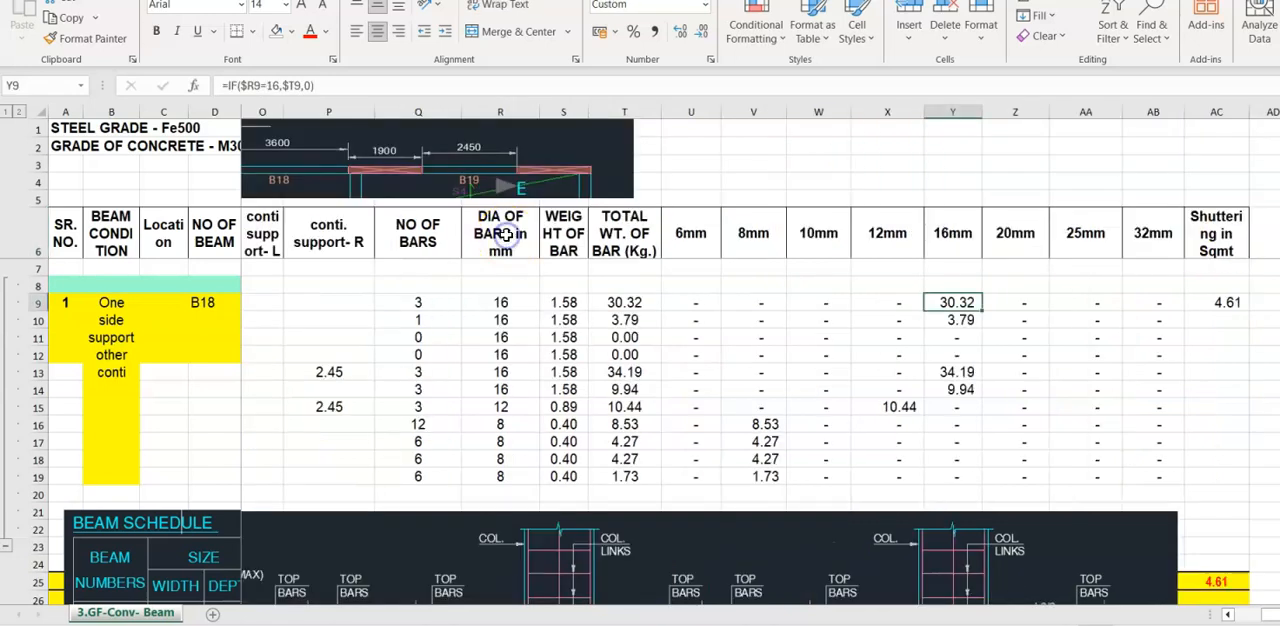
pyautogui.click(510, 248)
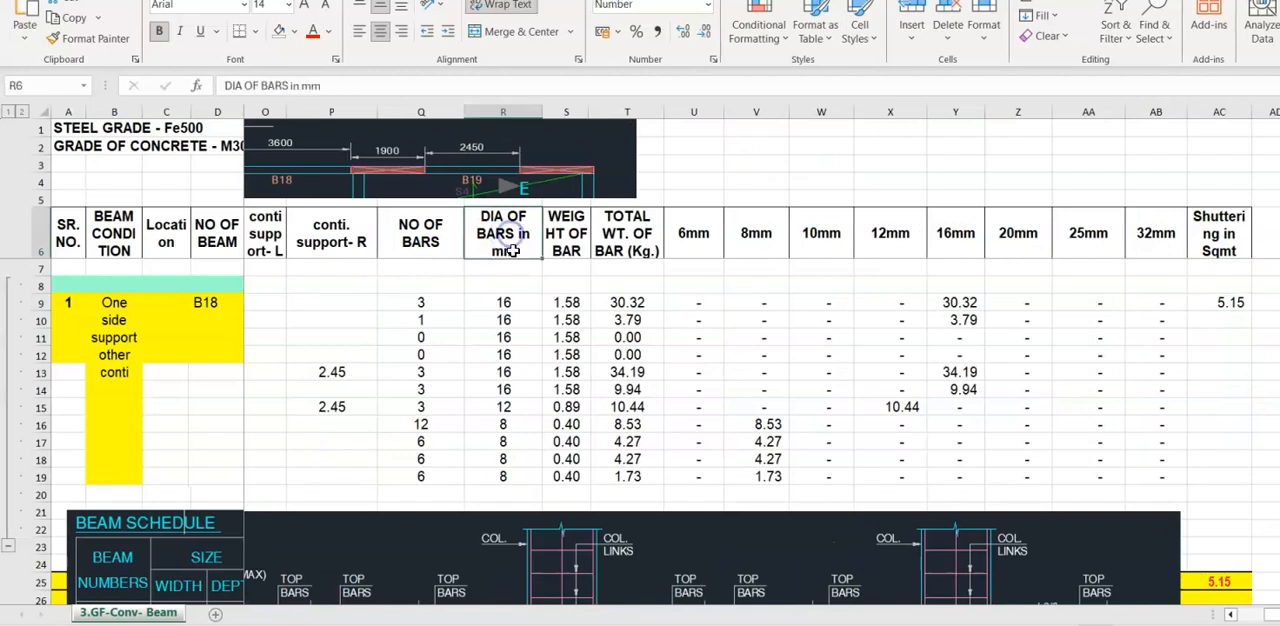
pyautogui.click(567, 250)
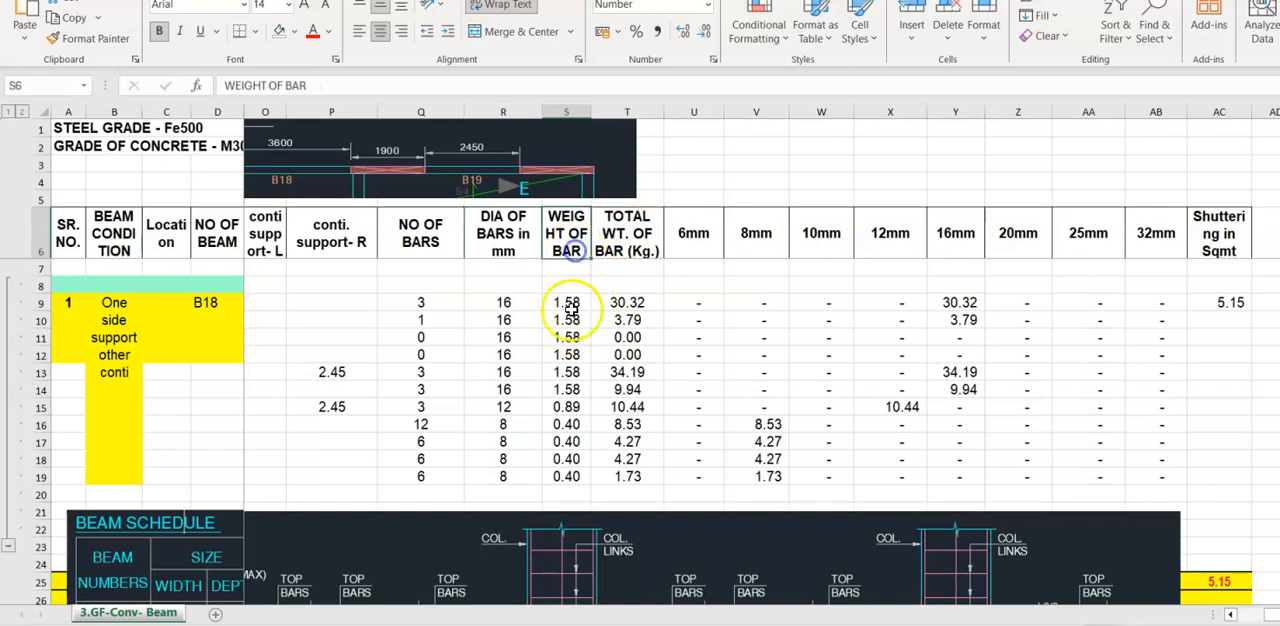
# - Inspect the total bar weight formula in cell T9 and trace the cells it refers to
pyautogui.click(645, 237)
pyautogui.click(628, 302)
pyautogui.doubleClick(628, 302)
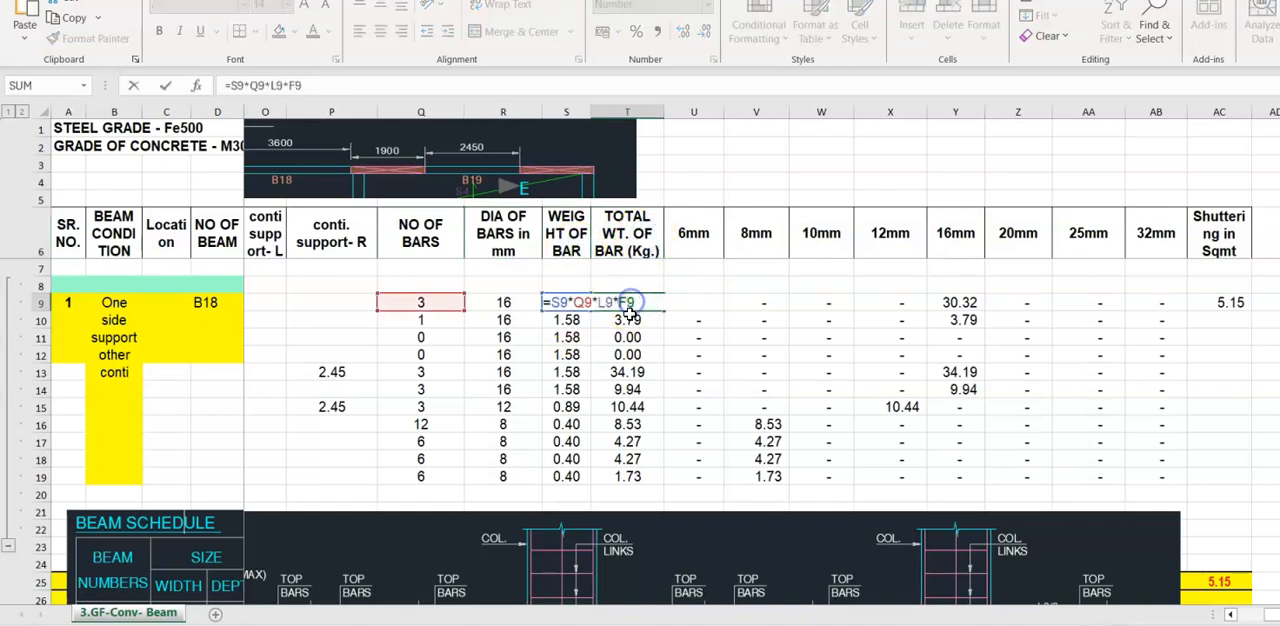
pyautogui.moveTo(1272, 614); pyautogui.dragTo(1140, 620)
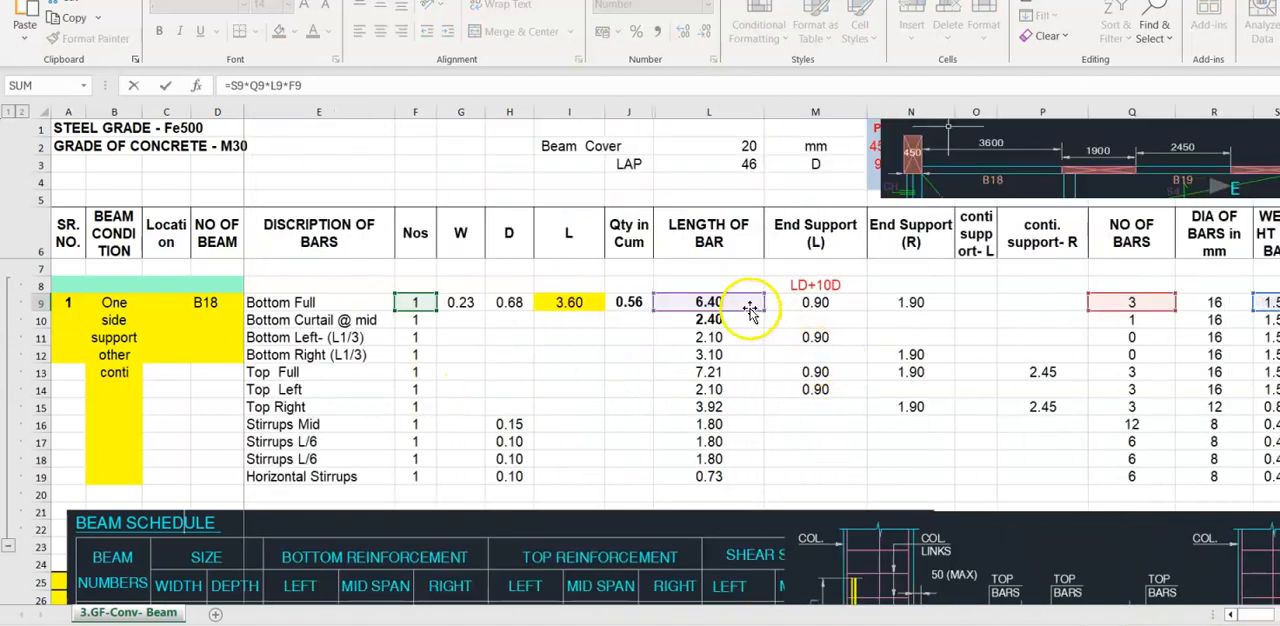
pyautogui.click(1255, 620)
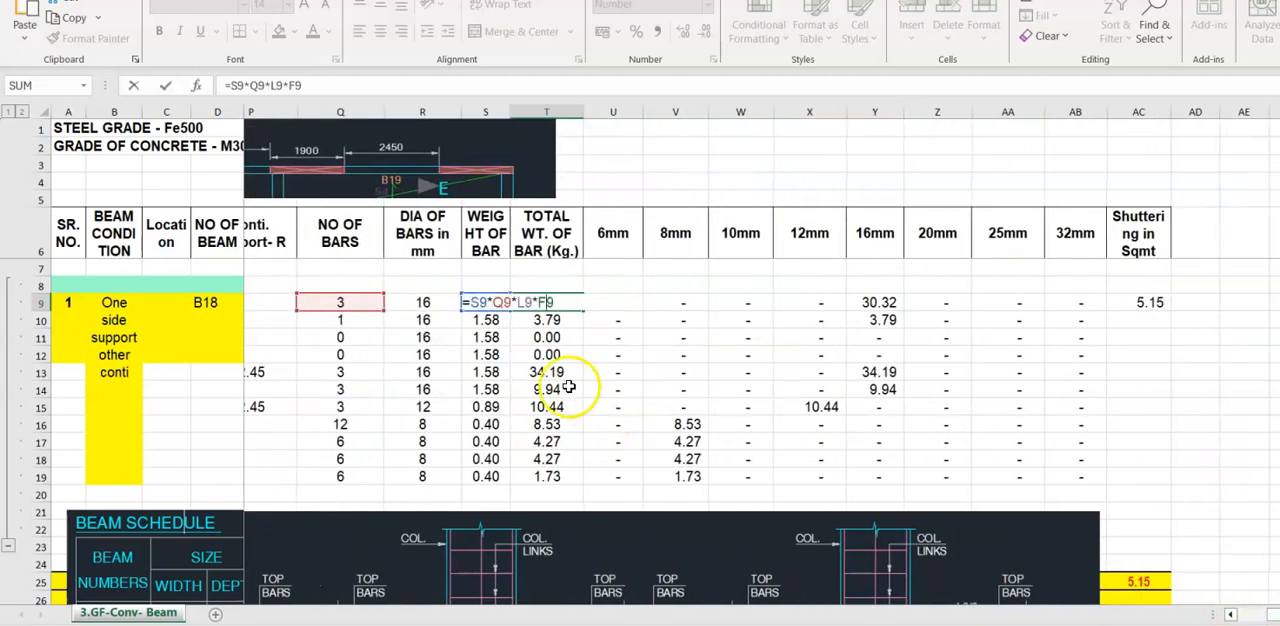
pyautogui.press('Return')
# - Review the 6mm to 32mm weight columns in row 9 and inspect the shuttering area formula in cell AC9
pyautogui.click(627, 301)
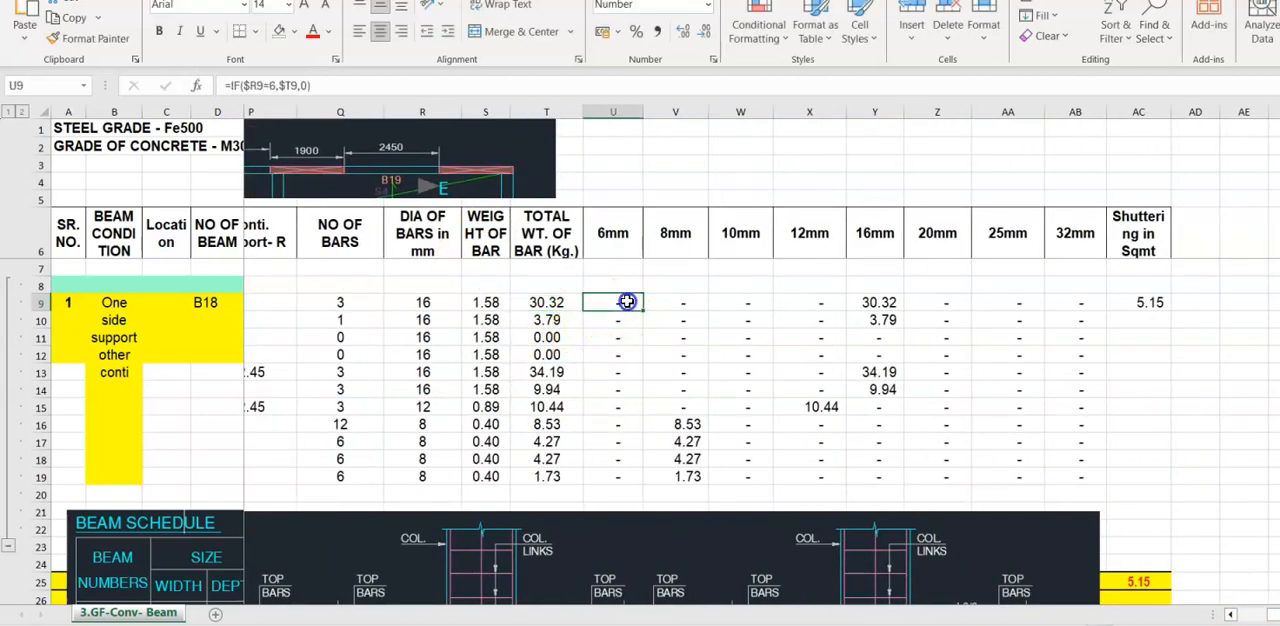
pyautogui.moveTo(627, 301); pyautogui.dragTo(1056, 304)
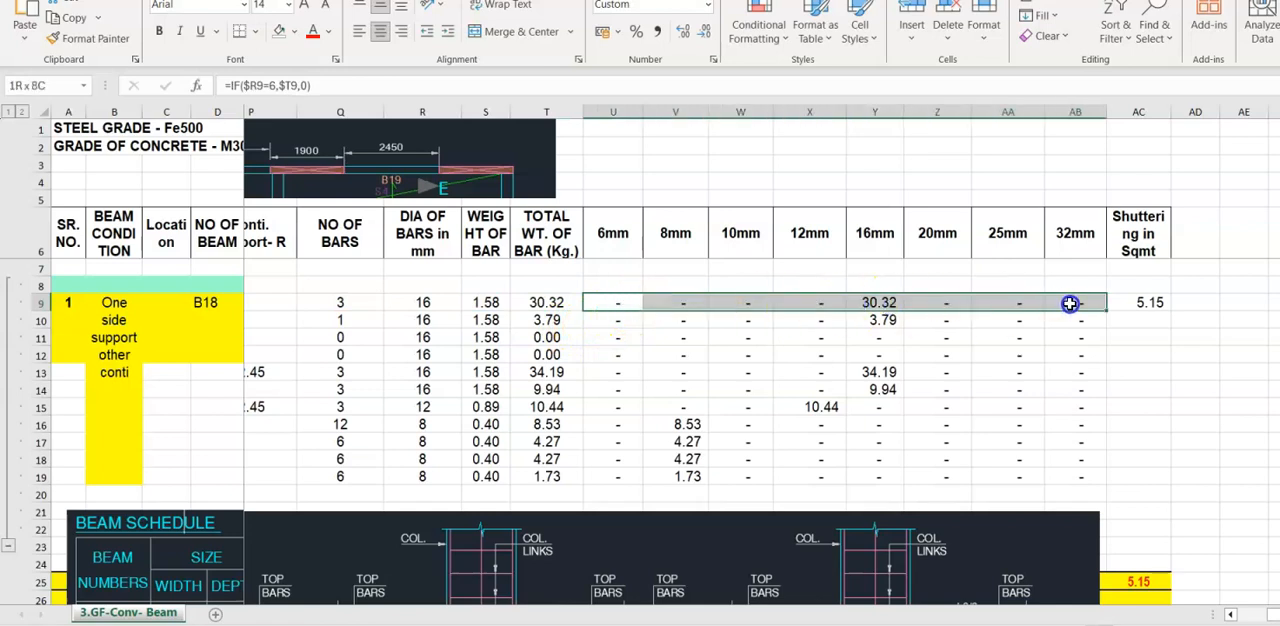
pyautogui.click(1147, 302)
pyautogui.doubleClick(1143, 302)
pyautogui.hscroll(-5, 1151, 331)
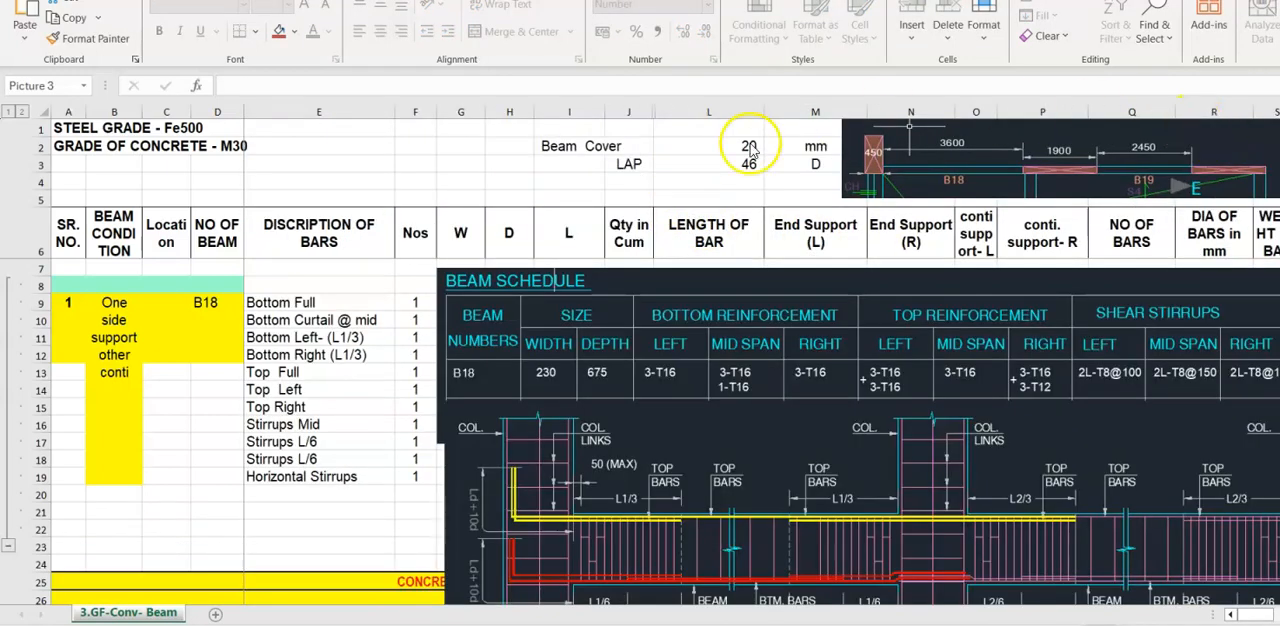
# - Review the bar descriptions from Bottom Full to Horizontal Stirrups against the reinforcement columns of the beam schedule picture
pyautogui.click(318, 240)
pyautogui.moveTo(318, 240); pyautogui.dragTo(311, 457)
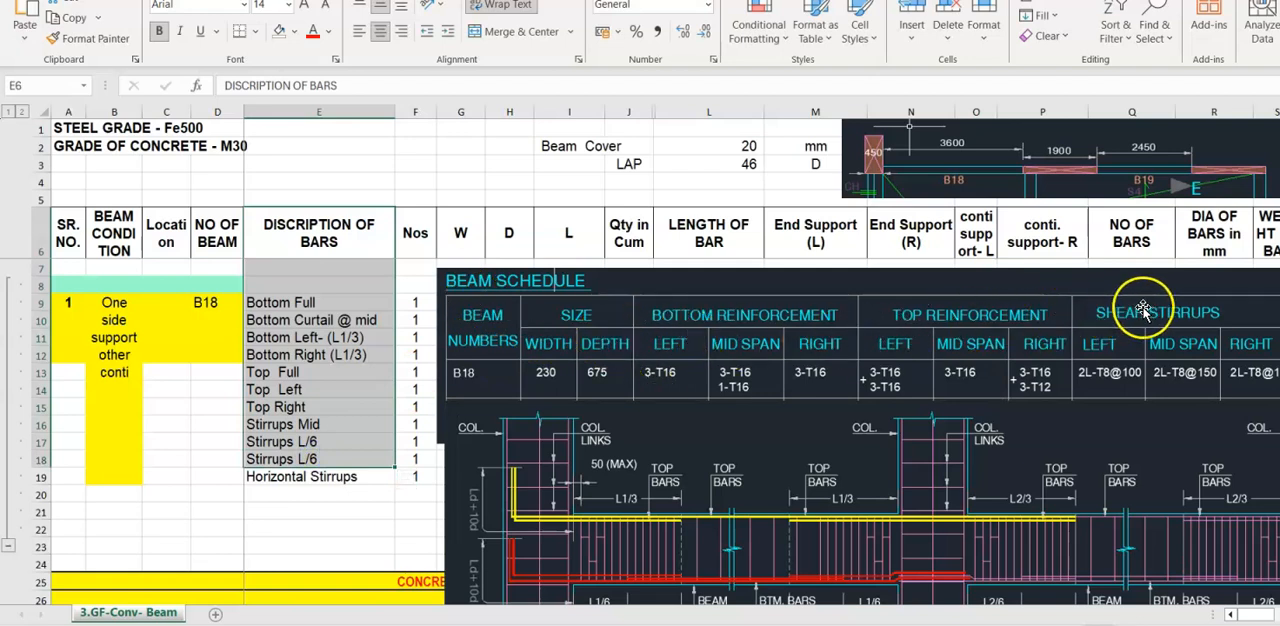
pyautogui.moveTo(277, 303); pyautogui.dragTo(287, 478)
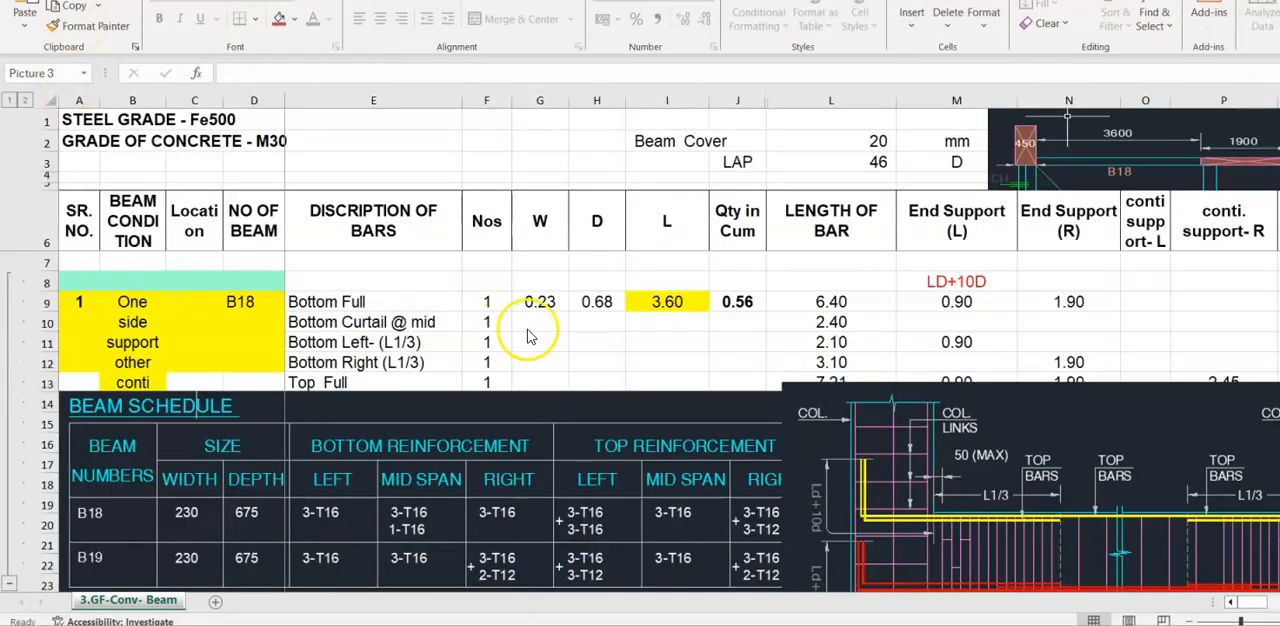
# - Check beam B18's number and support condition, and reposition the plan picture to start at column M
pyautogui.click(544, 329)
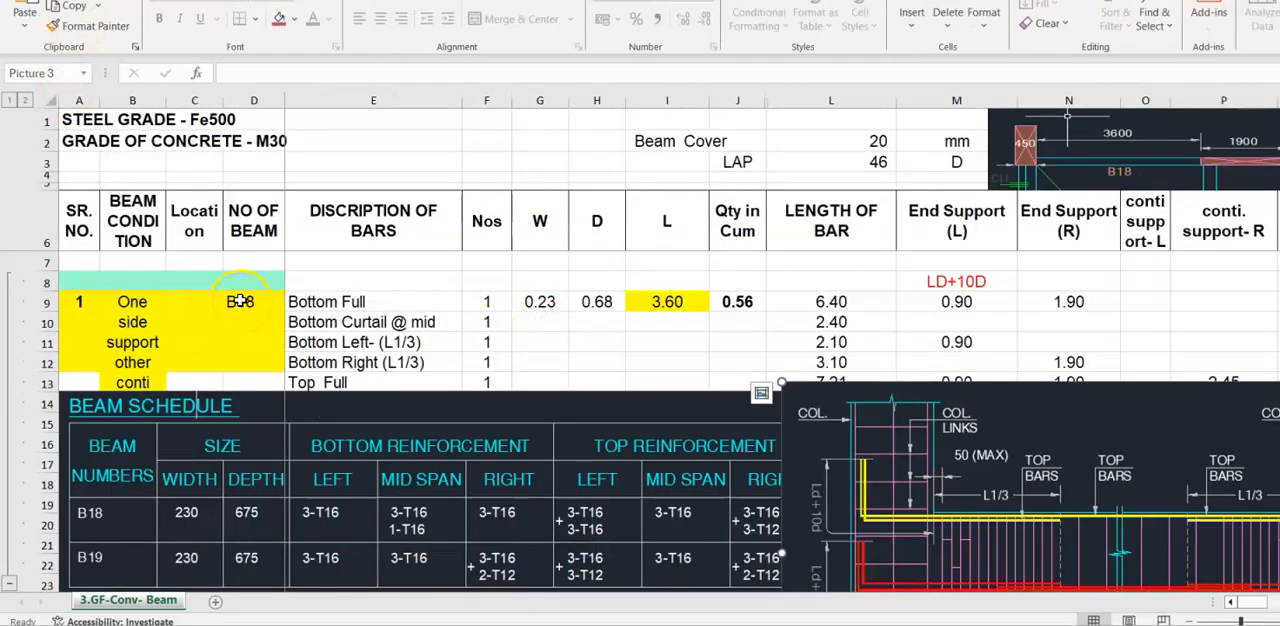
pyautogui.click(240, 301)
pyautogui.click(144, 326)
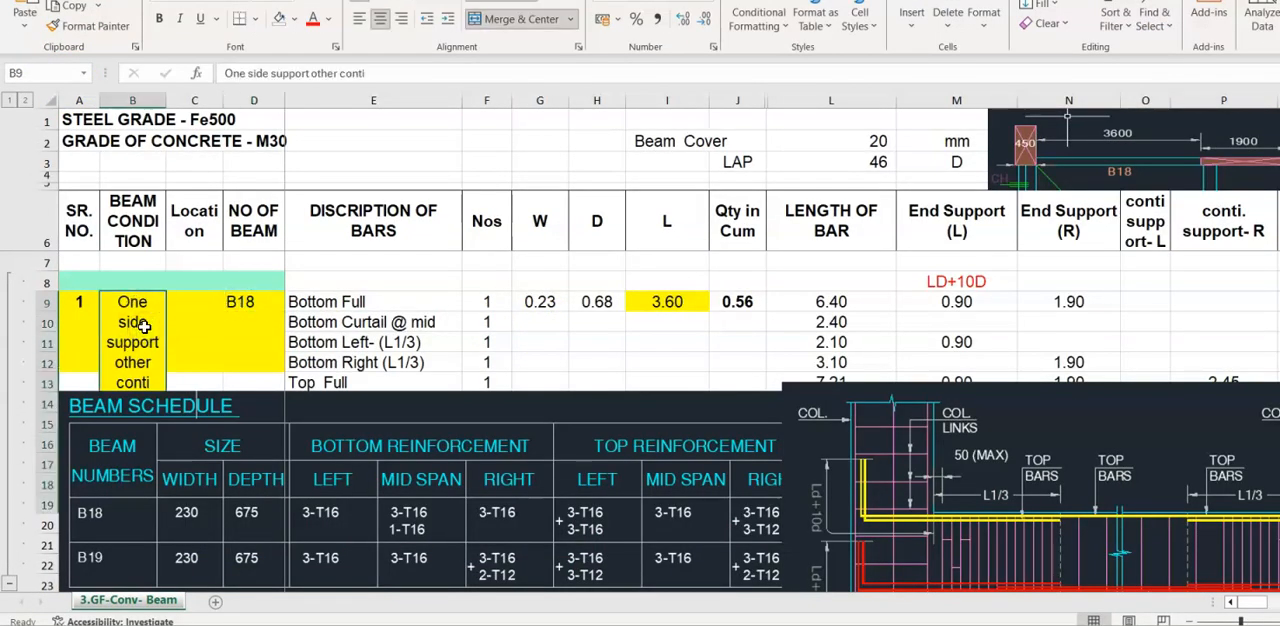
pyautogui.moveTo(1189, 158)
pyautogui.mouseDown()
pyautogui.moveTo(1100, 158)
pyautogui.moveTo(1170, 165)
pyautogui.mouseUp()
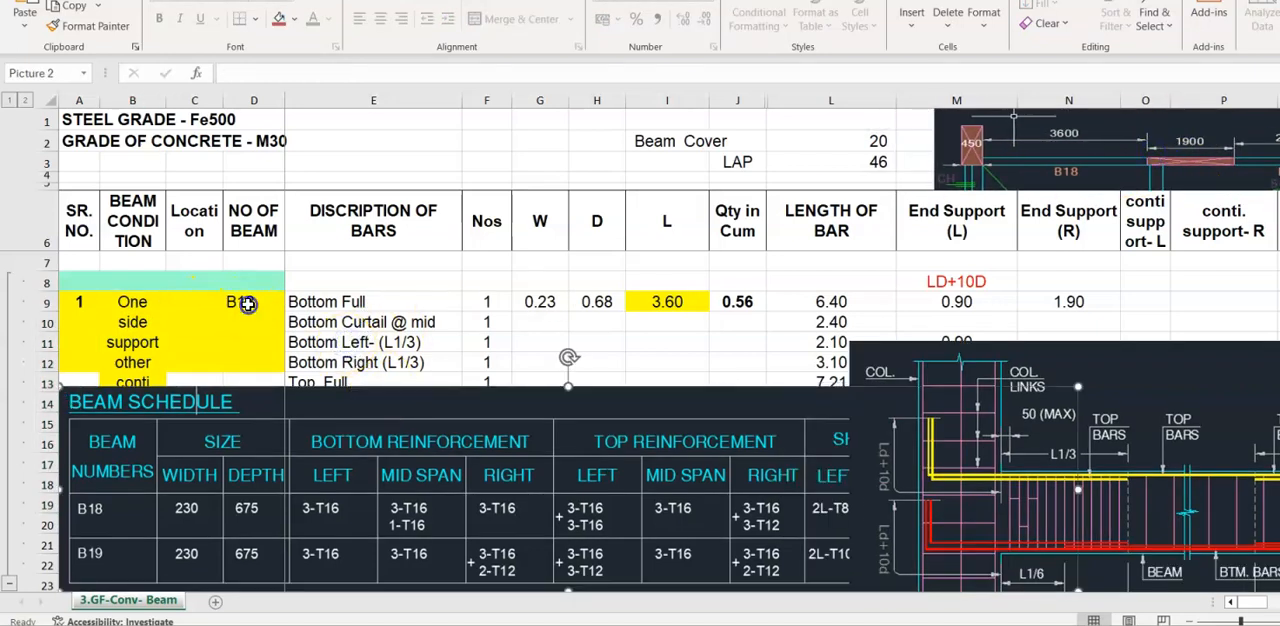
# - Review beam B18's width, depth and length in row 9 and inspect the concrete quantity formula in cell J9
pyautogui.click(247, 304)
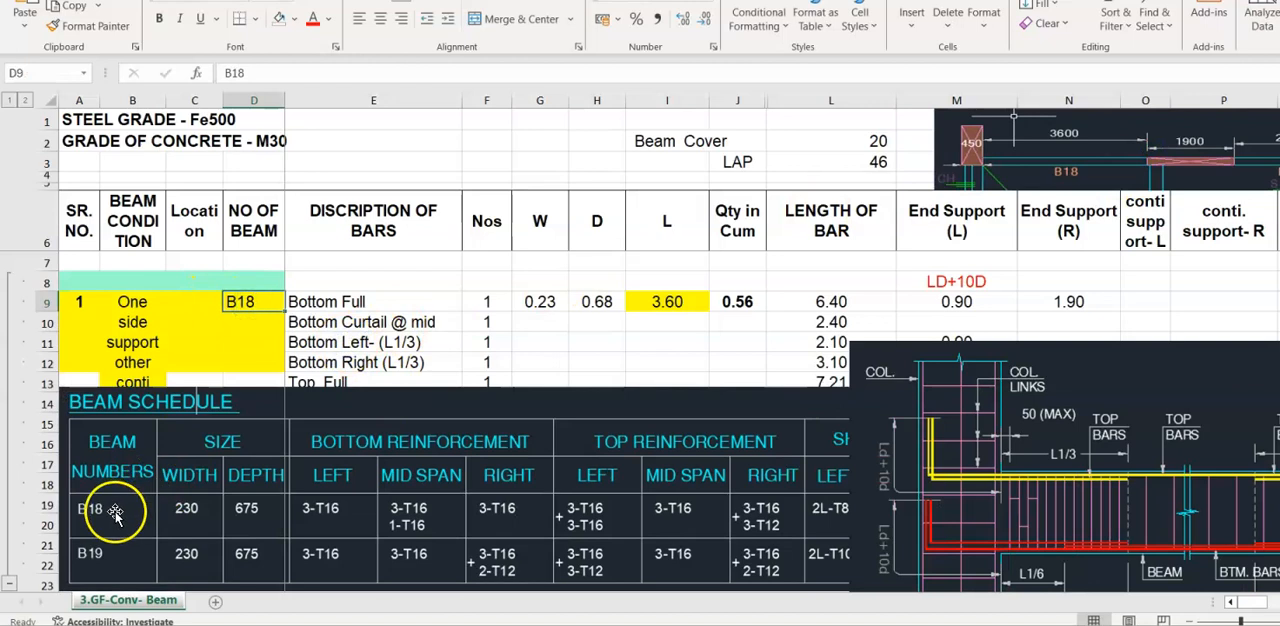
pyautogui.click(541, 302)
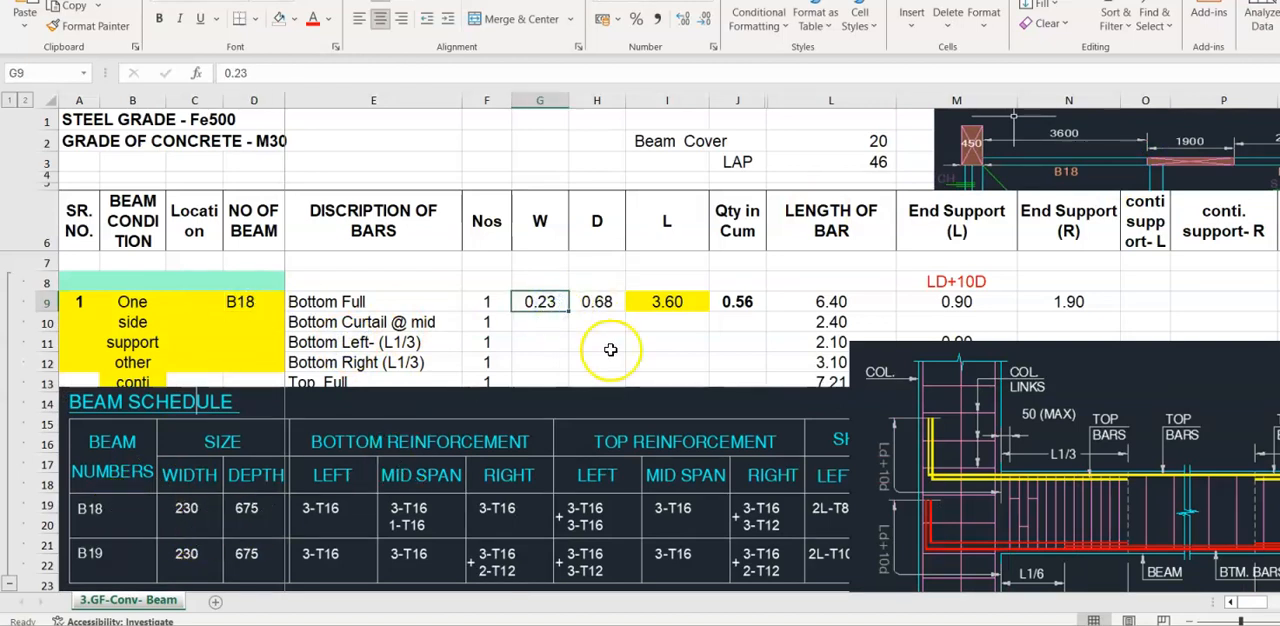
pyautogui.click(596, 301)
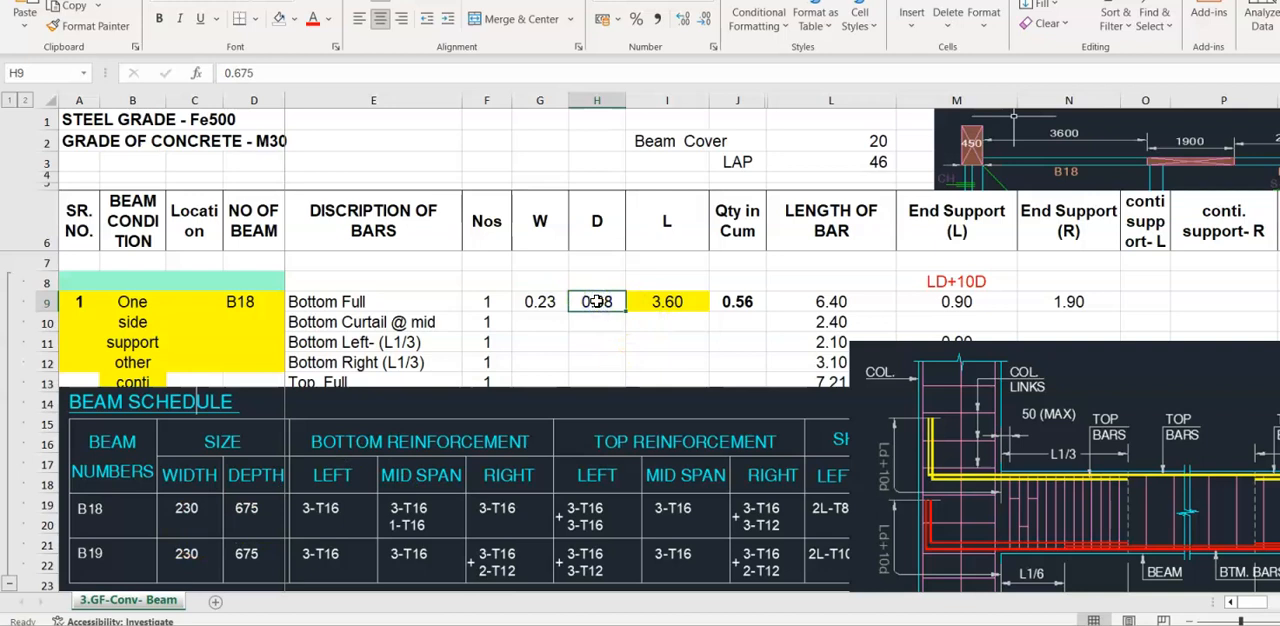
pyautogui.click(680, 302)
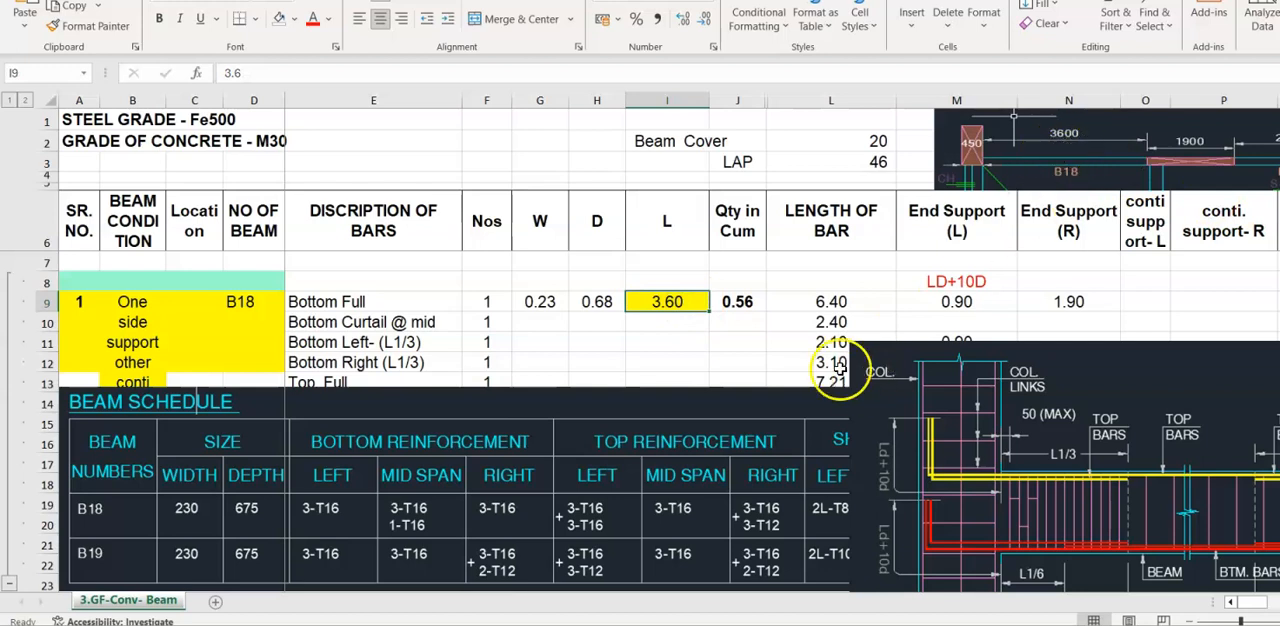
pyautogui.click(738, 296)
pyautogui.doubleClick(738, 302)
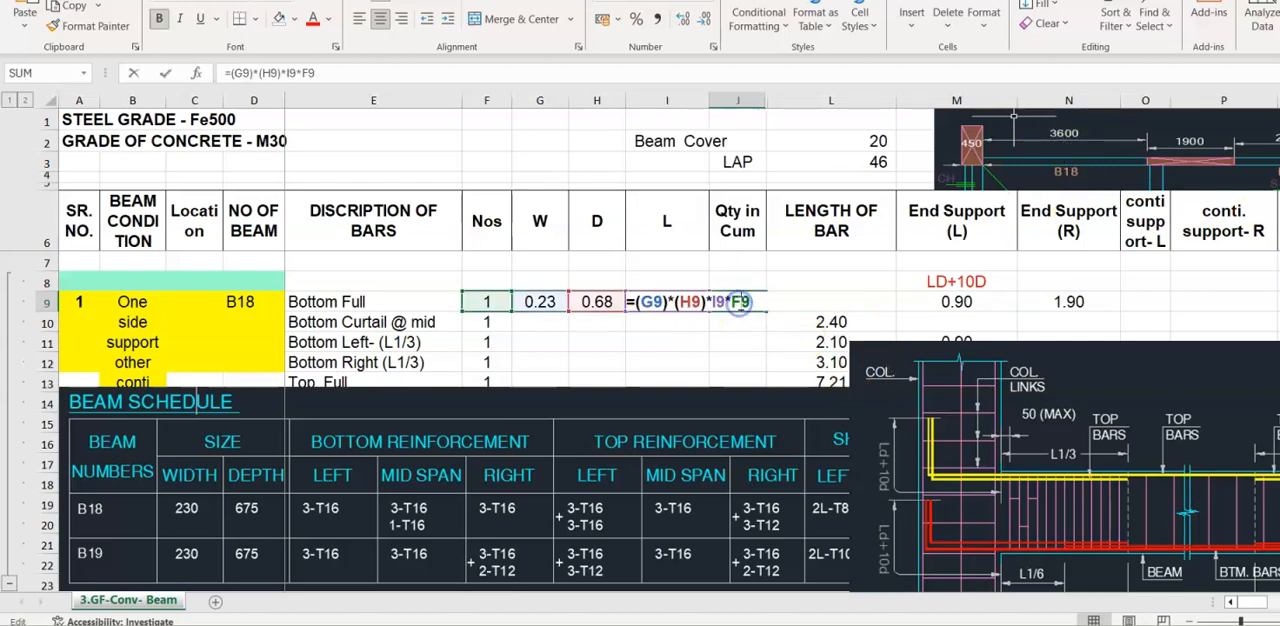
# - Move the beam section picture down to about row 14, clearing the Length of Bar and End Support values
pyautogui.click(830, 301)
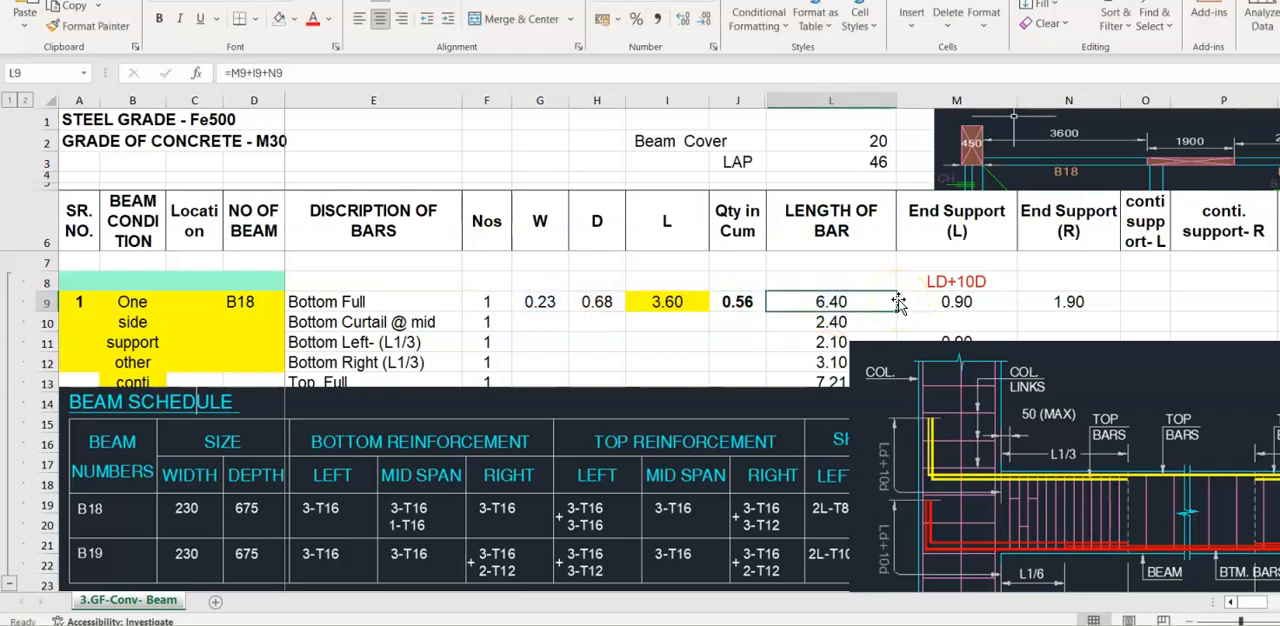
pyautogui.moveTo(921, 382); pyautogui.dragTo(923, 432)
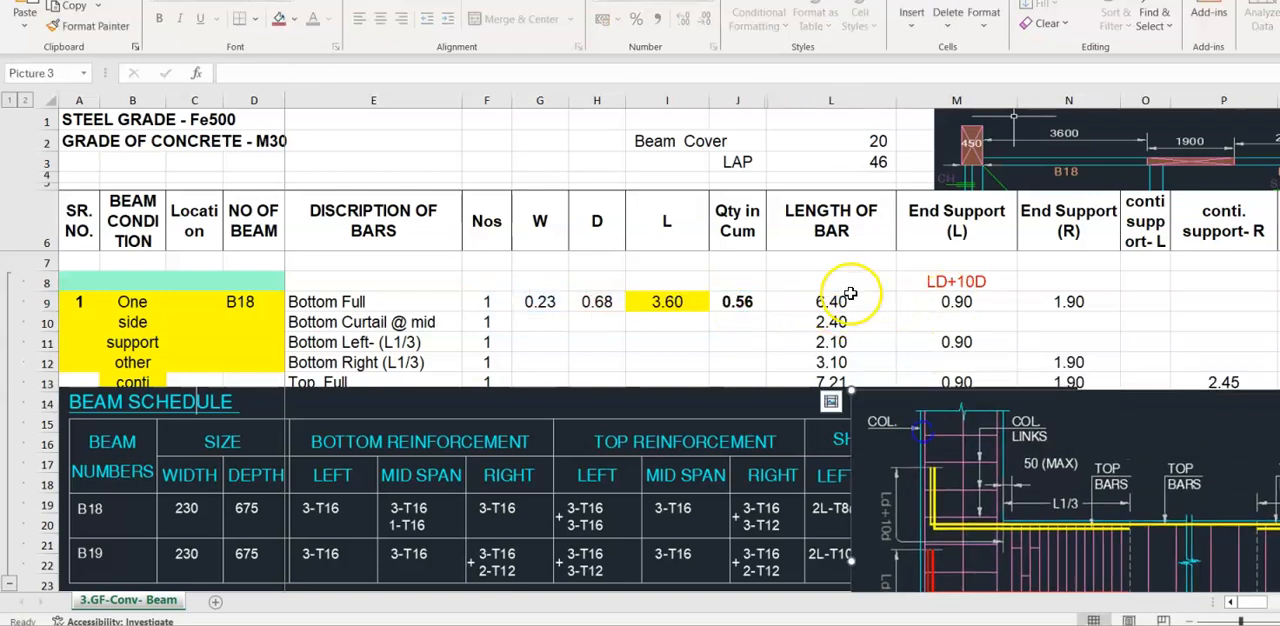
pyautogui.click(845, 298)
pyautogui.click(958, 301)
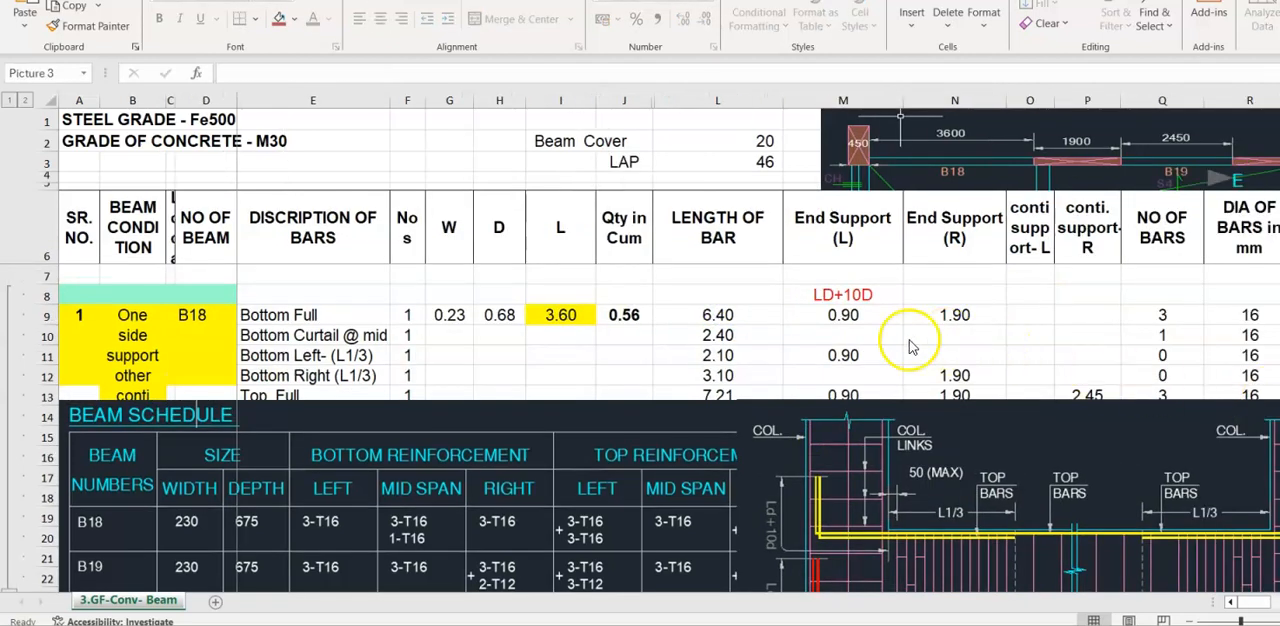
# - Inspect the LD+10D formula in cell M9 against the anchorage shown in the beam section picture
pyautogui.click(850, 315)
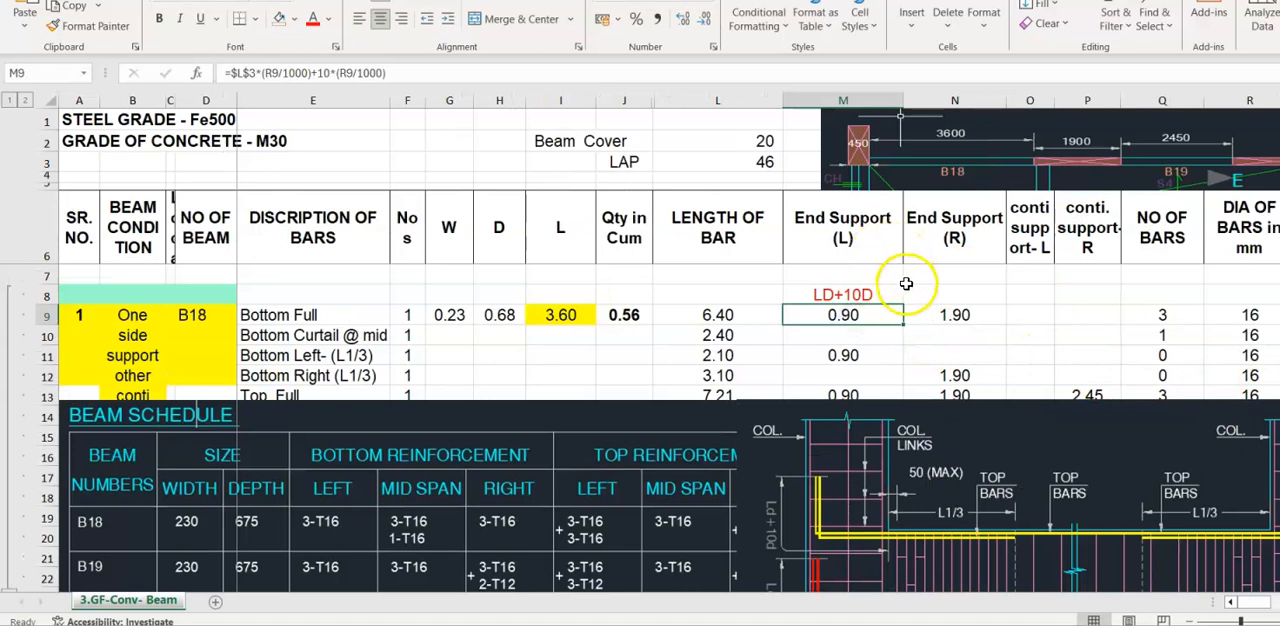
pyautogui.moveTo(920, 523); pyautogui.dragTo(932, 473)
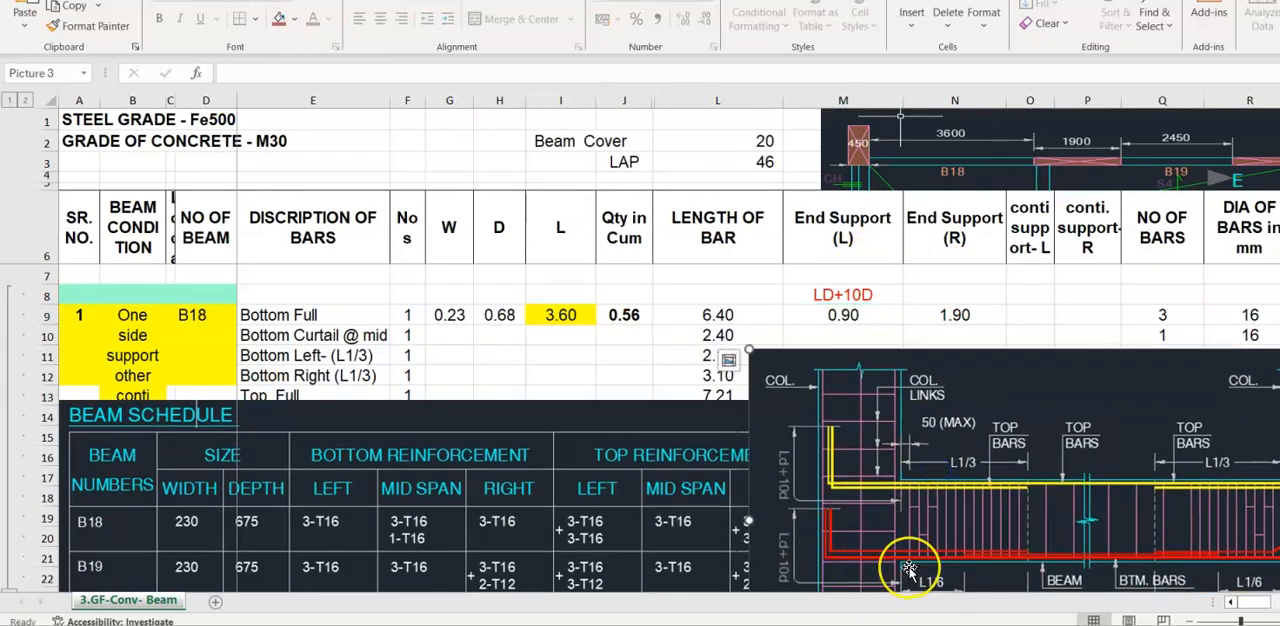
pyautogui.hotkey('ctrl', 'z')
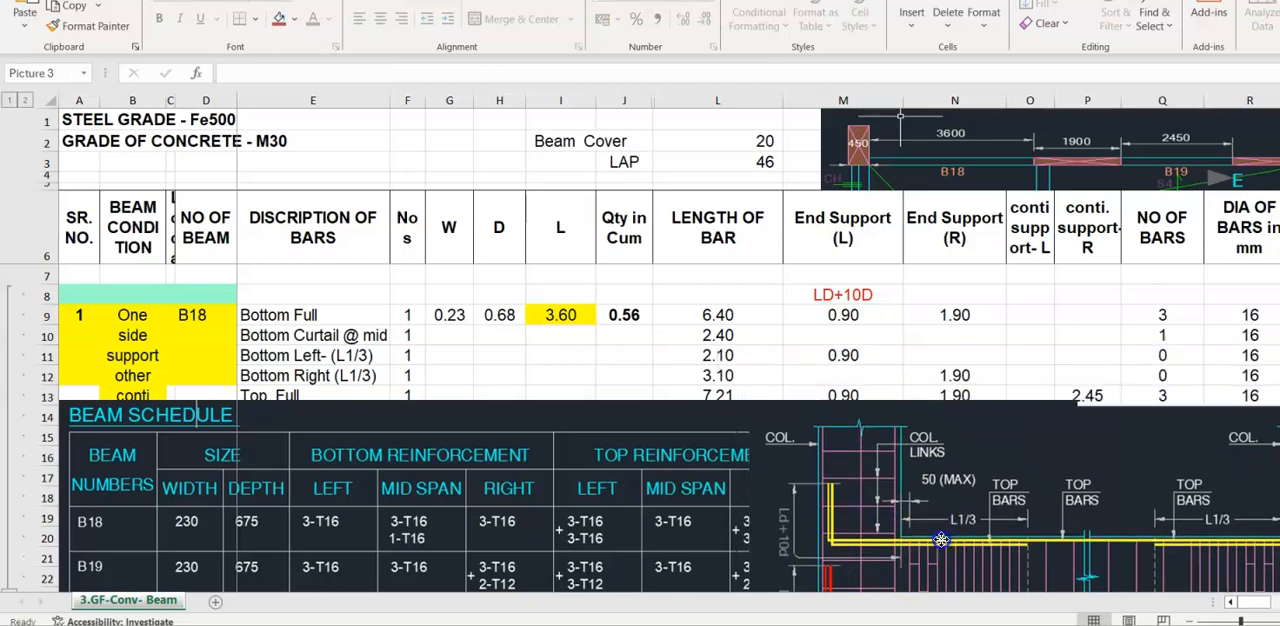
pyautogui.doubleClick(863, 314)
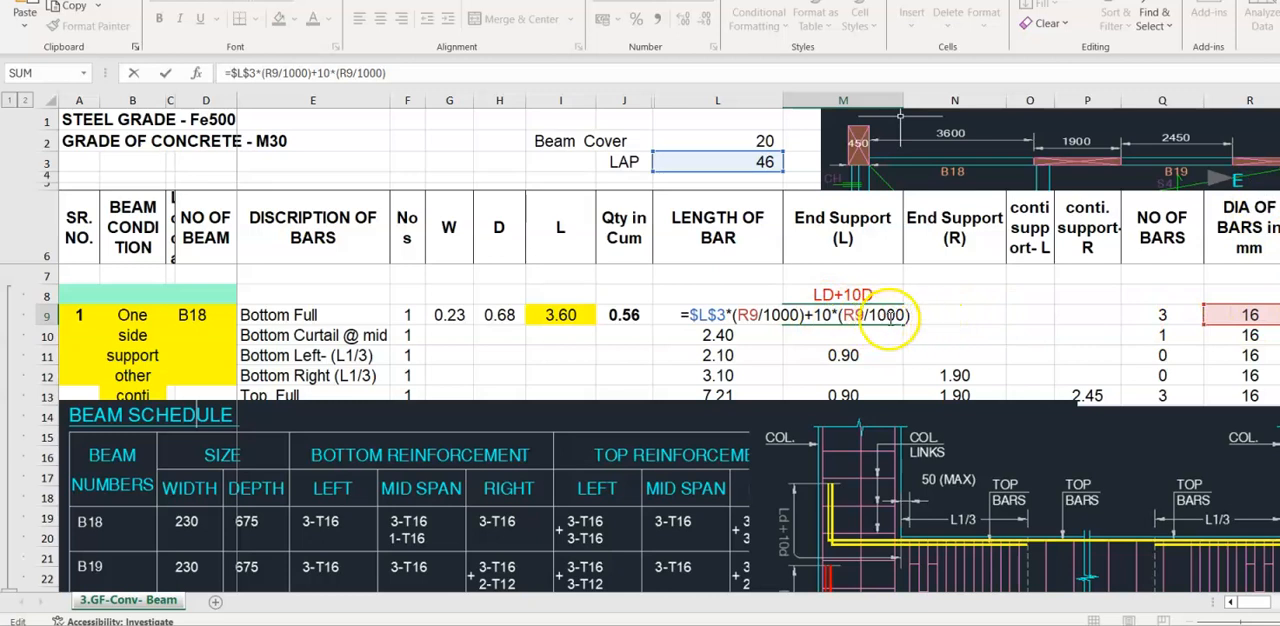
# - Check the End Support (R) value in cell N9 and inspect the Length of Bar formula in cell L9
pyautogui.click(955, 318)
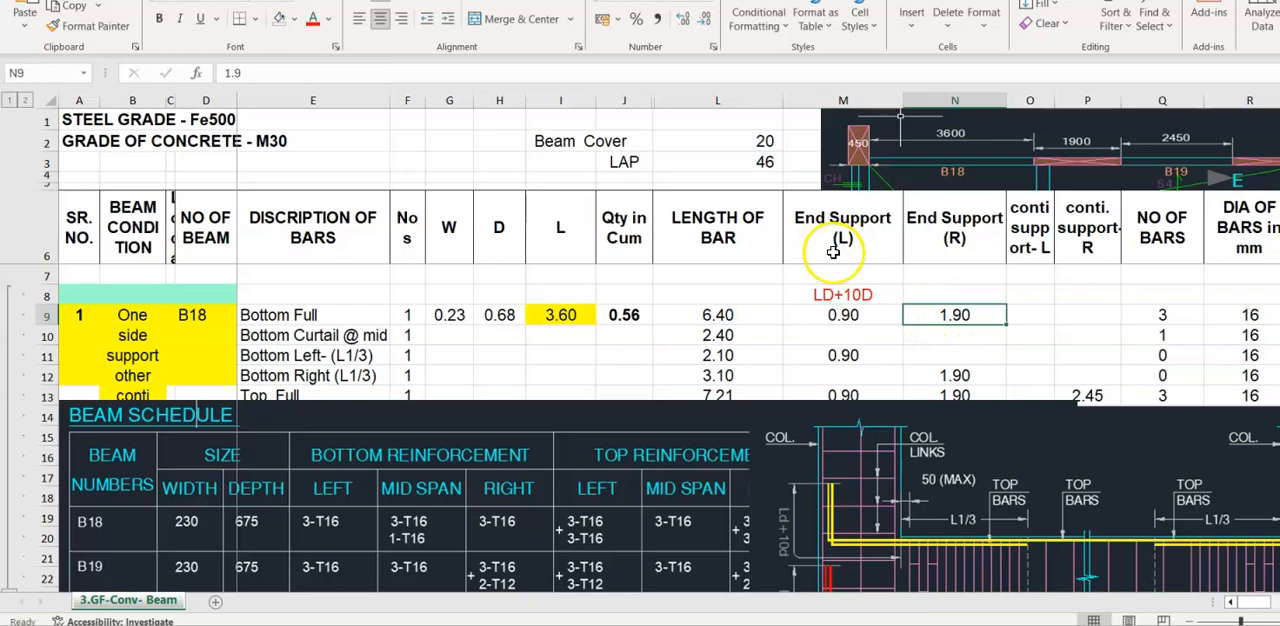
pyautogui.click(960, 241)
pyautogui.click(955, 315)
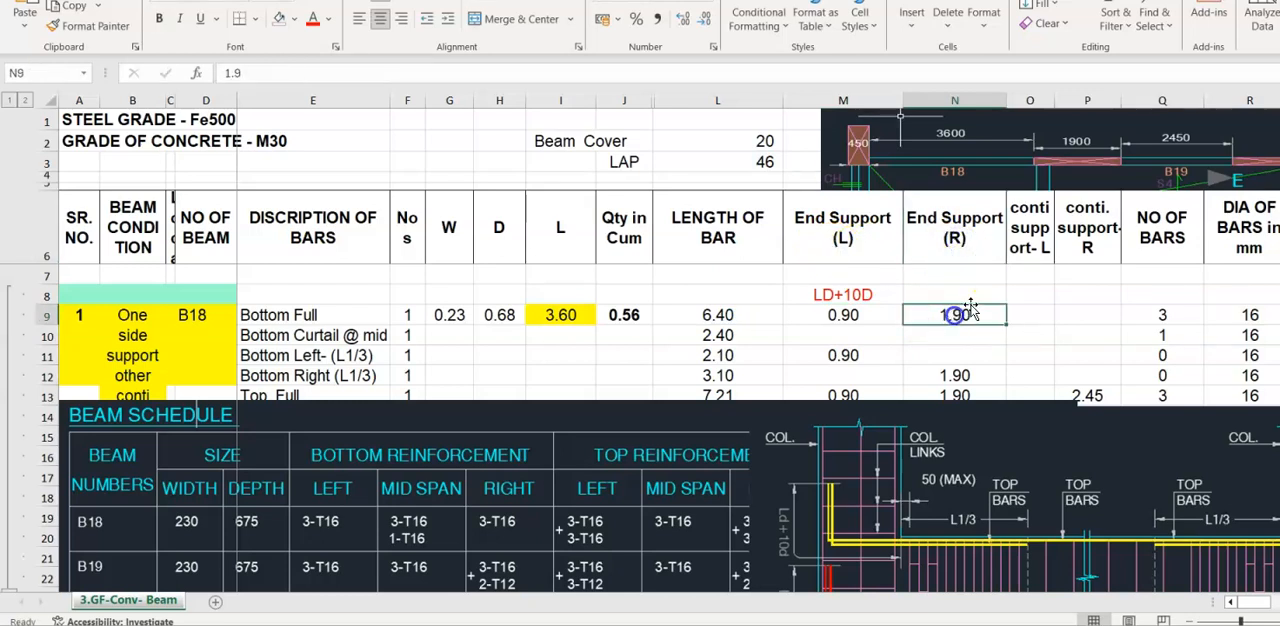
pyautogui.click(724, 315)
pyautogui.doubleClick(730, 315)
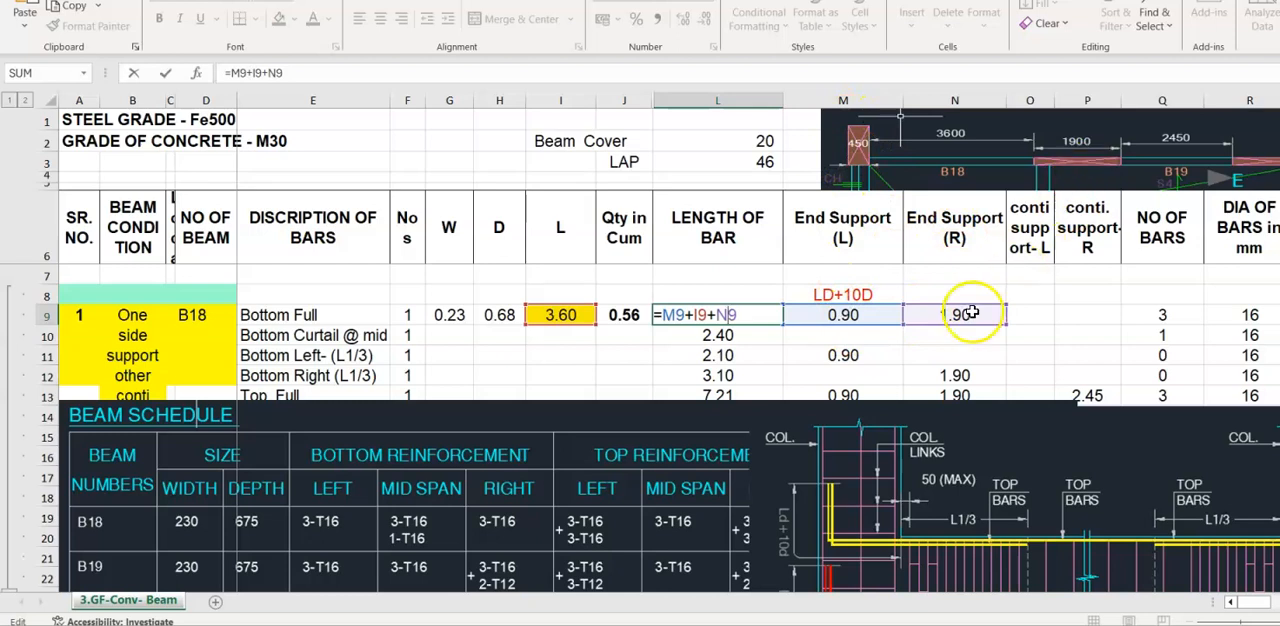
pyautogui.hotkey('ctrl', 'Return')
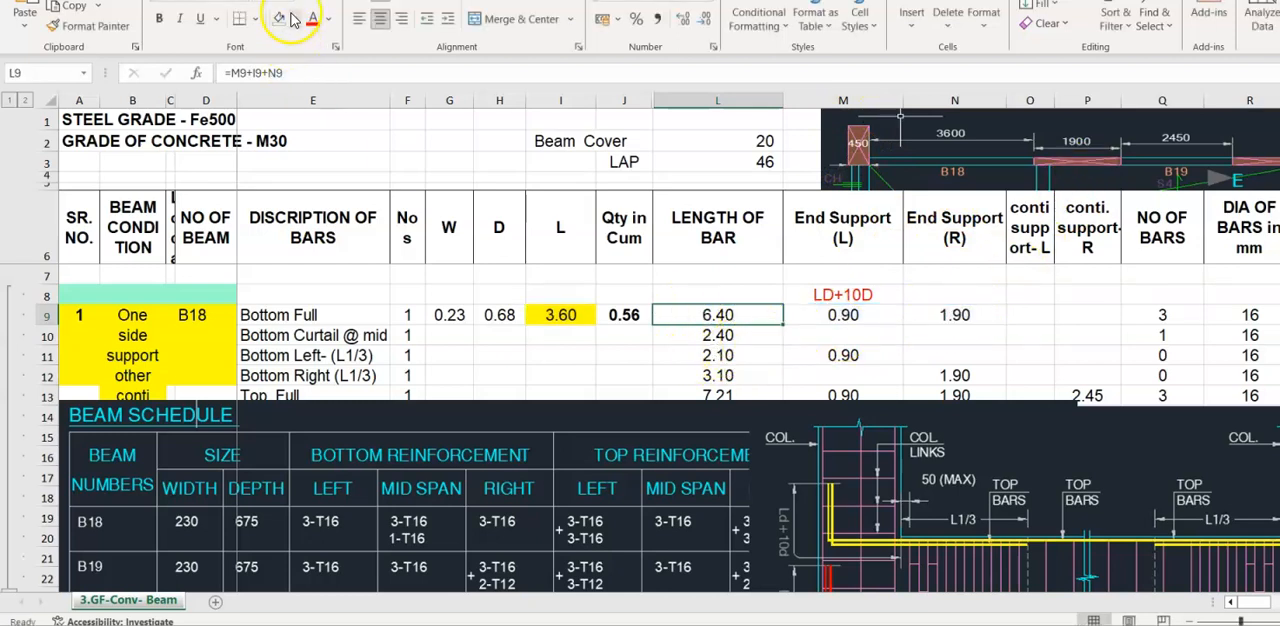
# - Highlight the Bottom Full bar length in cell L9 with a yellow fill
pyautogui.click(295, 19)
pyautogui.click(320, 168)
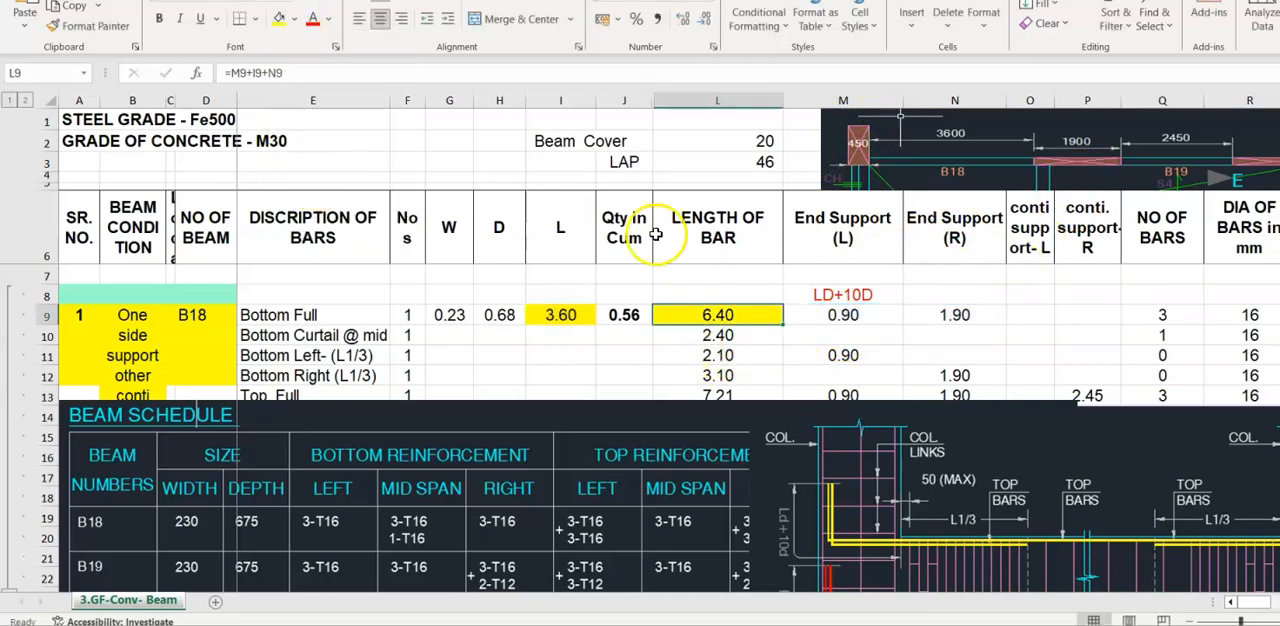
pyautogui.click(750, 341)
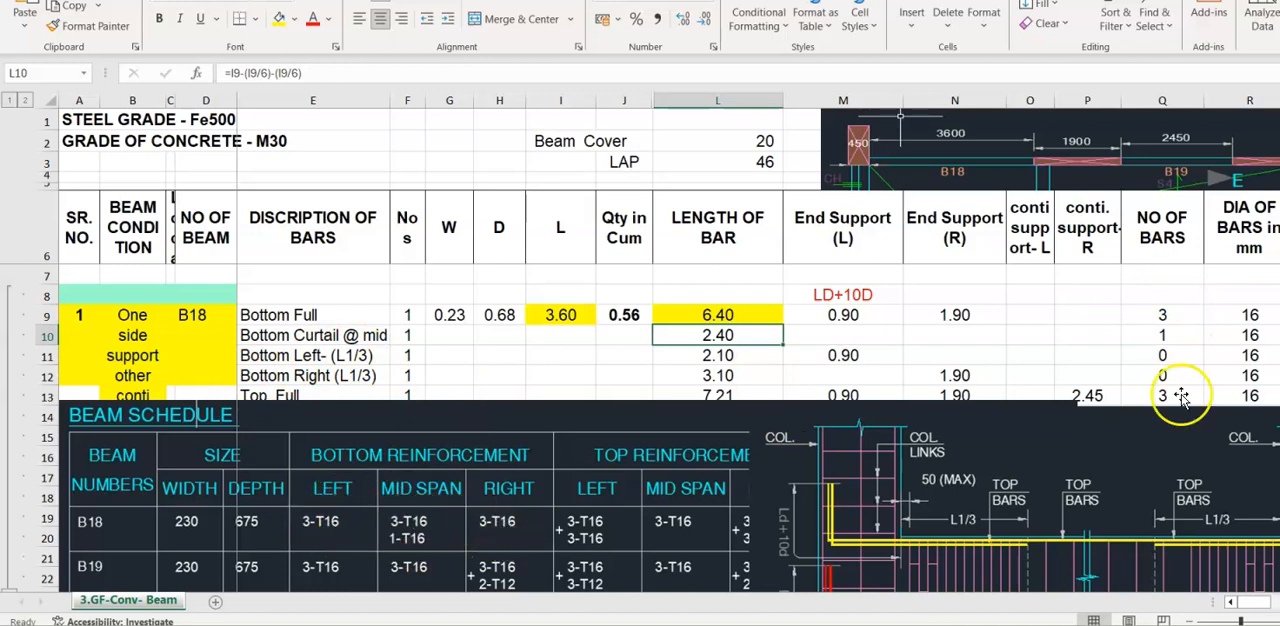
# - Enter 3 as the number of bars and 16 mm as the bar diameter for the Bottom Full row
pyautogui.click(1170, 316)
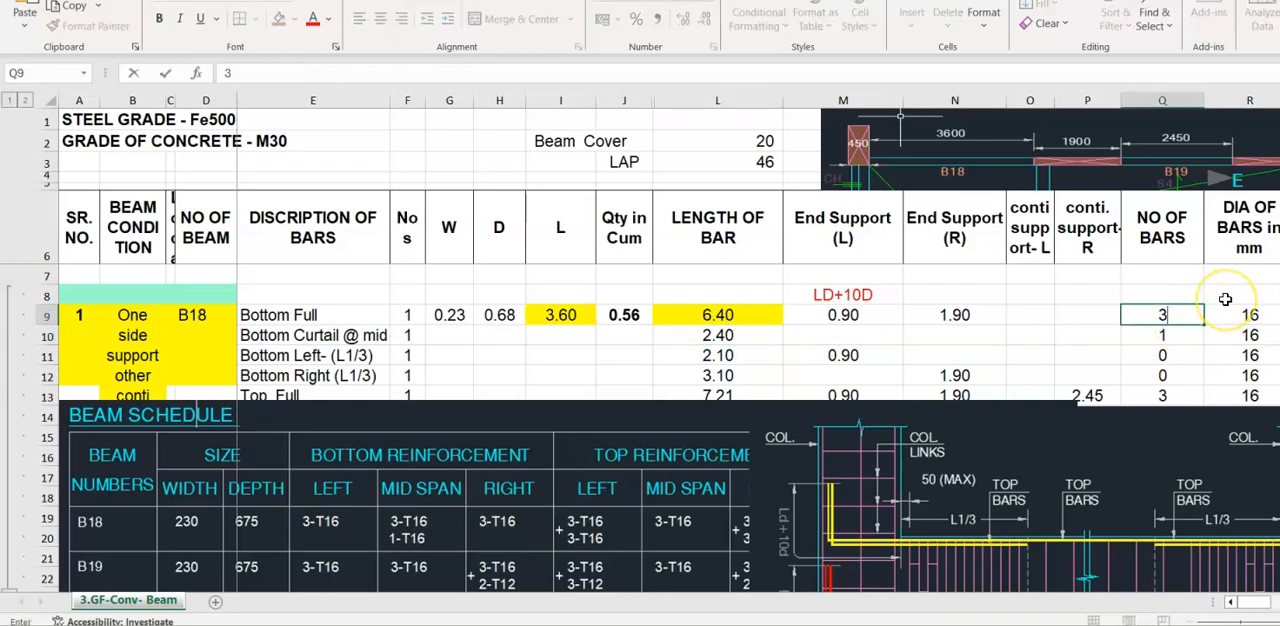
pyautogui.press('Right')
pyautogui.write('16')
pyautogui.press('Return')
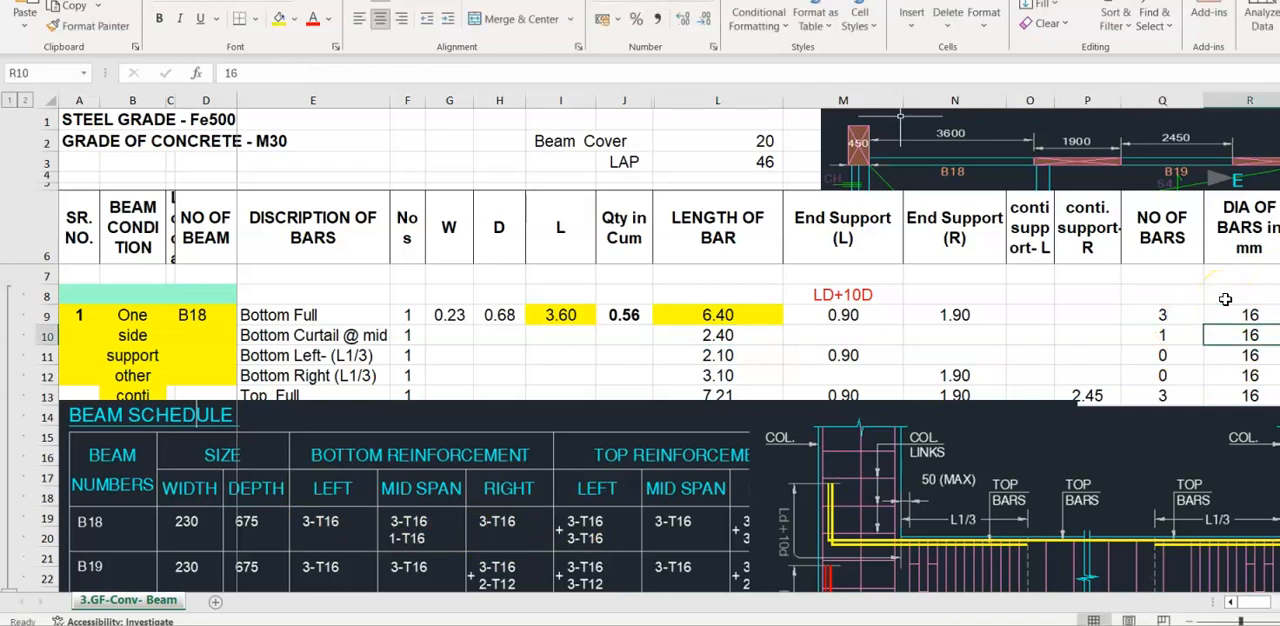
# - Move the beam section picture up over the schedule rows to examine the L1/6 curtailment of the bottom bars
pyautogui.click(731, 336)
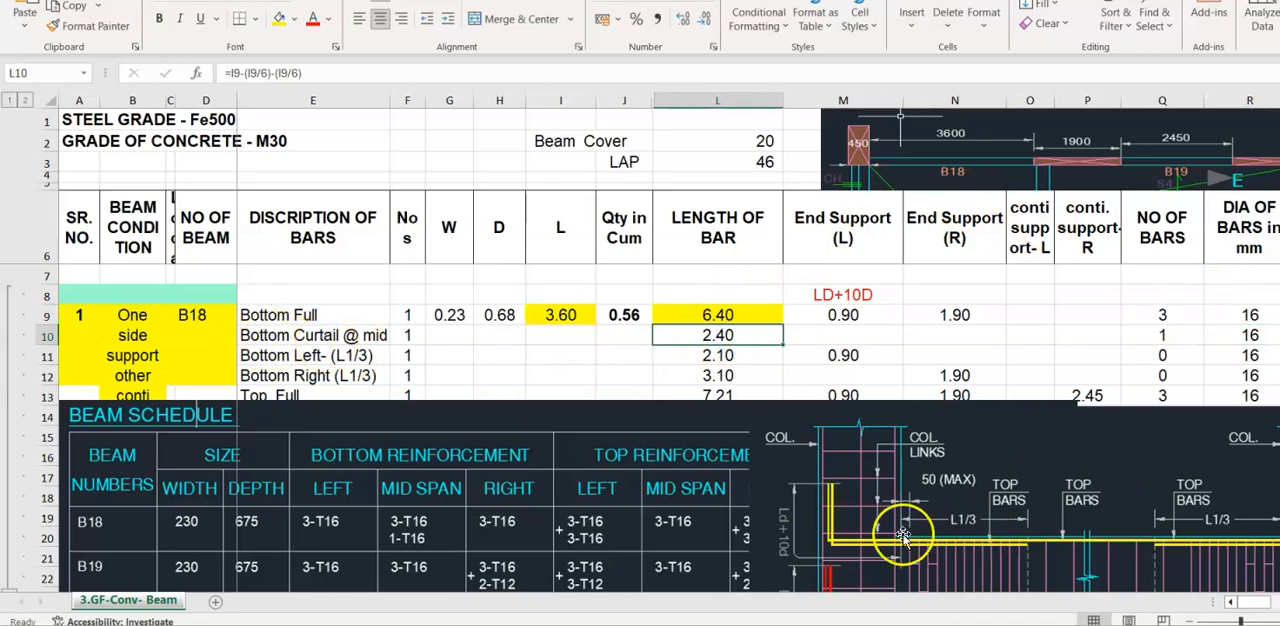
pyautogui.click(831, 448)
pyautogui.moveTo(1017, 470); pyautogui.dragTo(1037, 264)
pyautogui.moveTo(1060, 425); pyautogui.dragTo(704, 381)
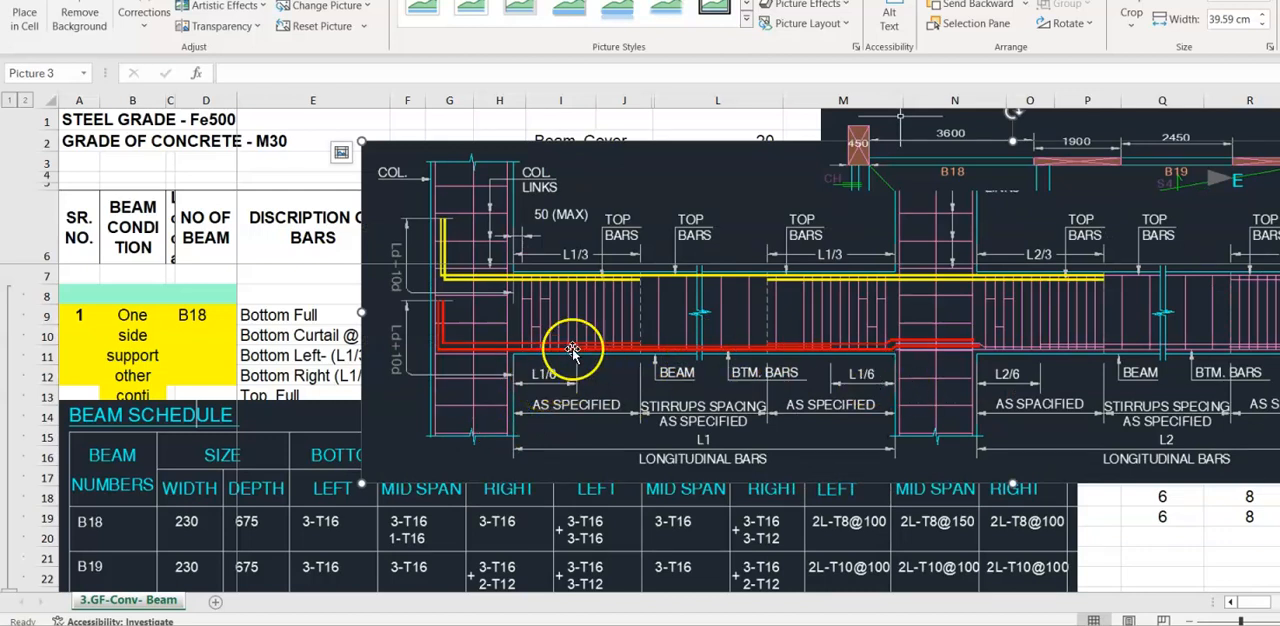
# - Move the beam section picture back down to about row 14, clearing the bottom bar rows of the schedule
pyautogui.moveTo(962, 346); pyautogui.dragTo(1180, 600)
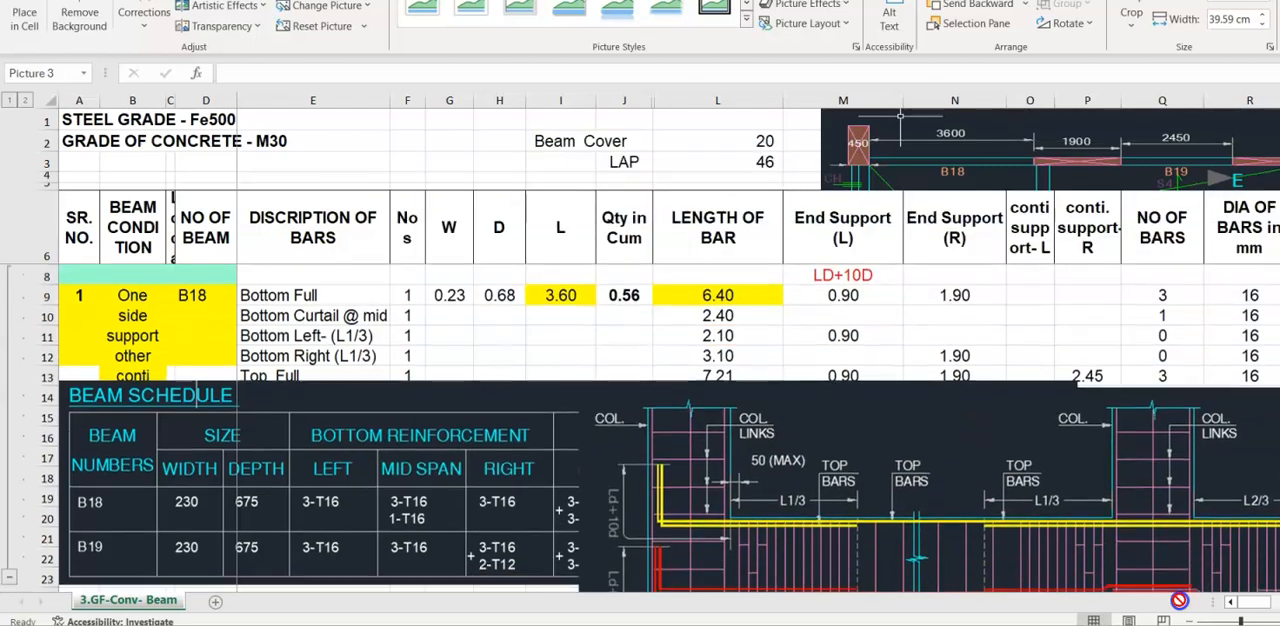
pyautogui.hotkey('ctrl', 'z')
pyautogui.moveTo(912, 338); pyautogui.dragTo(990, 583)
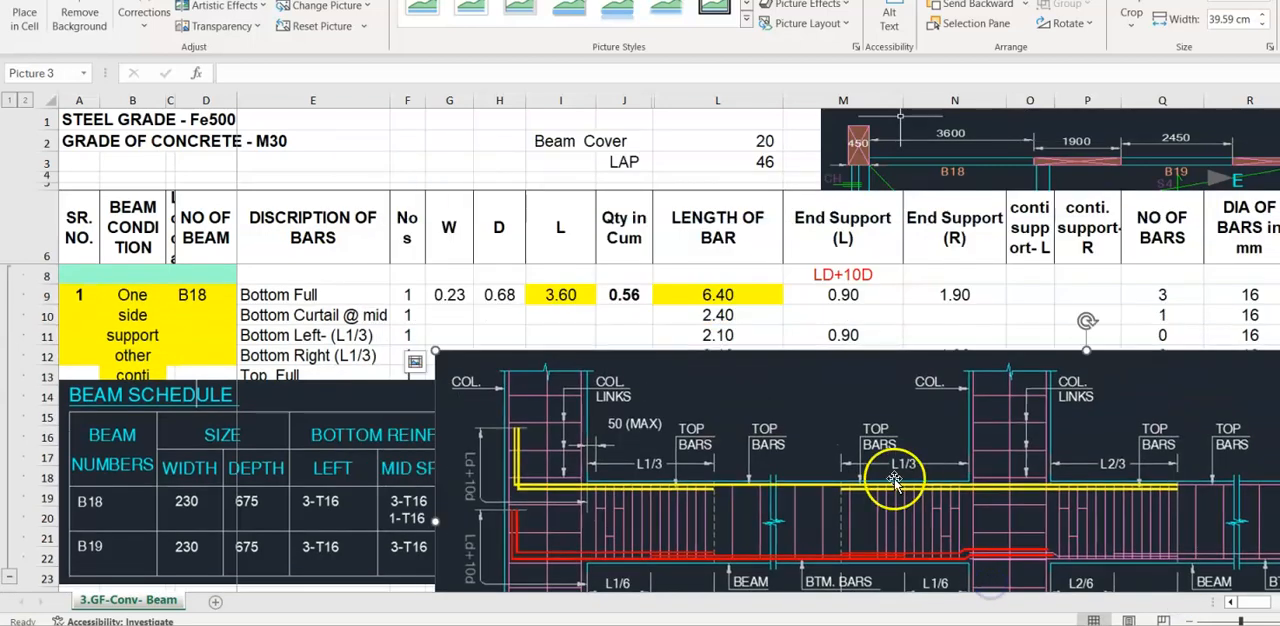
# - Inspect the Bottom Curtail length formula in cell L10 and highlight that cell with a yellow fill
pyautogui.click(714, 317)
pyautogui.scroll(1, 794, 363)
pyautogui.click(714, 331)
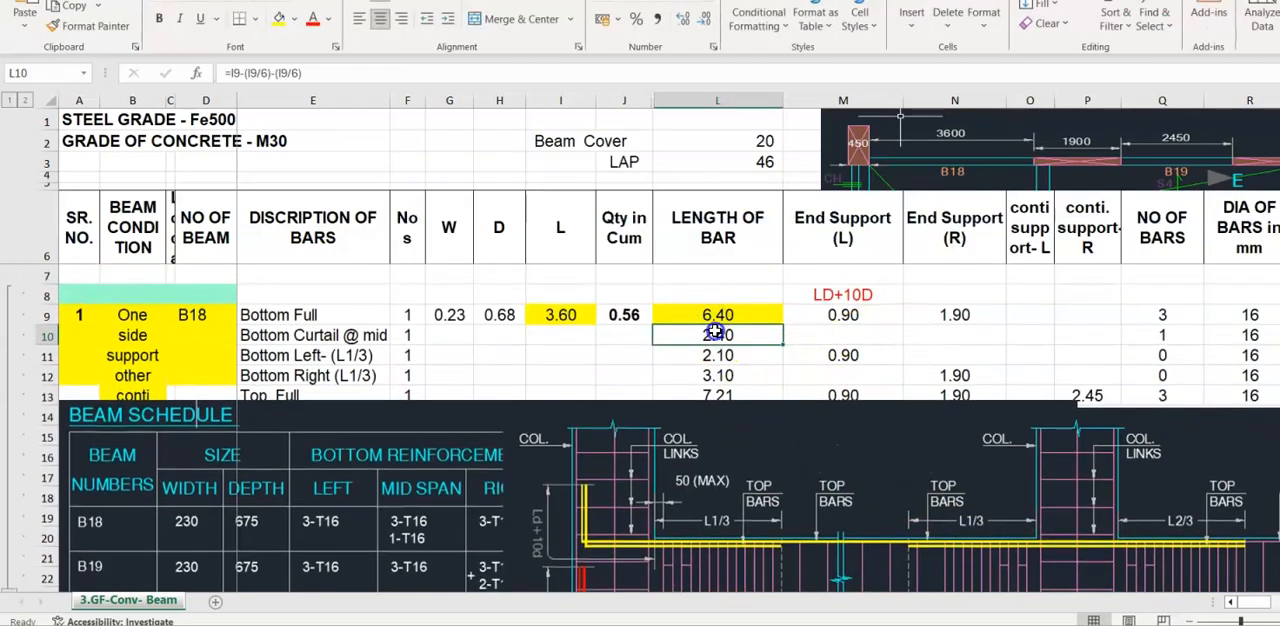
pyautogui.doubleClick(716, 331)
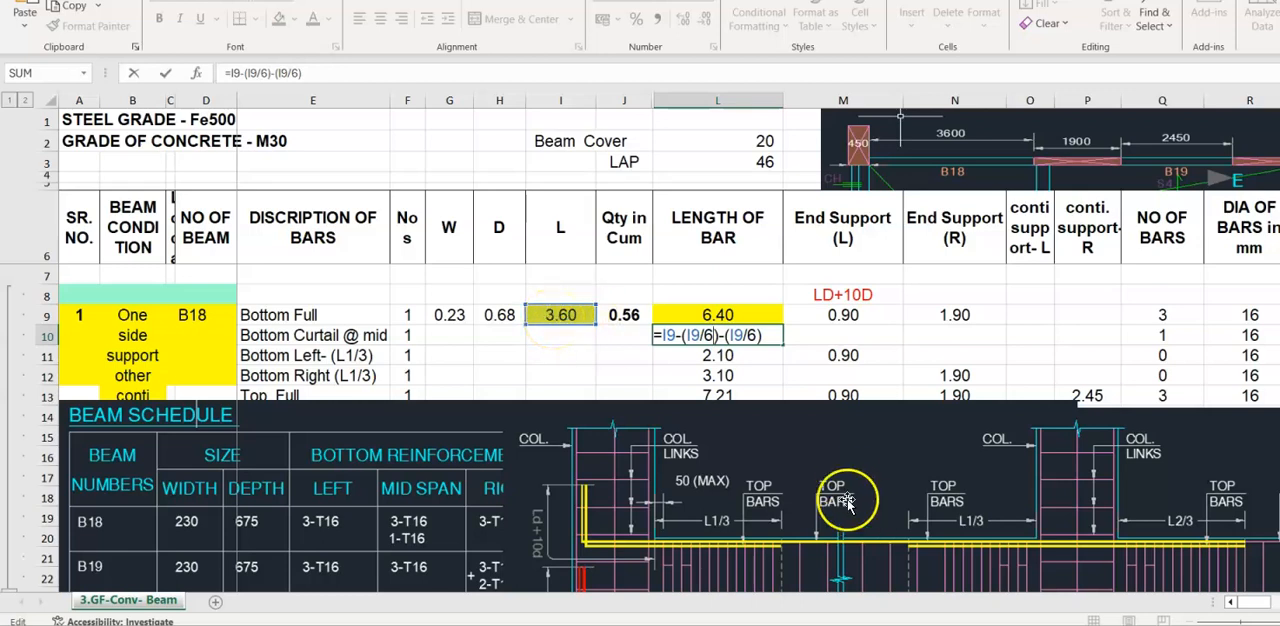
pyautogui.press('Escape')
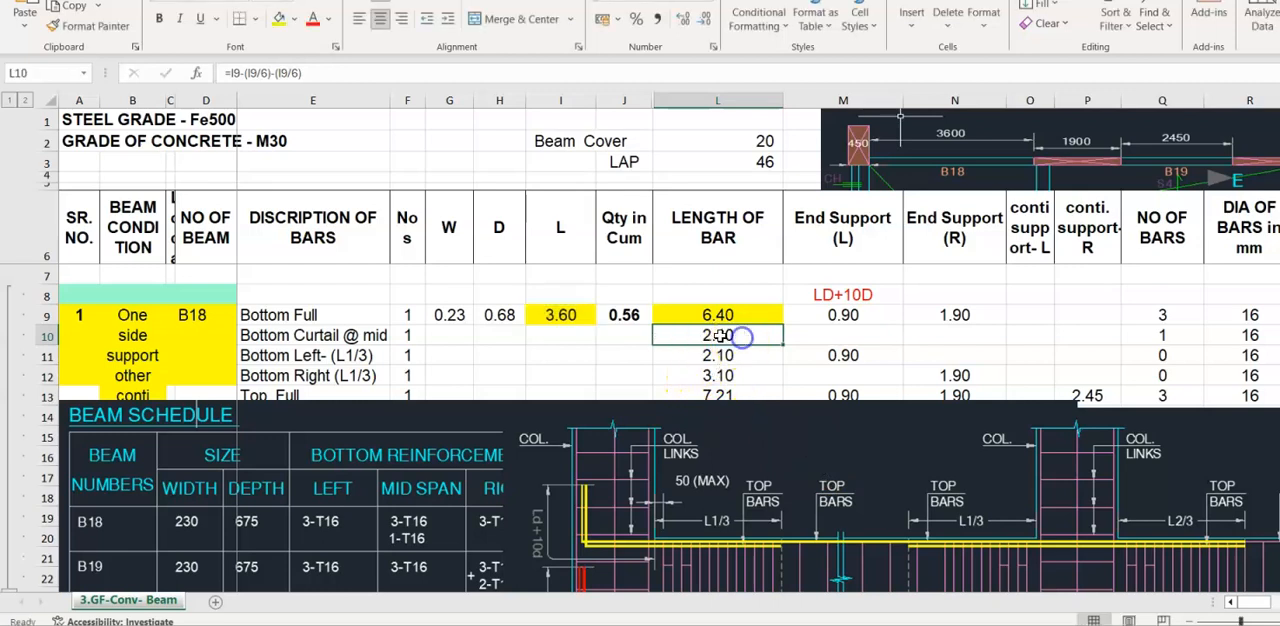
pyautogui.click(279, 19)
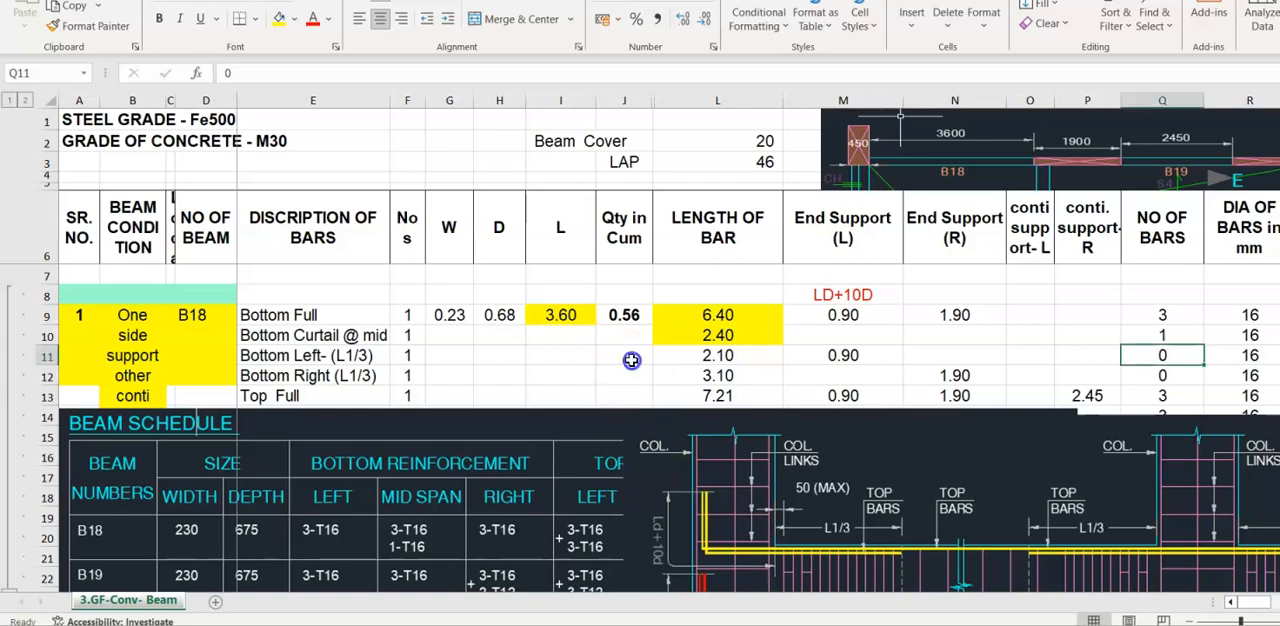
# - Inspect the Bottom Left (L1/3) length formula in cell L11 against the beam section picture and check its number of bars in Q11
pyautogui.click(662, 355)
pyautogui.scroll(-1, 772, 340)
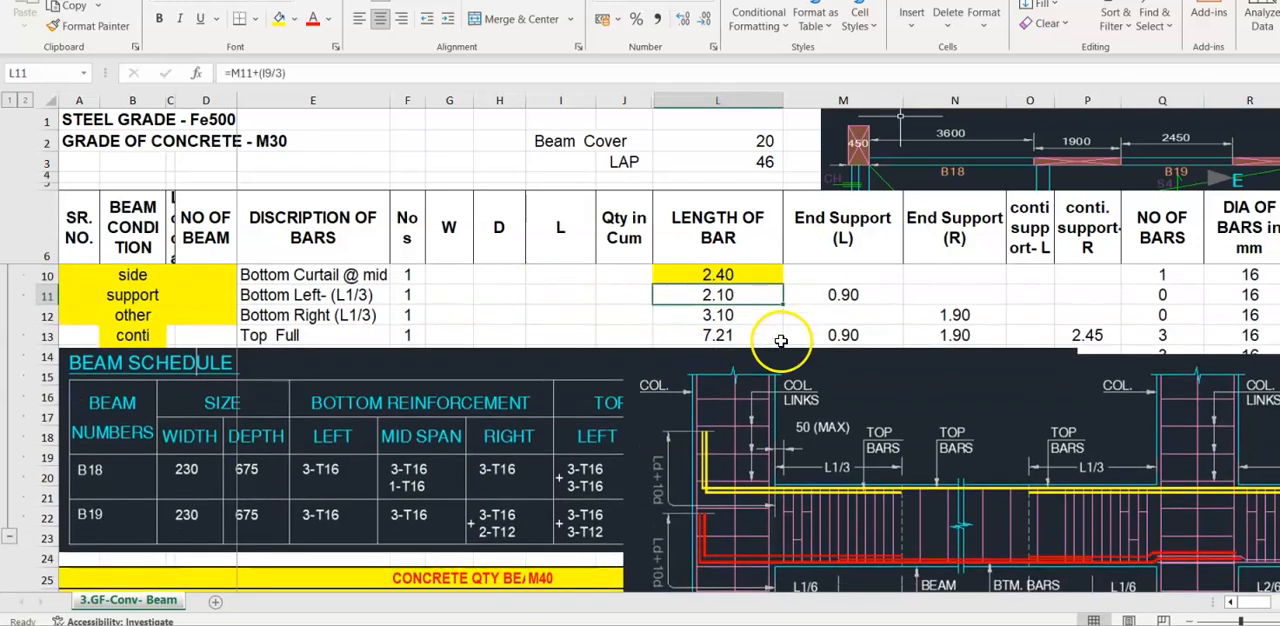
pyautogui.scroll(1, 778, 347)
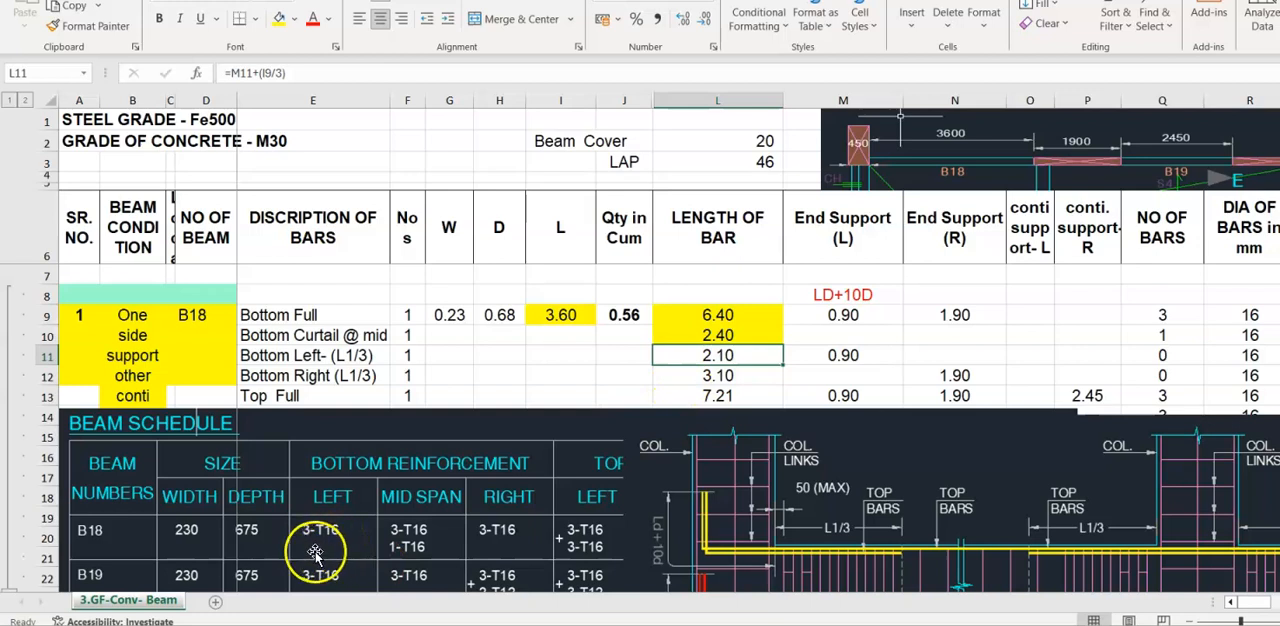
pyautogui.click(1173, 354)
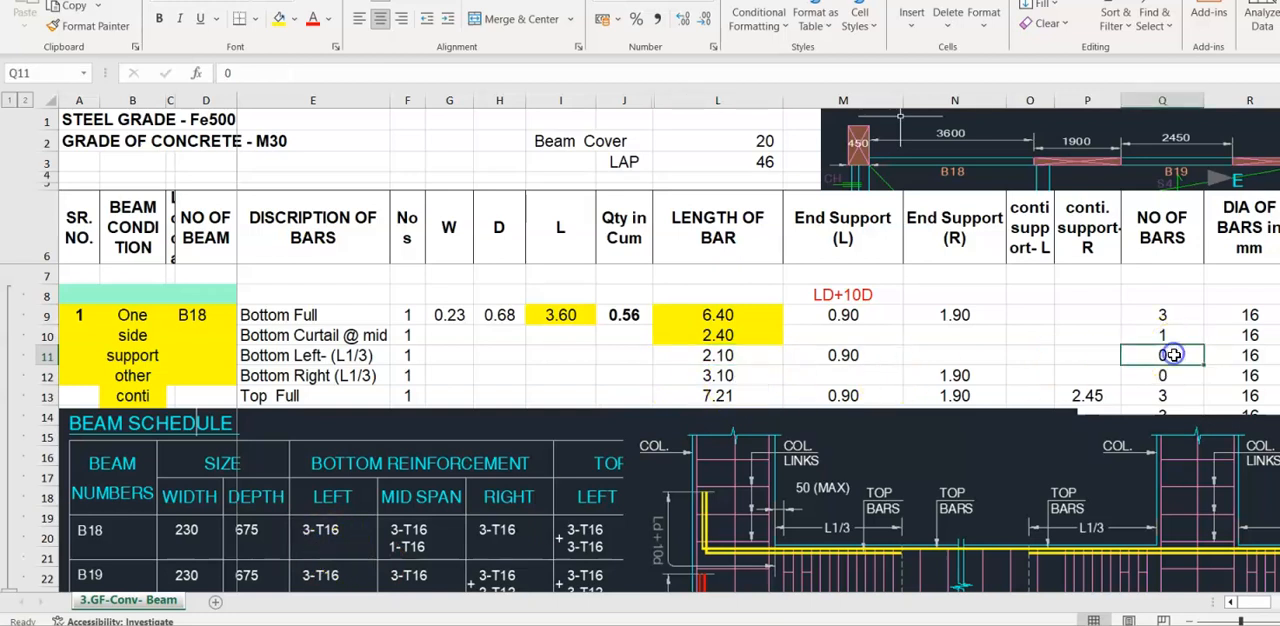
pyautogui.click(728, 357)
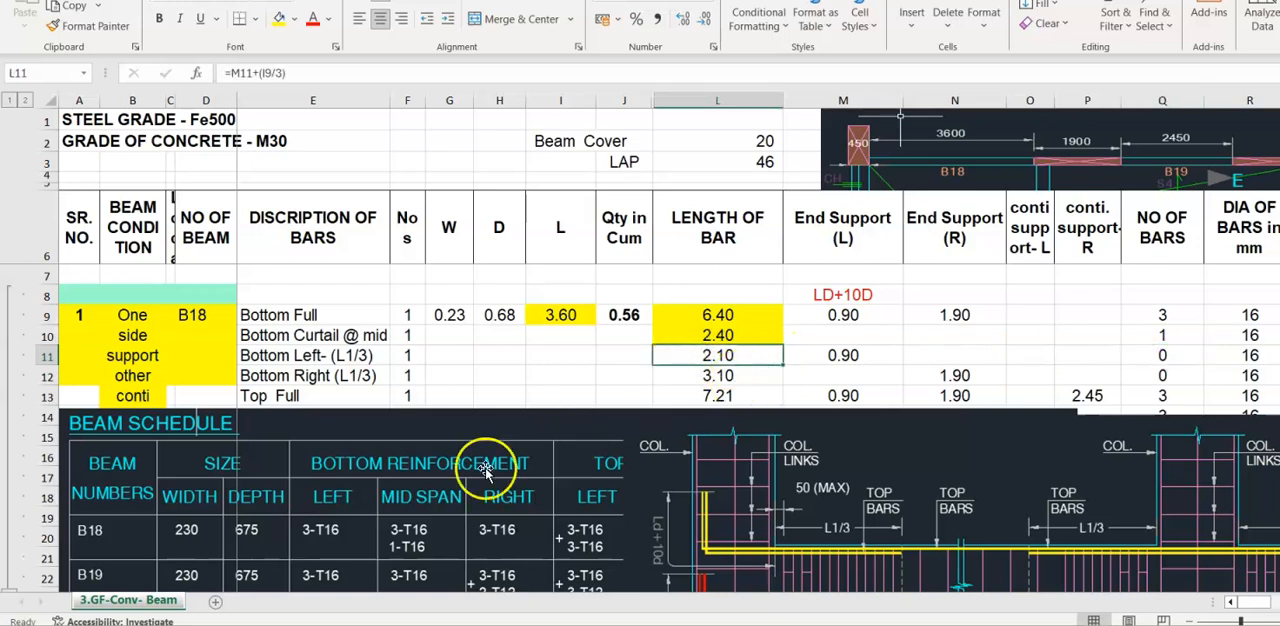
pyautogui.press('F2')
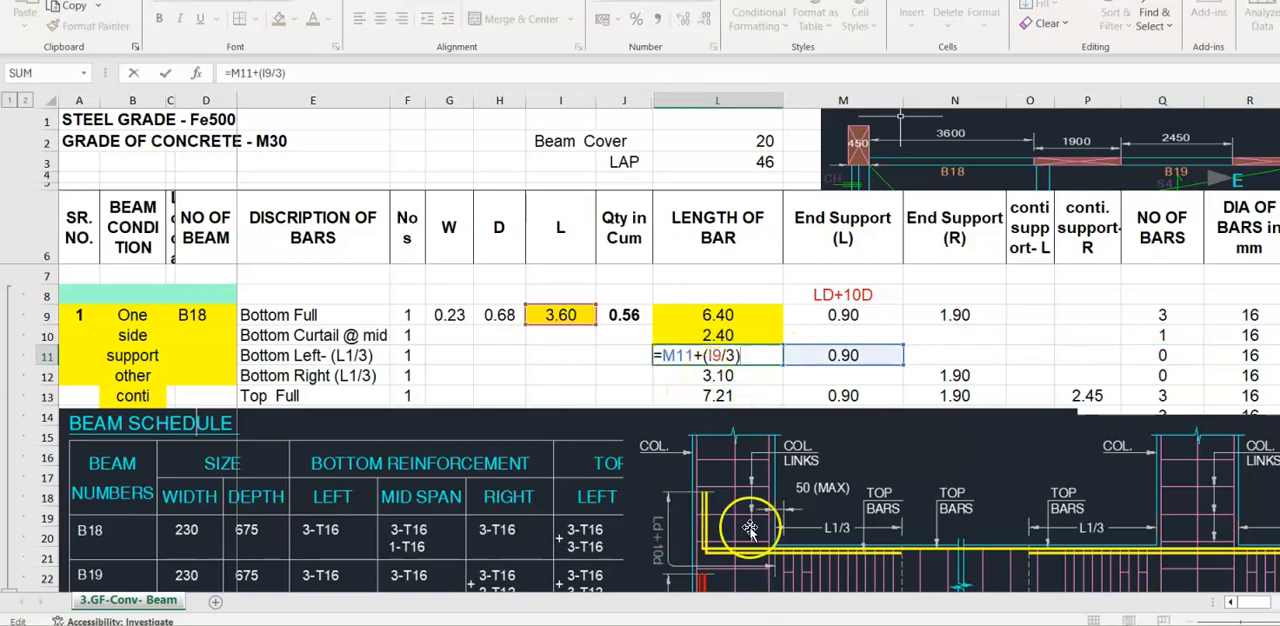
pyautogui.scroll(-1, 729, 466)
pyautogui.scroll(1, 760, 420)
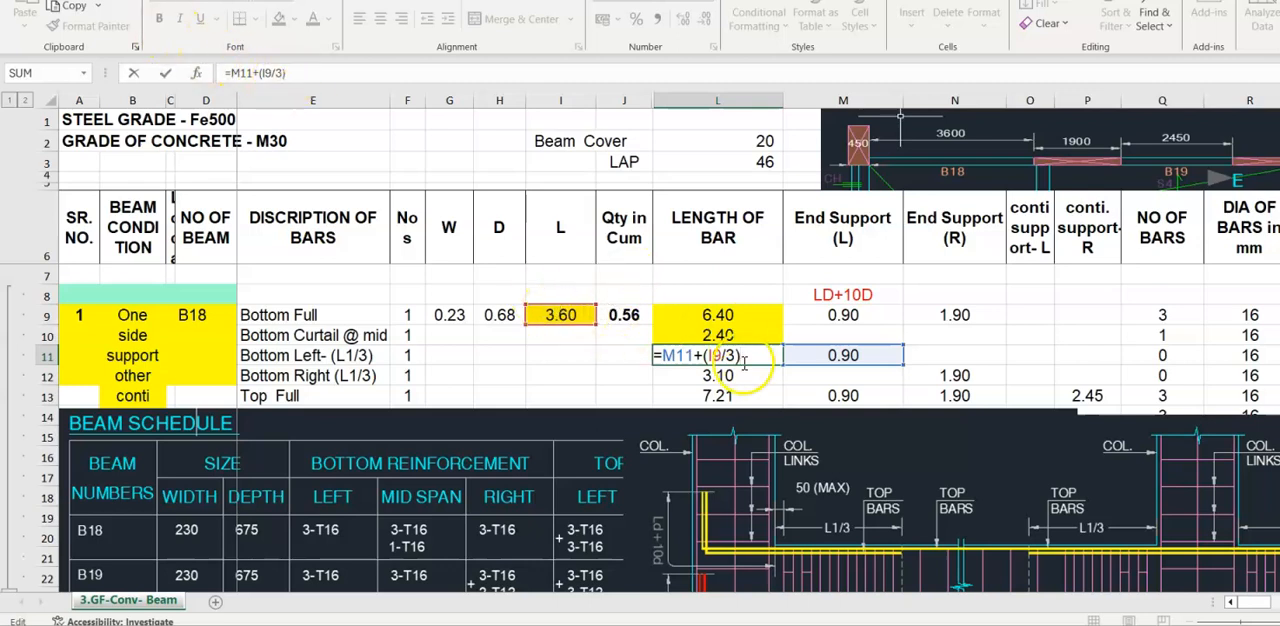
pyautogui.press('Return')
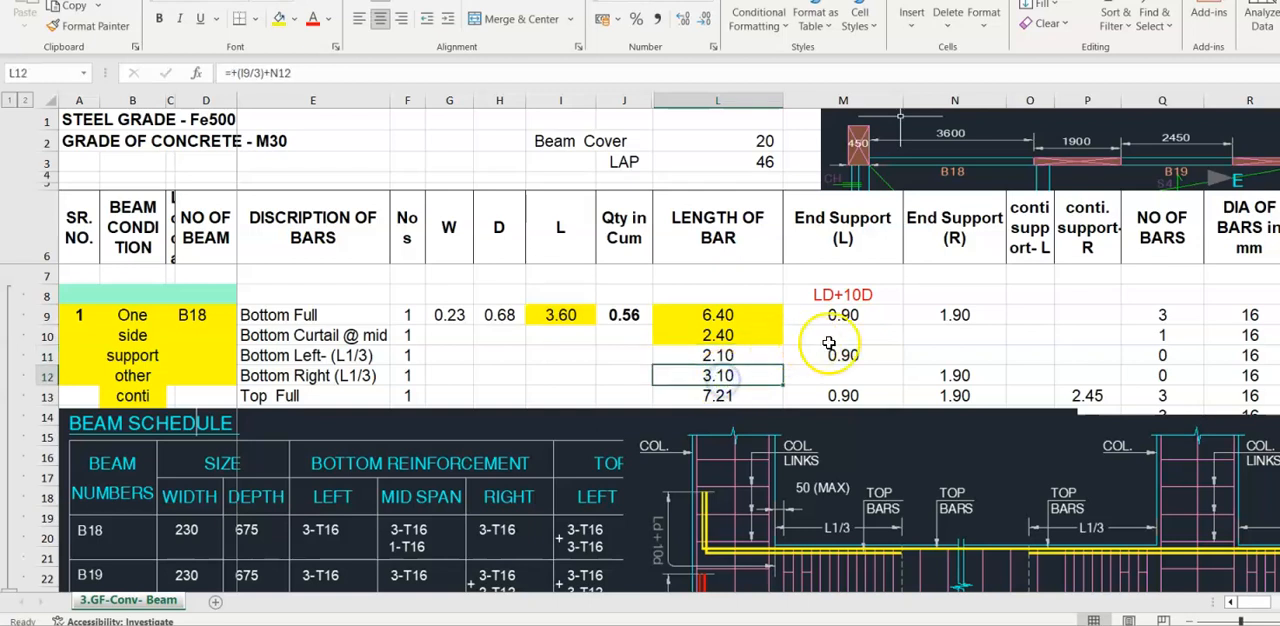
# - Check the Bottom Right (L1/3) formula in cell L12 against the beam drawings and highlight cells L11:L12 with a yellow fill
pyautogui.scroll(-2, 828, 403)
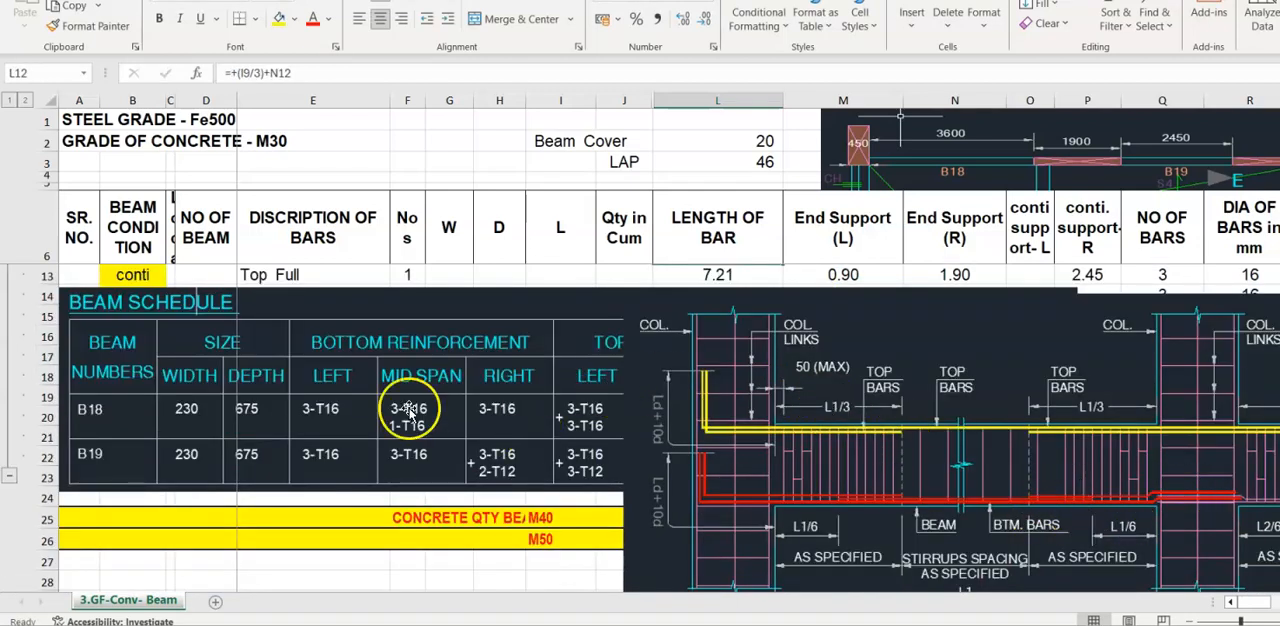
pyautogui.click(470, 415)
pyautogui.click(384, 418)
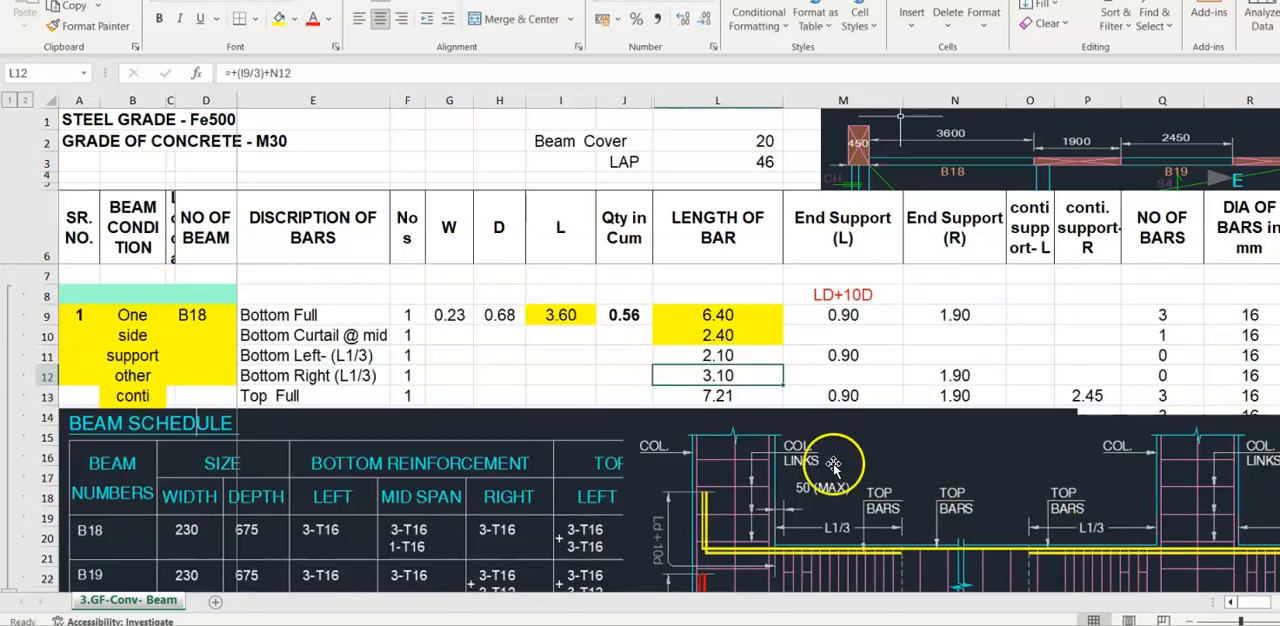
pyautogui.press('F2')
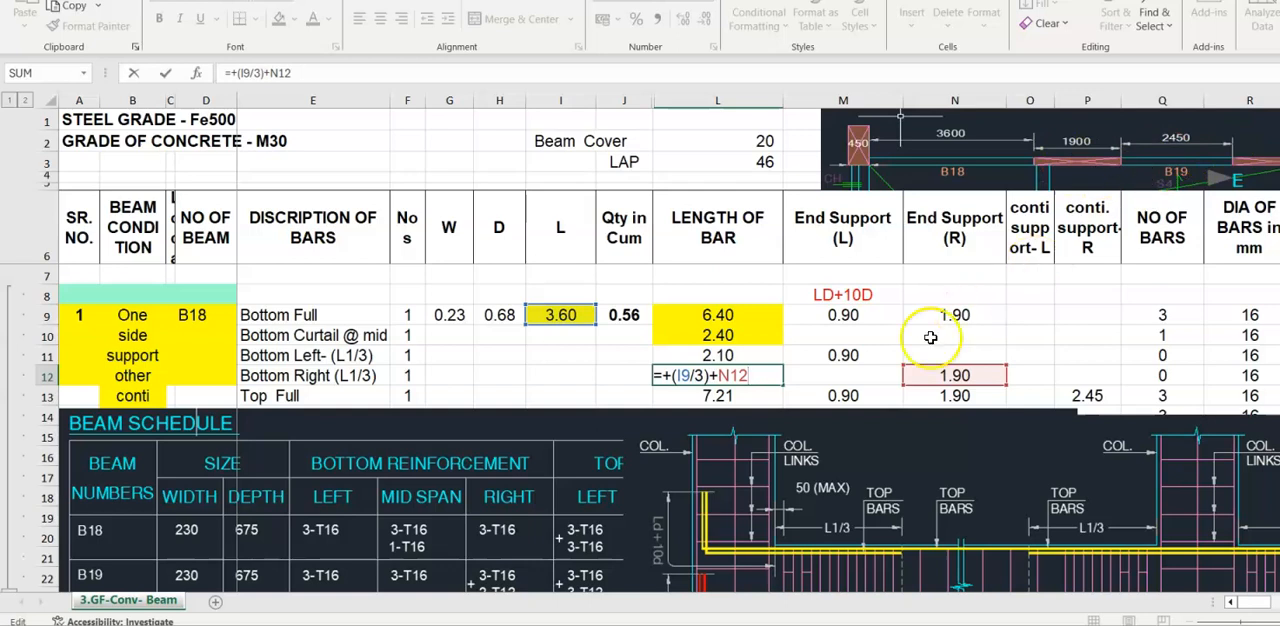
pyautogui.hotkey('ctrl', 'Return')
pyautogui.moveTo(717, 360); pyautogui.dragTo(717, 374)
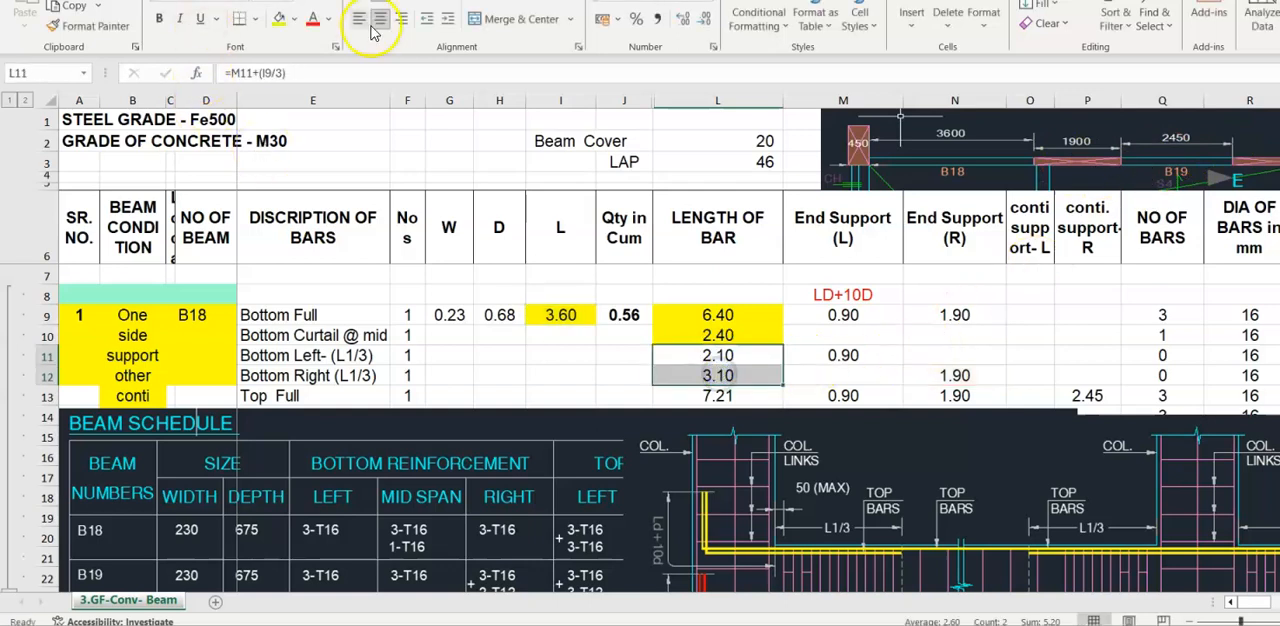
pyautogui.click(283, 21)
# - Check the number of bars for the Bottom Left and Bottom Right rows and the total weight formula in cell T12
pyautogui.click(1172, 355)
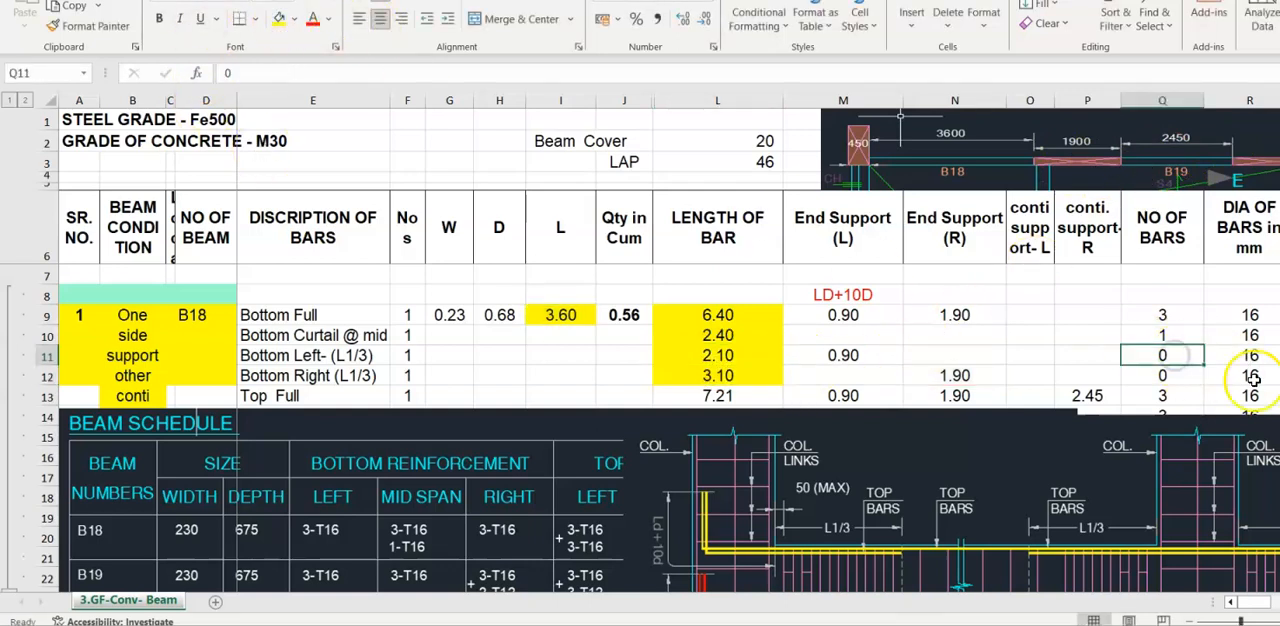
pyautogui.click(1162, 372)
pyautogui.press('Right')
pyautogui.press('Right')
pyautogui.press('Right')
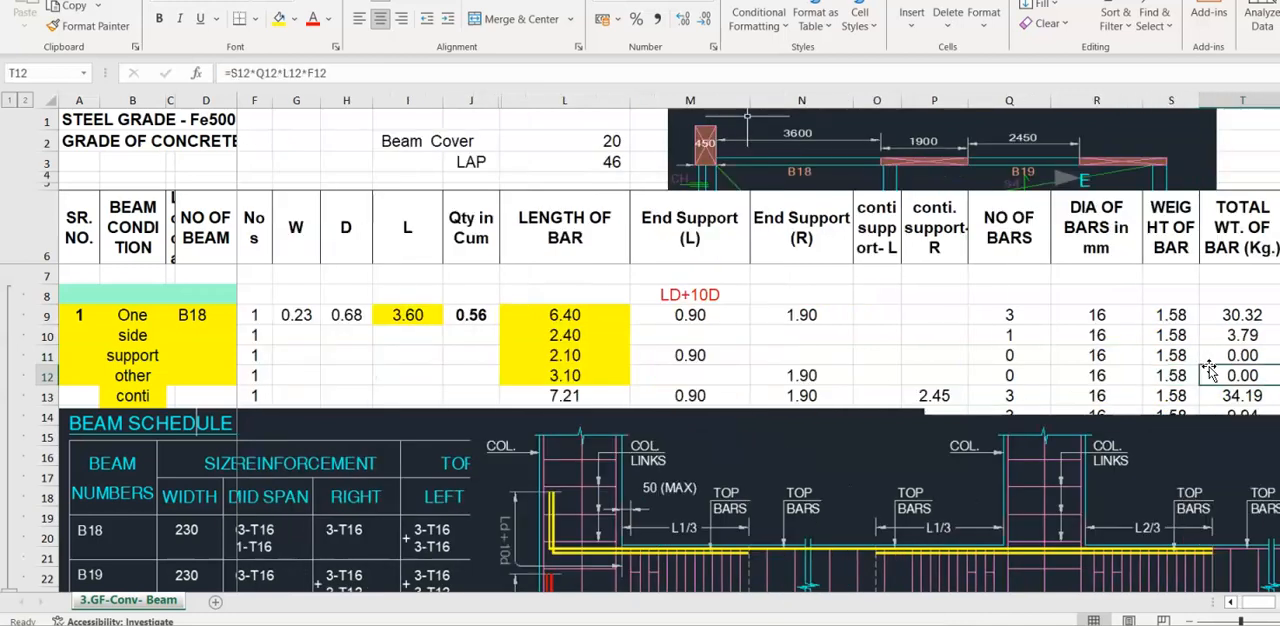
pyautogui.press('Left')
pyautogui.press('Left')
pyautogui.press('Left')
pyautogui.press('Left')
pyautogui.press('Left')
pyautogui.press('Left')
pyautogui.press('Left')
pyautogui.press('Left')
pyautogui.press('Left')
pyautogui.press('Left')
pyautogui.press('Left')
pyautogui.press('Left')
pyautogui.press('Left')
pyautogui.press('Left')
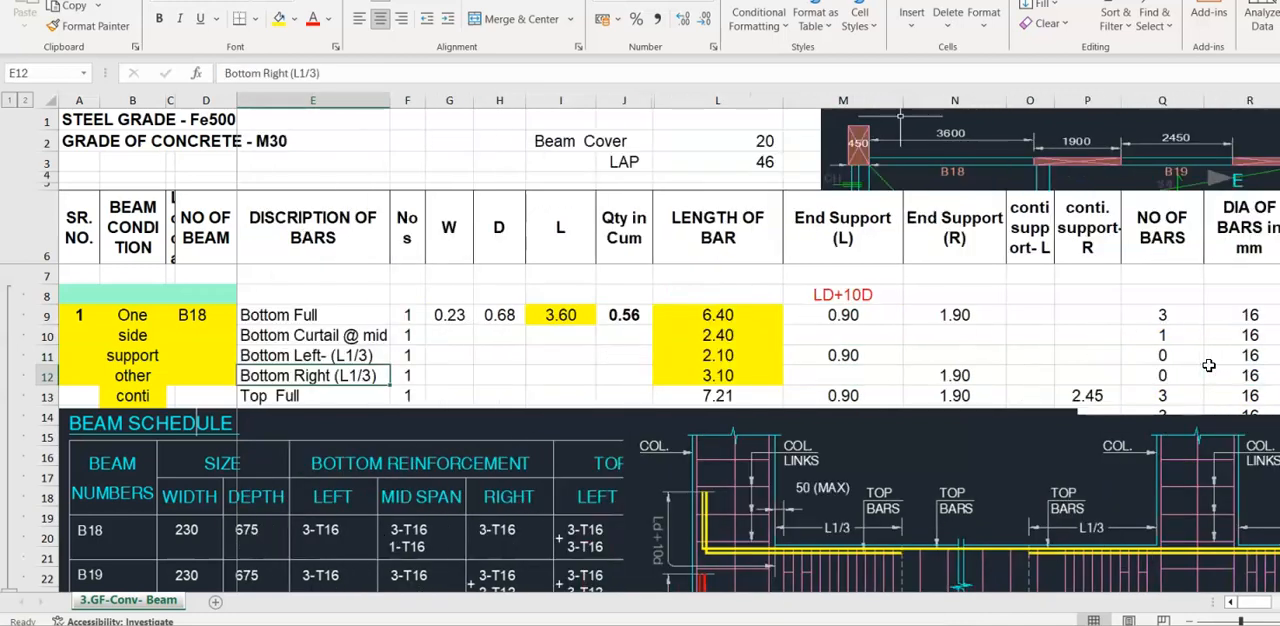
# - Shift the beam section picture slightly to the right, below the Top and Stirrups rows, to show more of the beam schedule
pyautogui.scroll(-1, 943, 320)
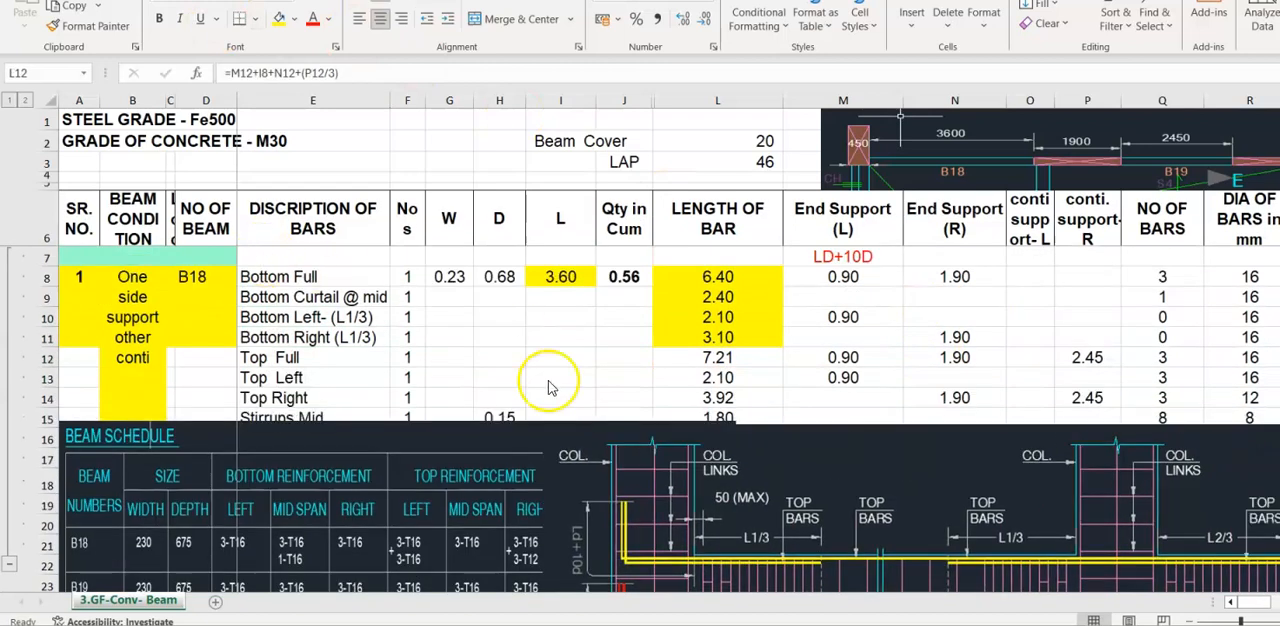
pyautogui.click(306, 357)
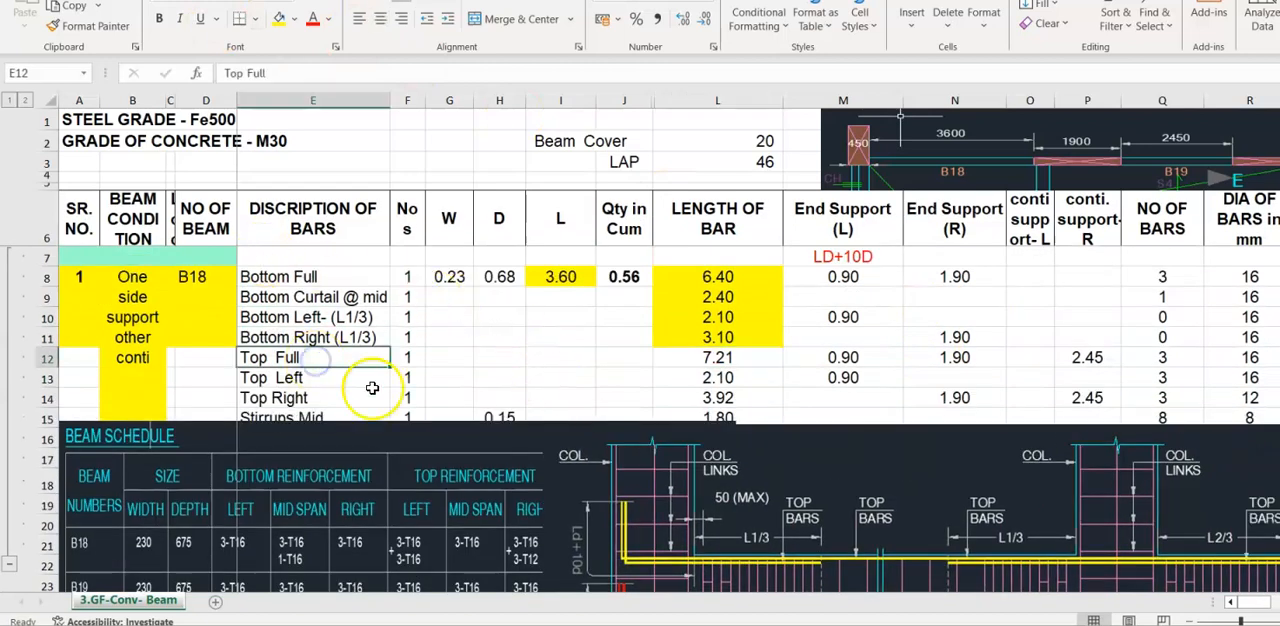
pyautogui.moveTo(704, 490); pyautogui.dragTo(750, 487)
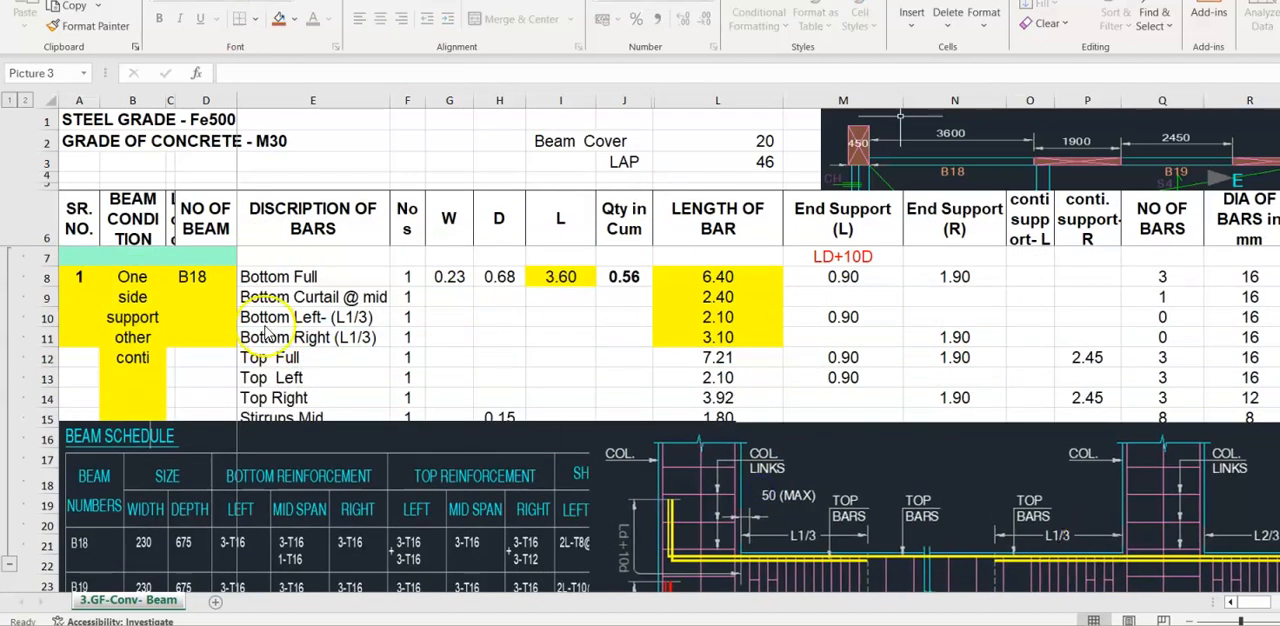
# - Inspect the Top Full length formula in cell L12 and check that row's number of bars and bar diameter
pyautogui.click(290, 358)
pyautogui.click(734, 358)
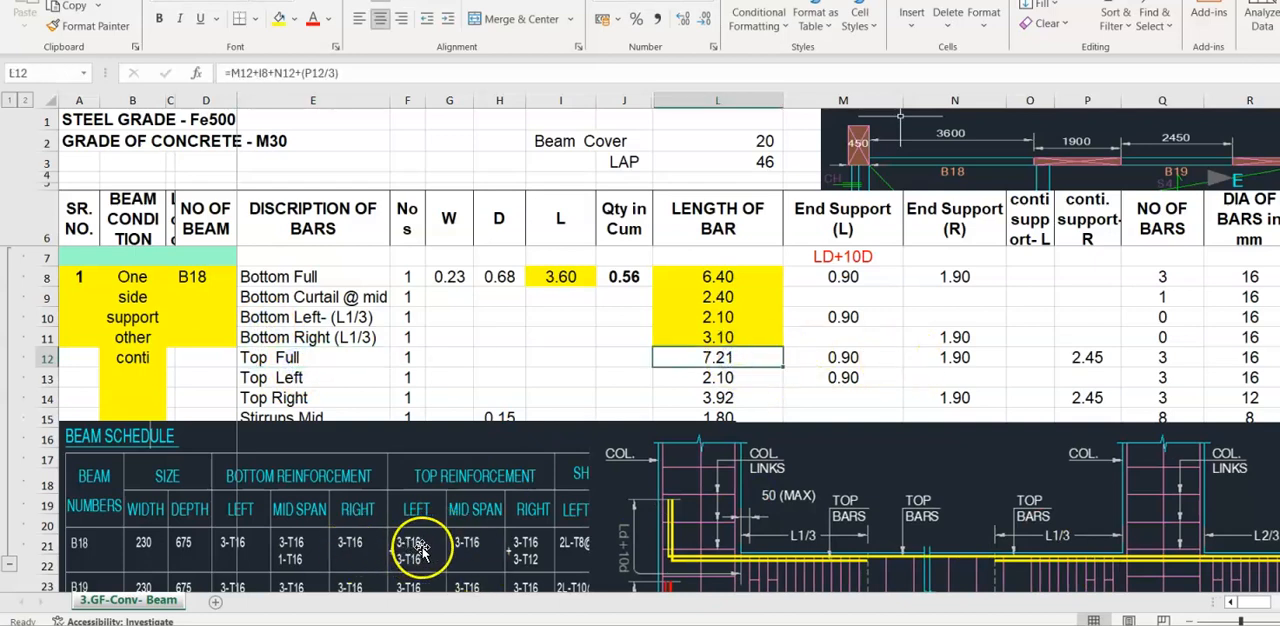
pyautogui.click(1160, 360)
pyautogui.click(1250, 358)
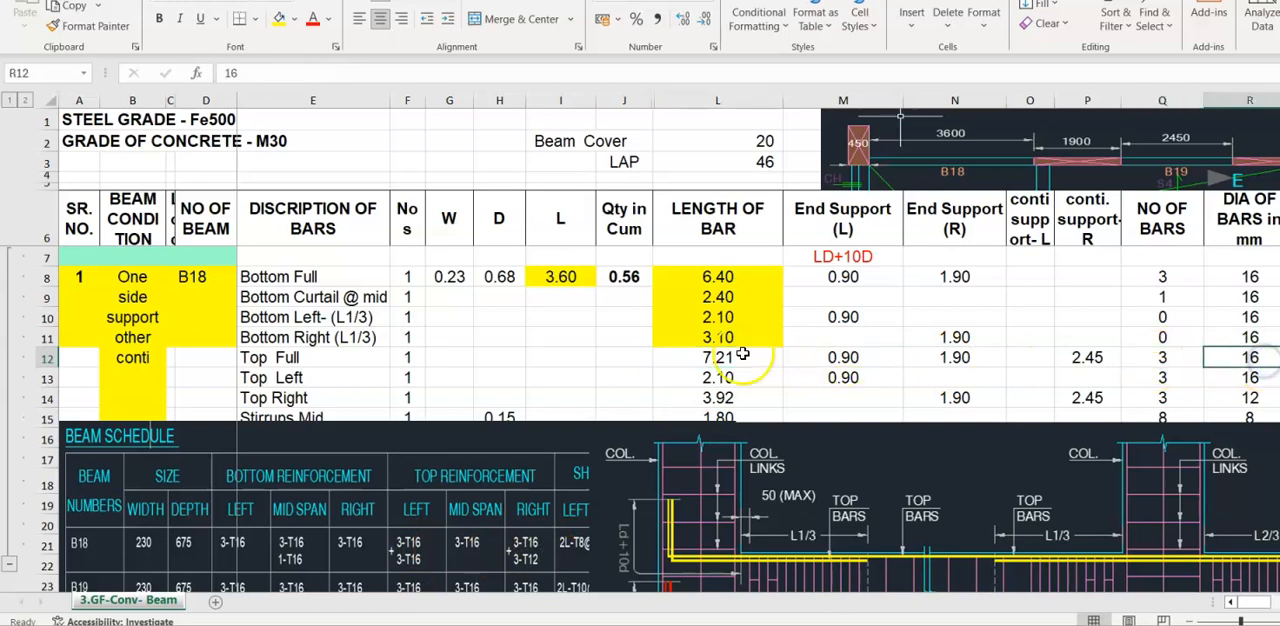
pyautogui.click(742, 354)
# - Inspect the Top Full row's End Support (L) formula in cell M12 against the Ld+10d anchorage in the beam section picture
pyautogui.click(878, 357)
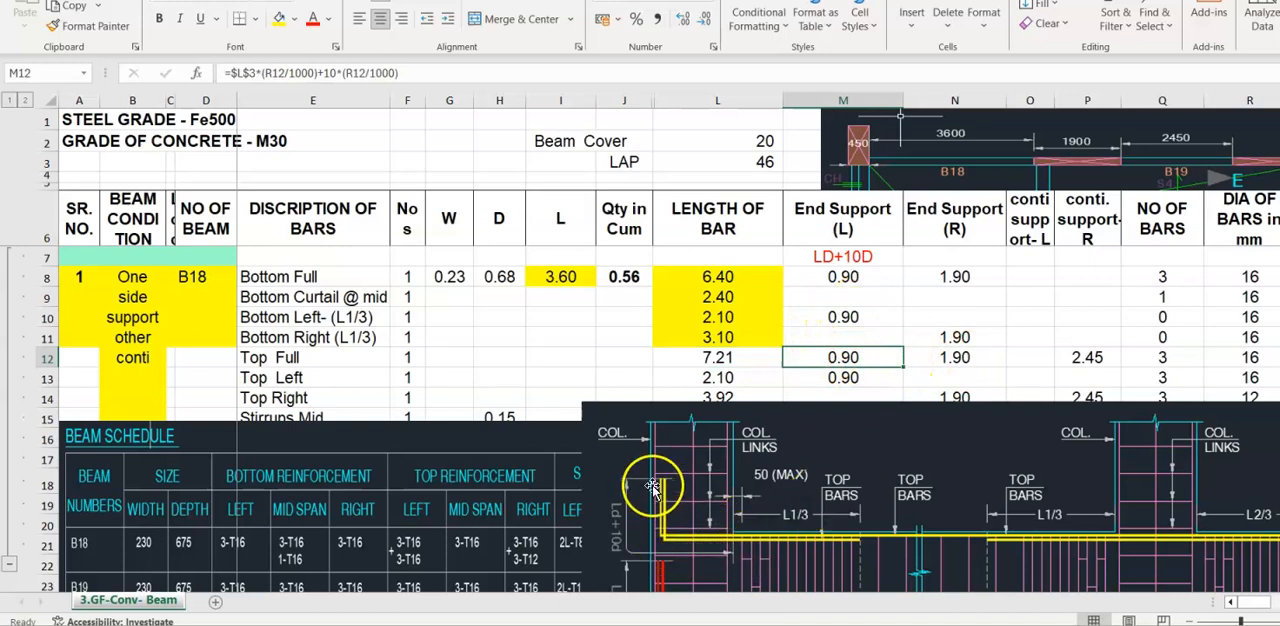
pyautogui.doubleClick(845, 358)
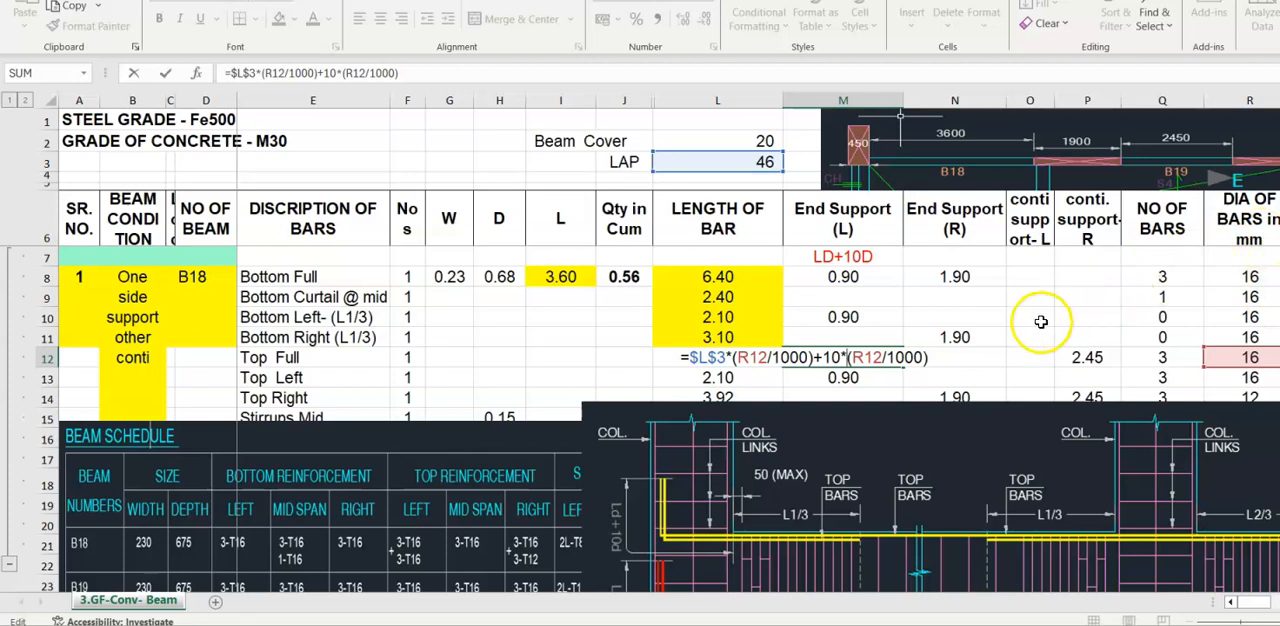
pyautogui.press('Return')
# - Inspect the Top Full row's End Support (R) formula in cell N12 and its right continuous support length in cell P12
pyautogui.click(965, 357)
pyautogui.press('F2')
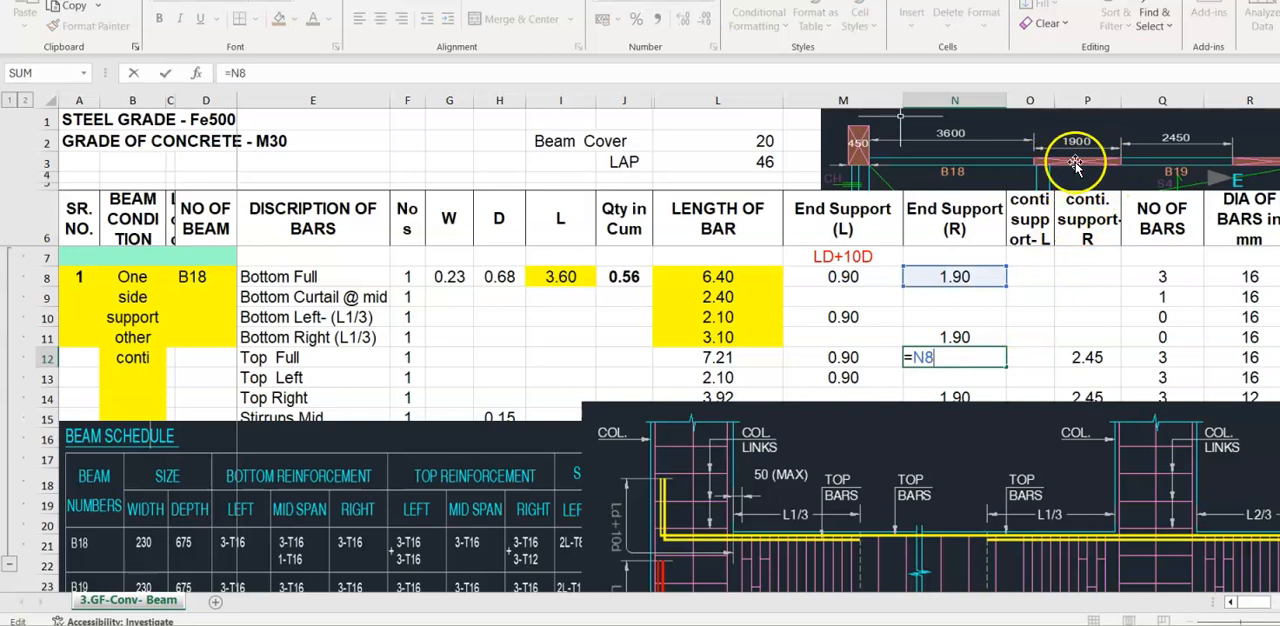
pyautogui.click(1085, 357)
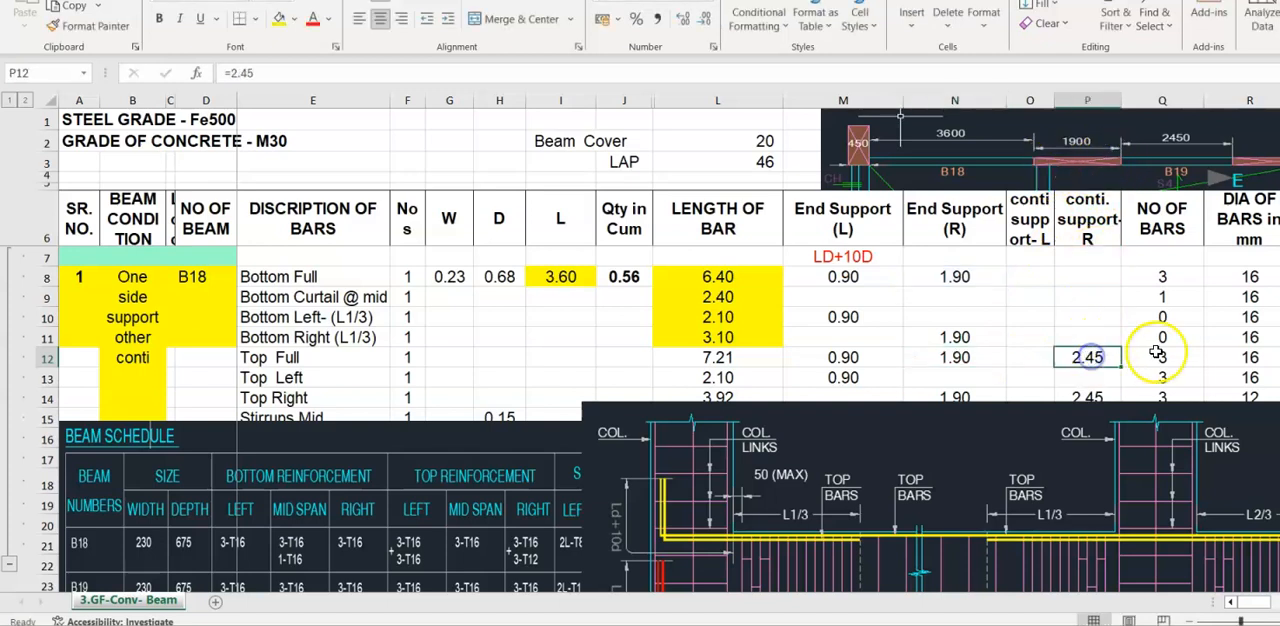
# - Check the Top Full row's continuous support in P12 and length formula in L12 against the L2/3 extension in the beam section picture
pyautogui.press('F2')
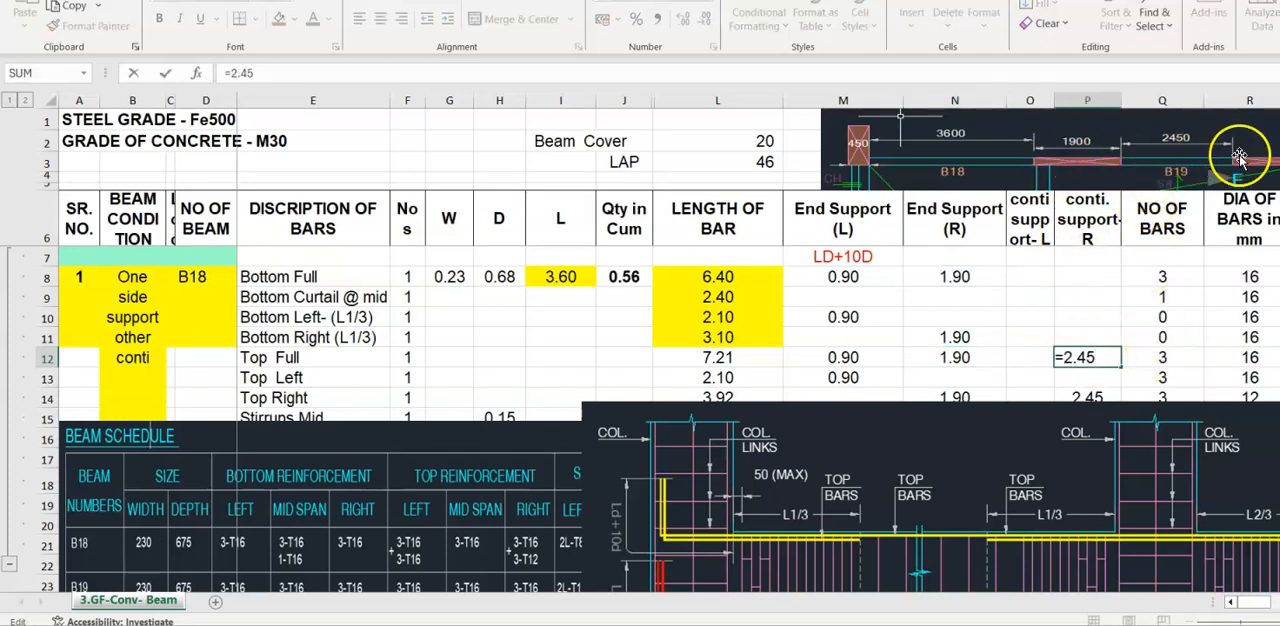
pyautogui.press('Return')
pyautogui.click(730, 357)
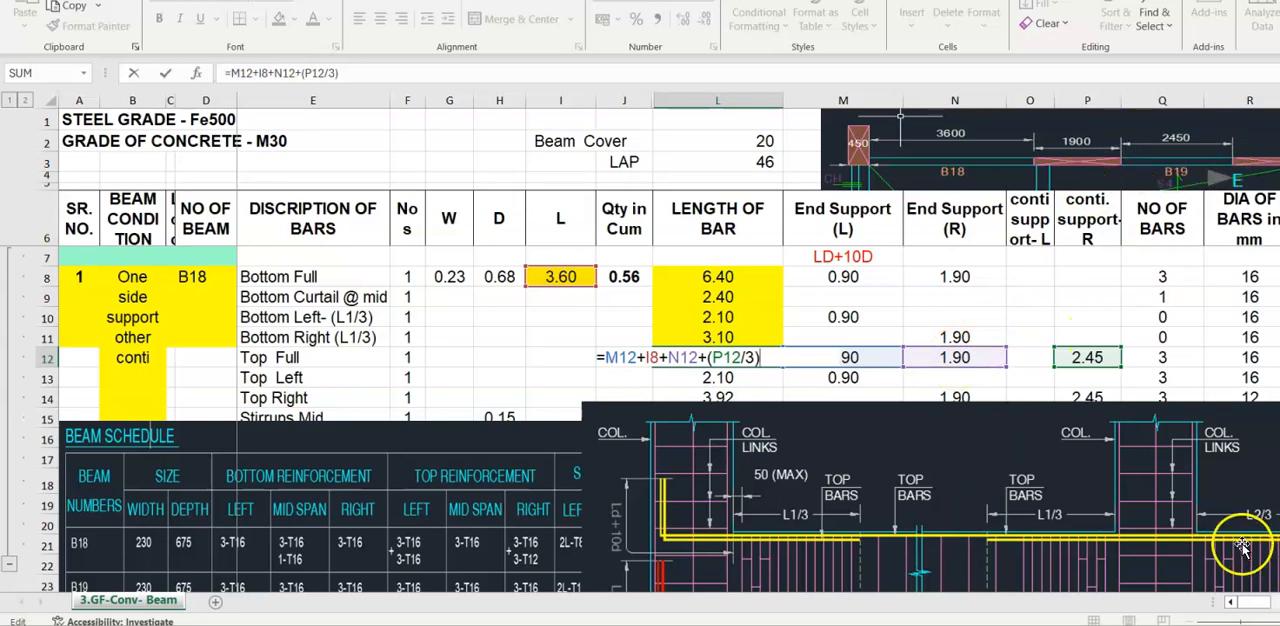
pyautogui.click(1132, 530)
pyautogui.moveTo(1132, 530); pyautogui.dragTo(986, 507)
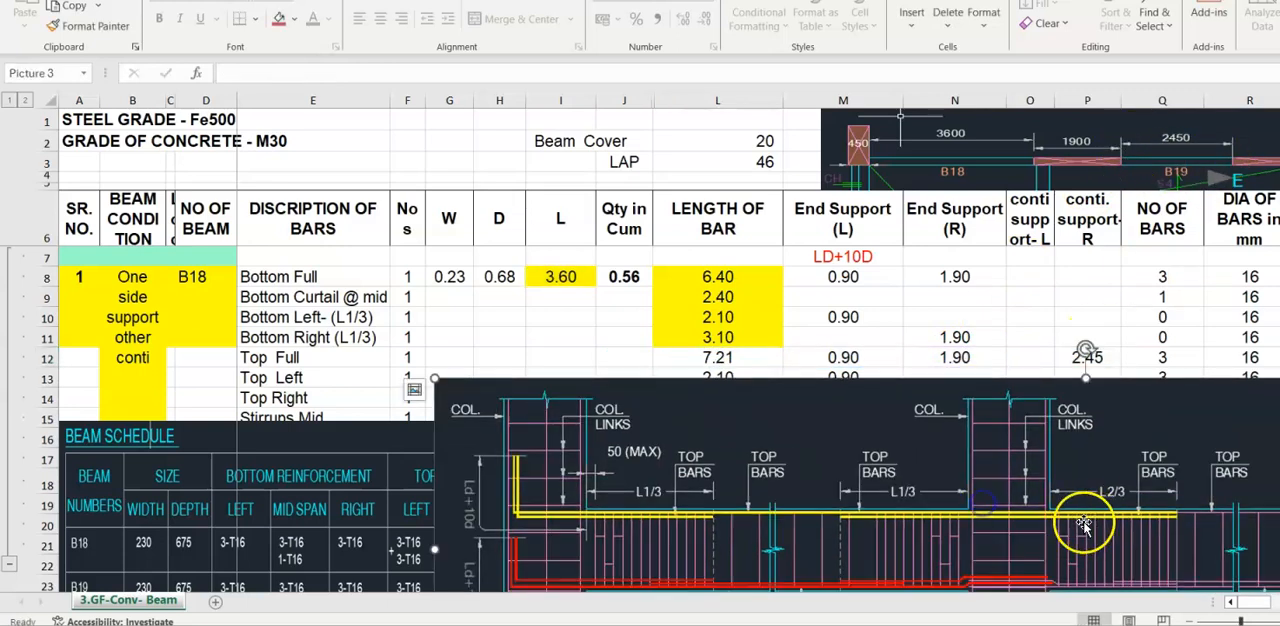
pyautogui.doubleClick(724, 358)
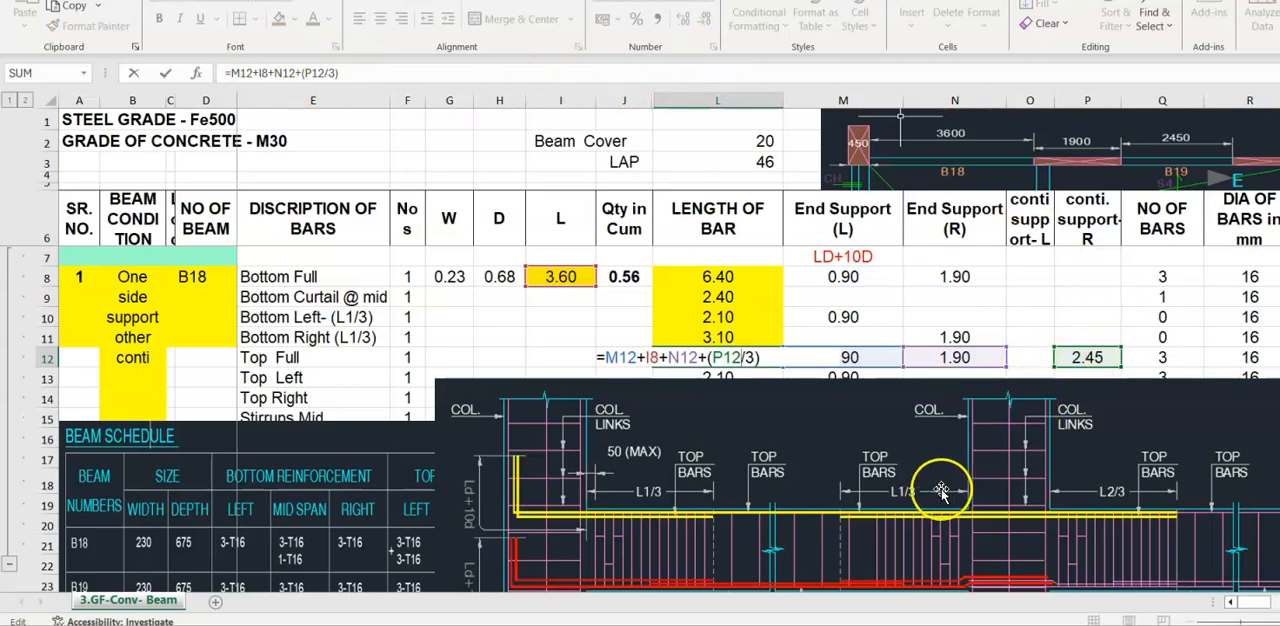
pyautogui.moveTo(958, 475); pyautogui.dragTo(1076, 511)
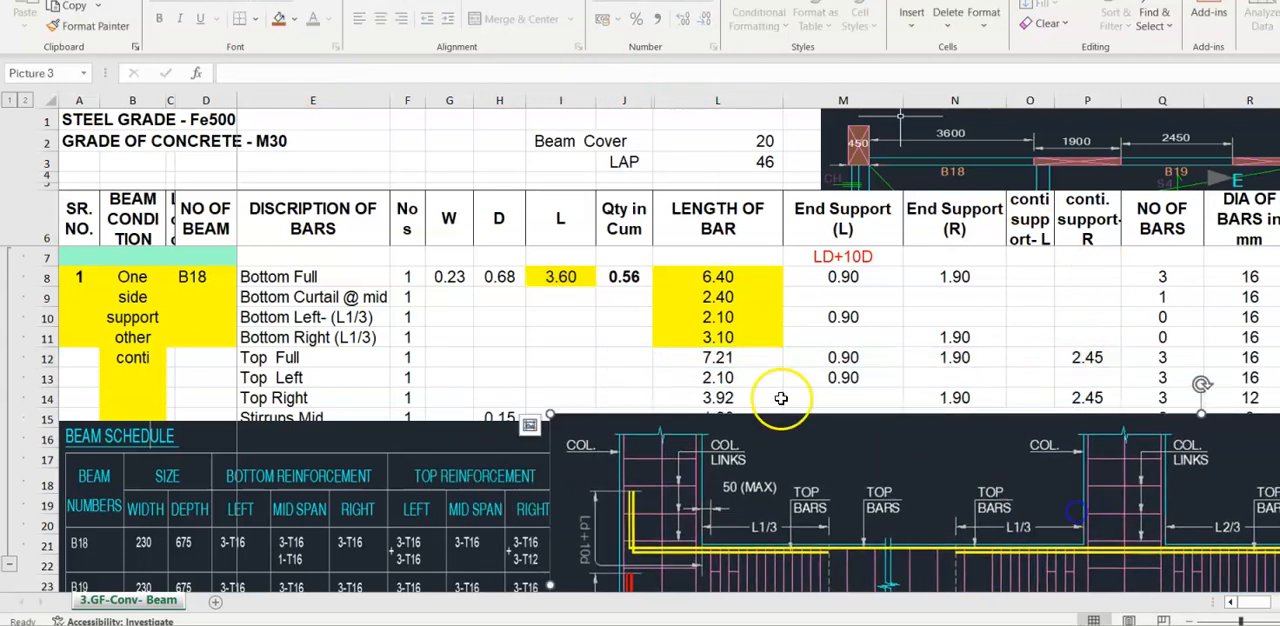
# - Check the Top Full row's number of bars and bar diameter, and highlight its length cell L12 in yellow
pyautogui.click(710, 355)
pyautogui.click(1170, 358)
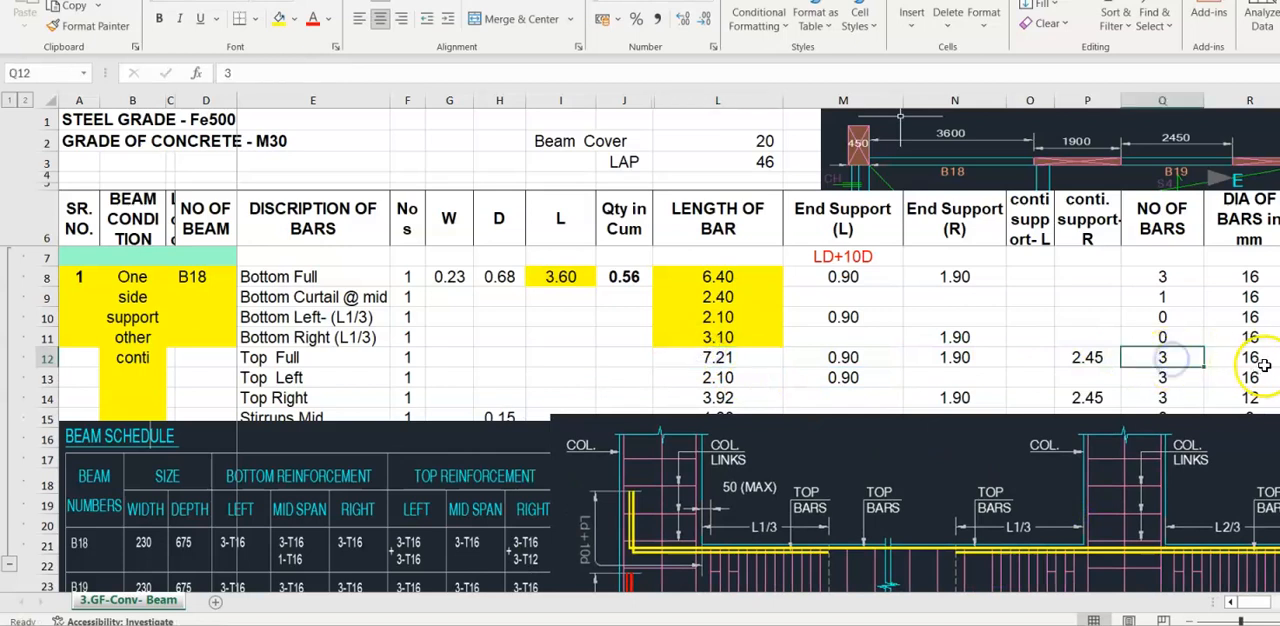
pyautogui.click(1258, 358)
pyautogui.click(718, 358)
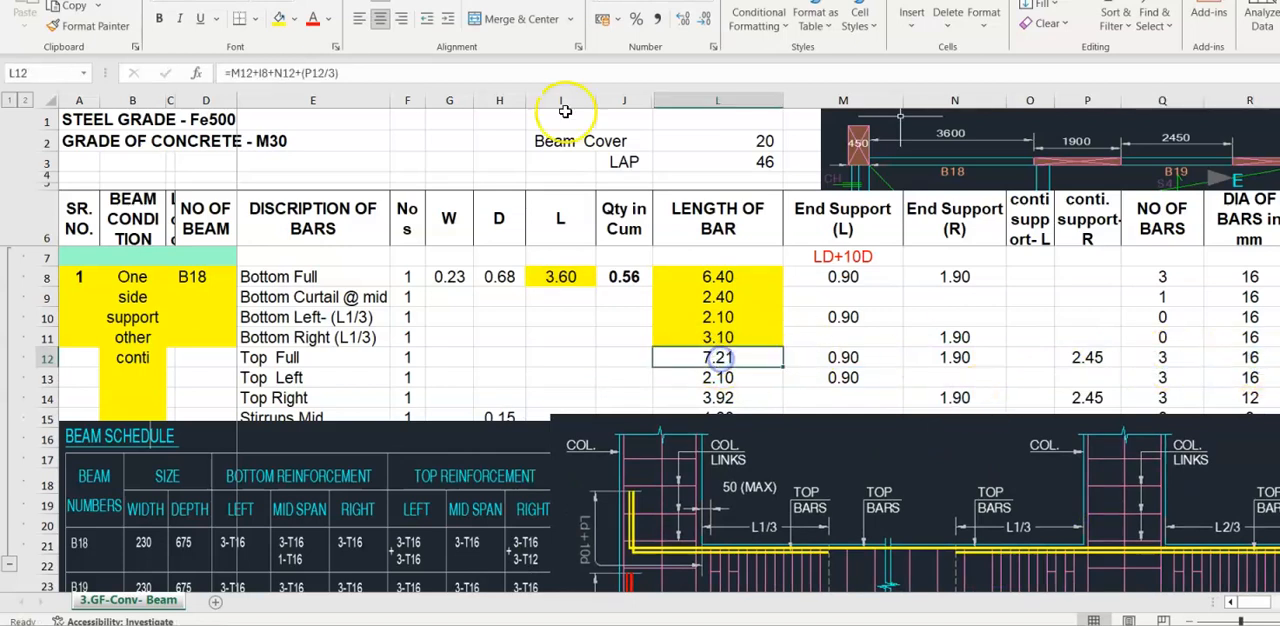
pyautogui.click(281, 22)
# - Inspect the Top Left length formula in L13 and its End Support (L) formula in M13
pyautogui.scroll(-1, 746, 355)
pyautogui.click(746, 355)
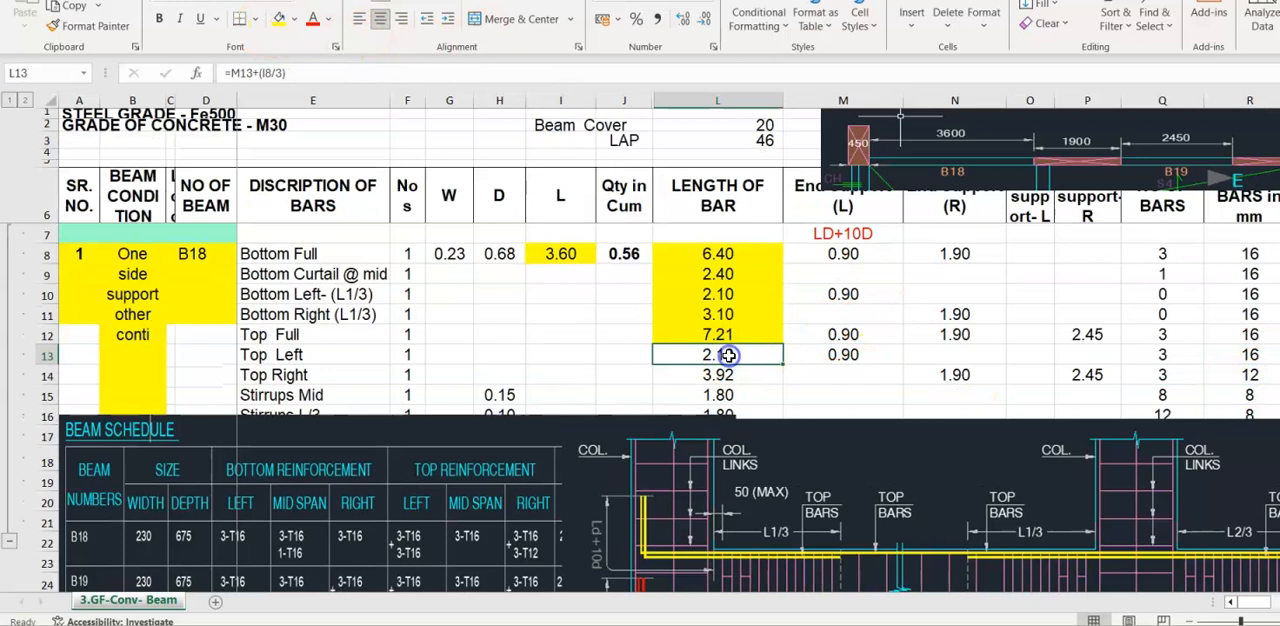
pyautogui.doubleClick(729, 355)
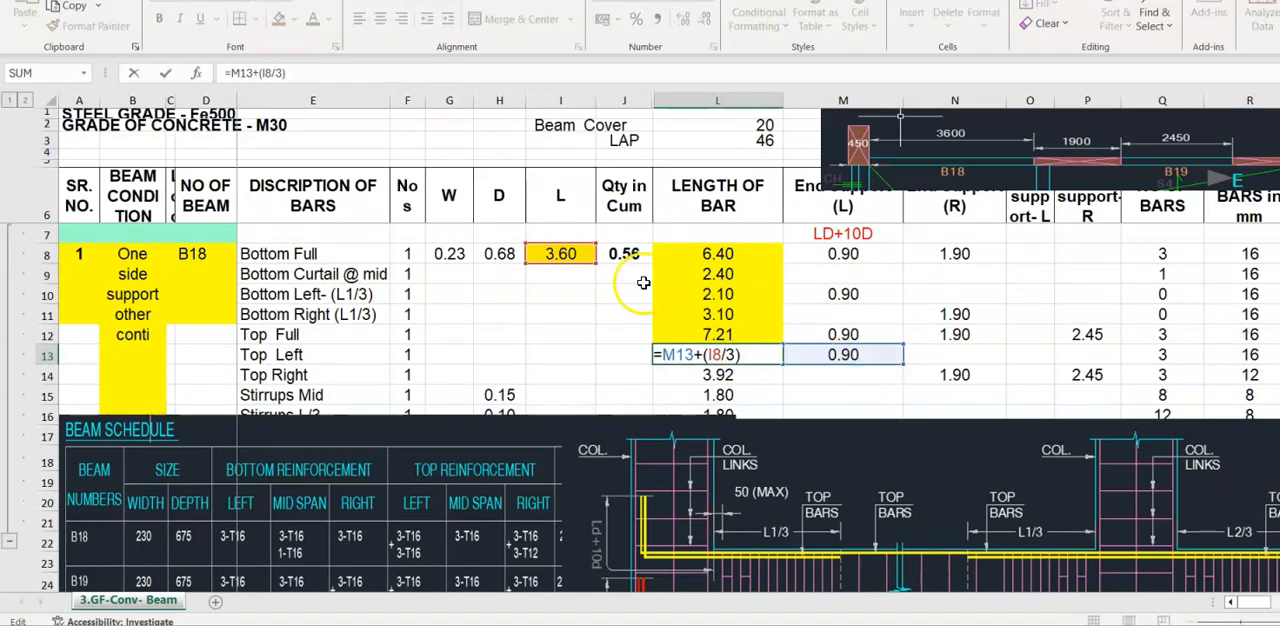
pyautogui.click(860, 356)
pyautogui.doubleClick(862, 356)
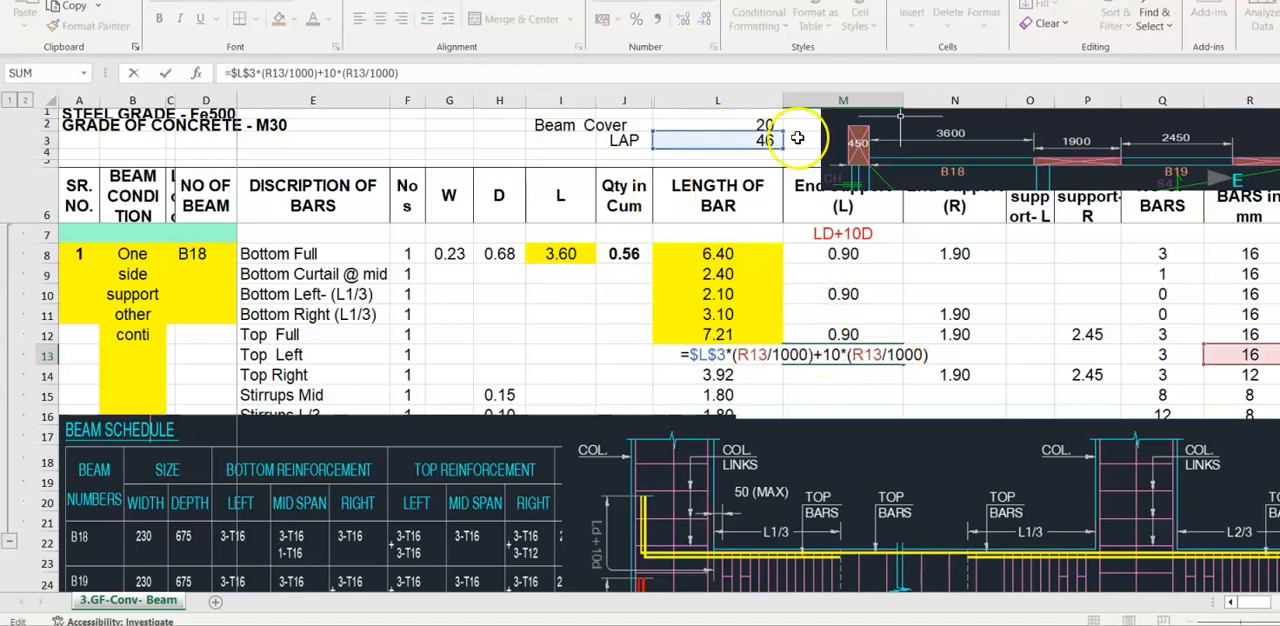
# - Recheck the Top Left length formula against the L1/3 zone in the beam section picture and highlight cell L13 in yellow
pyautogui.doubleClick(700, 355)
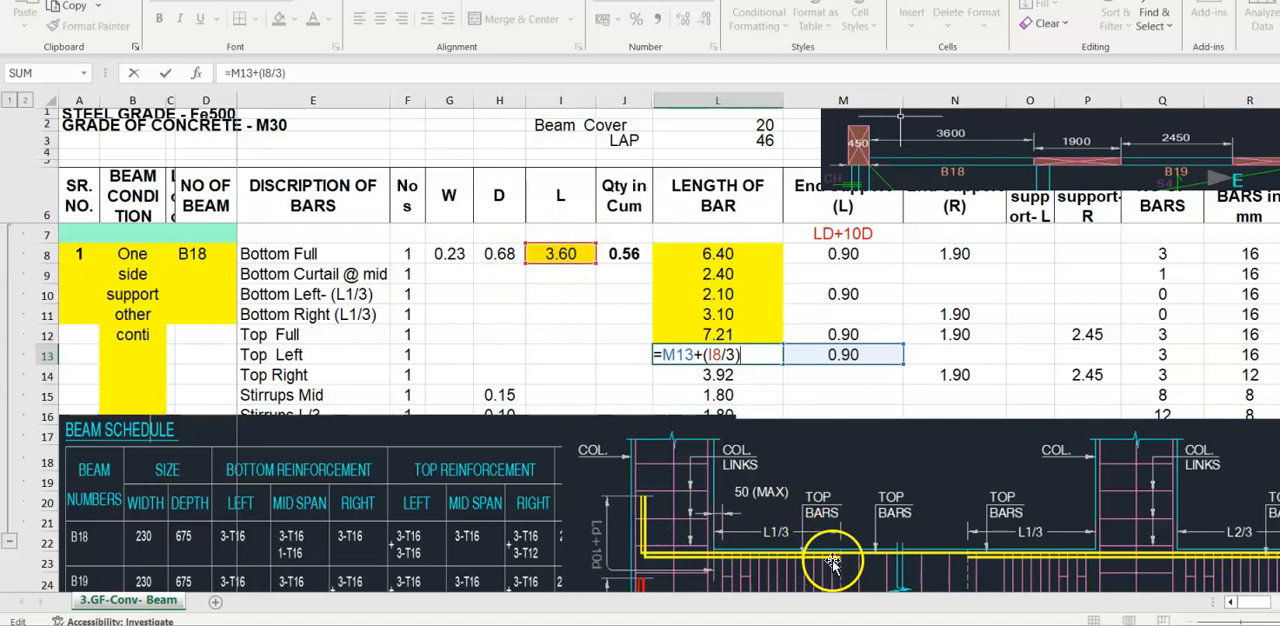
pyautogui.hotkey('ctrl', 'Return')
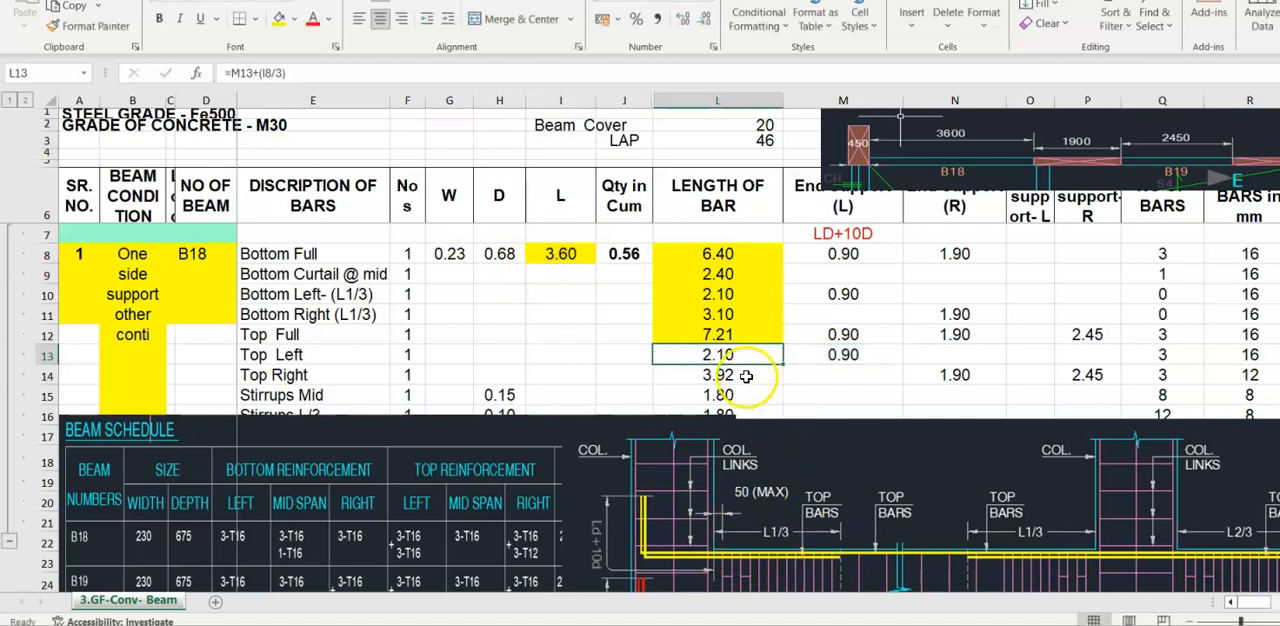
pyautogui.click(278, 20)
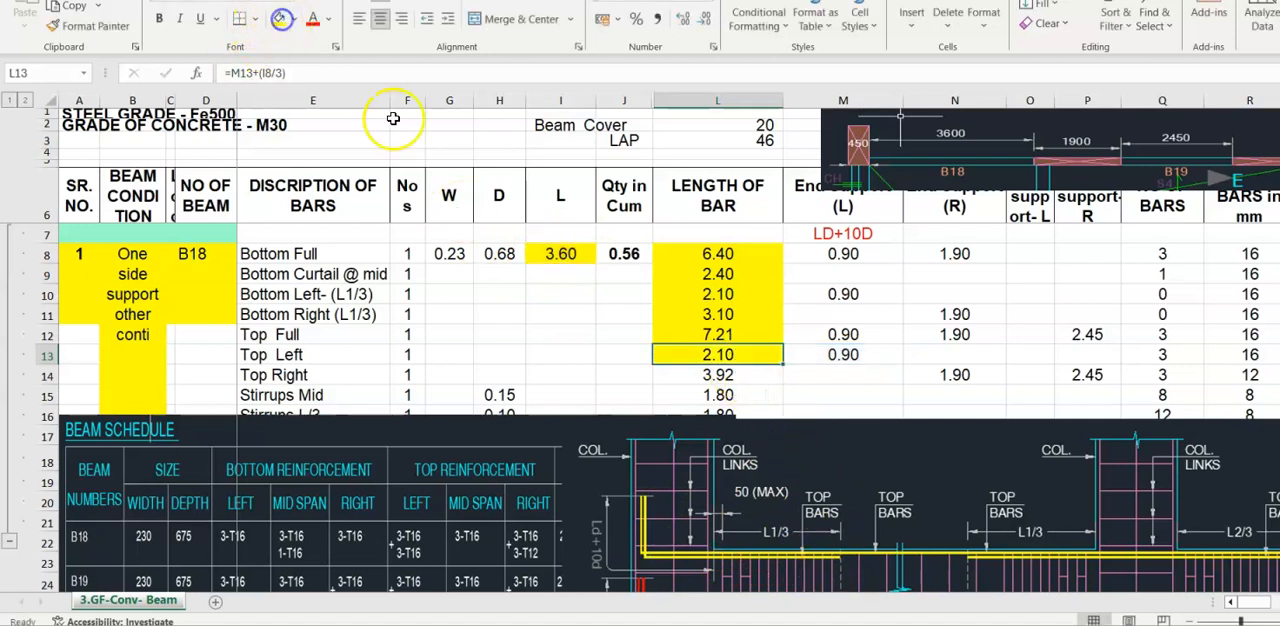
# - Inspect the Top Right length formula in L14, shifting the beam section picture aside to reveal the L2/3 zone beyond the right support
pyautogui.click(718, 377)
pyautogui.press('F2')
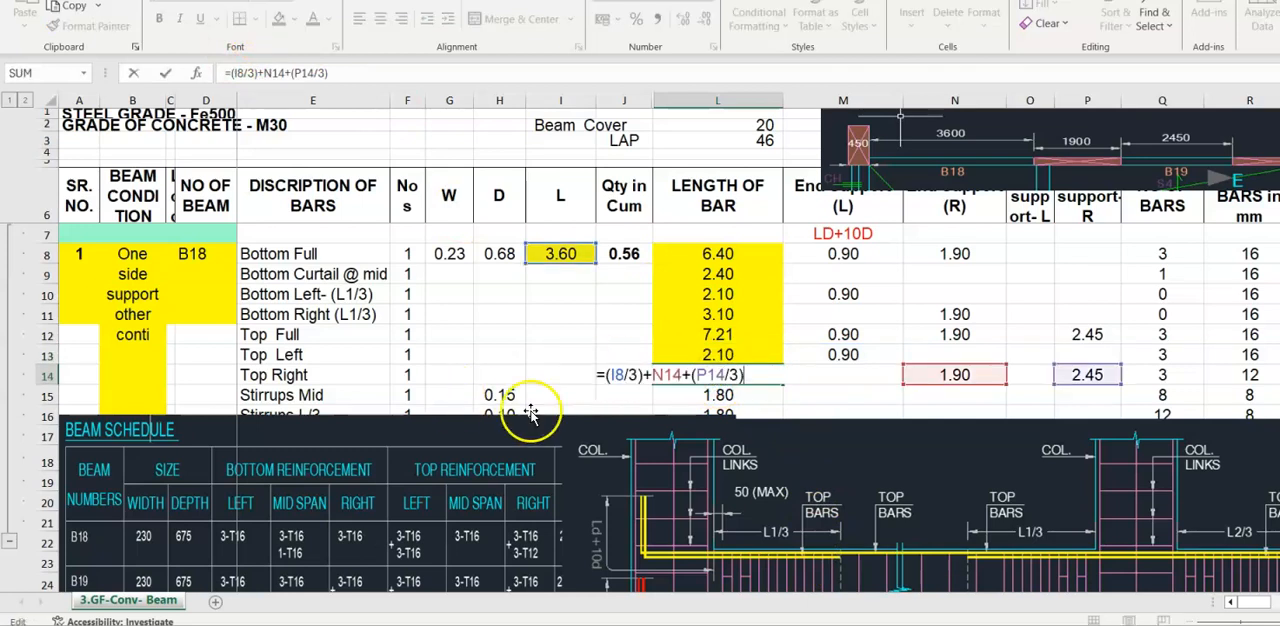
pyautogui.click(915, 493)
pyautogui.moveTo(935, 495)
pyautogui.mouseDown()
pyautogui.moveTo(755, 474)
pyautogui.moveTo(785, 491)
pyautogui.mouseUp()
pyautogui.click(710, 375)
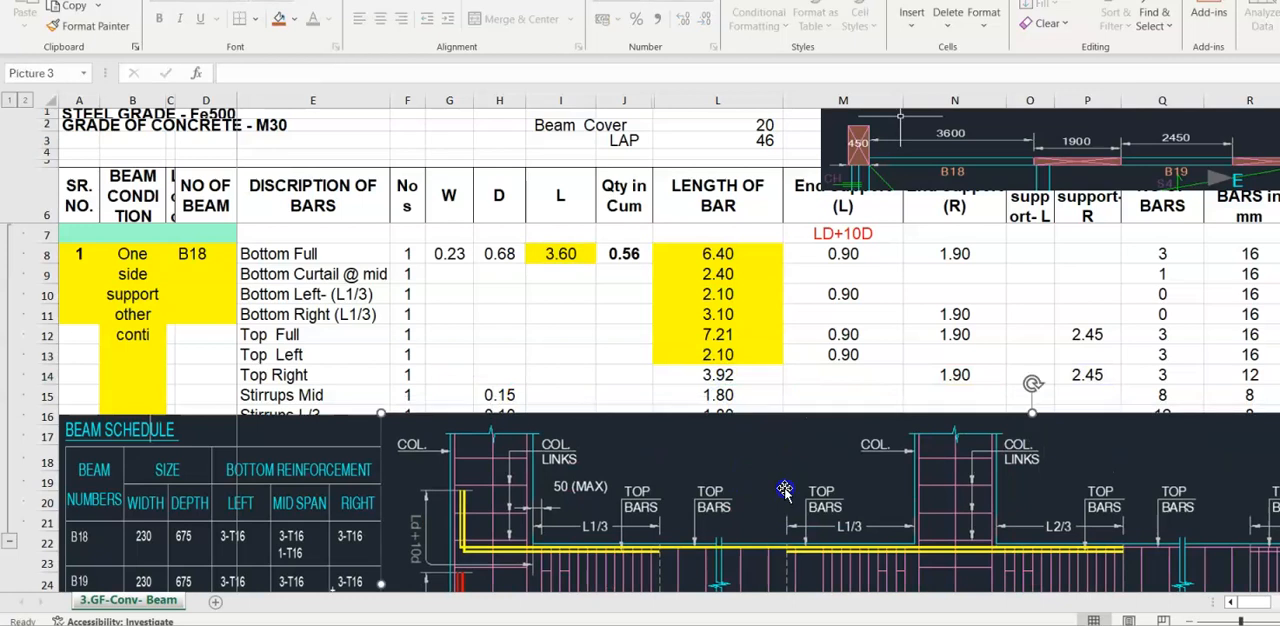
pyautogui.doubleClick(706, 377)
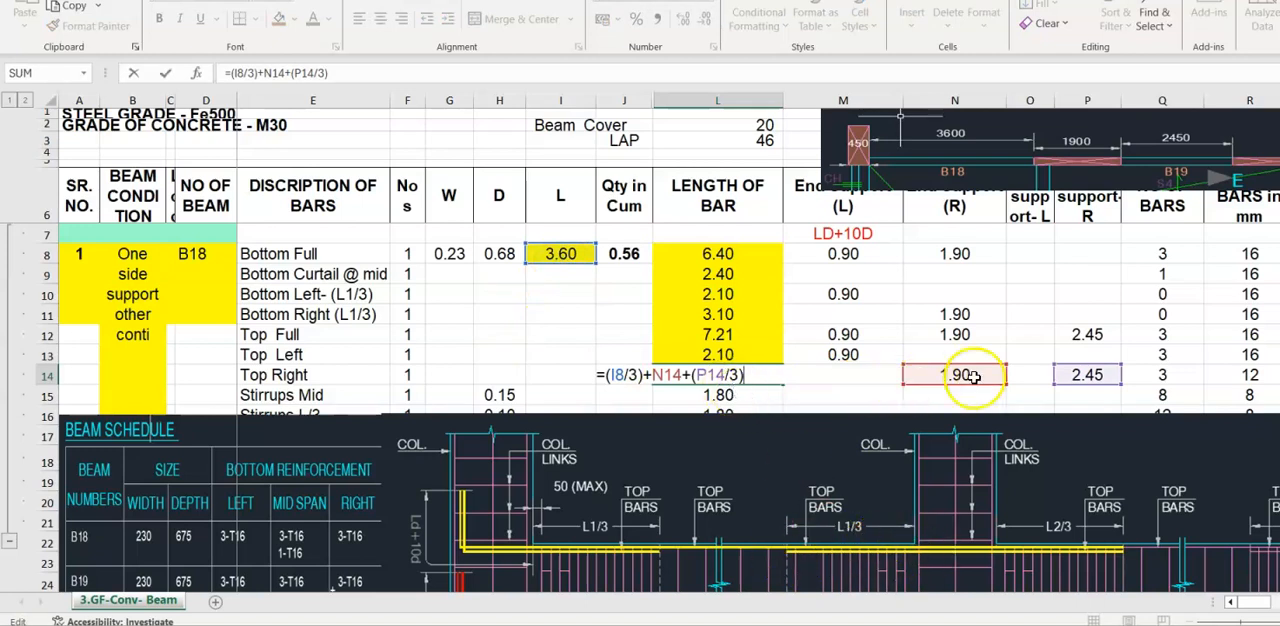
# - Reposition the B18–B19 beam plan picture and reduce its height so it clears the column headers
pyautogui.moveTo(968, 130)
pyautogui.mouseDown()
pyautogui.moveTo(1054, 163)
pyautogui.moveTo(940, 103)
pyautogui.moveTo(935, 140)
pyautogui.mouseUp()
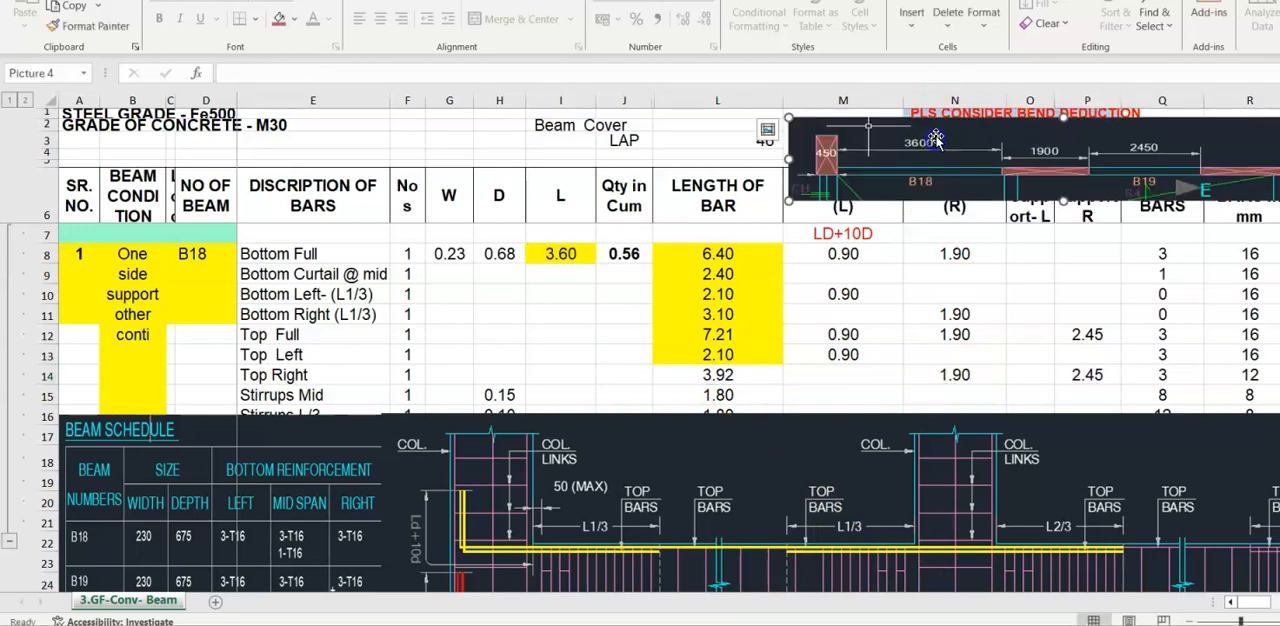
pyautogui.moveTo(1081, 203); pyautogui.dragTo(1048, 163)
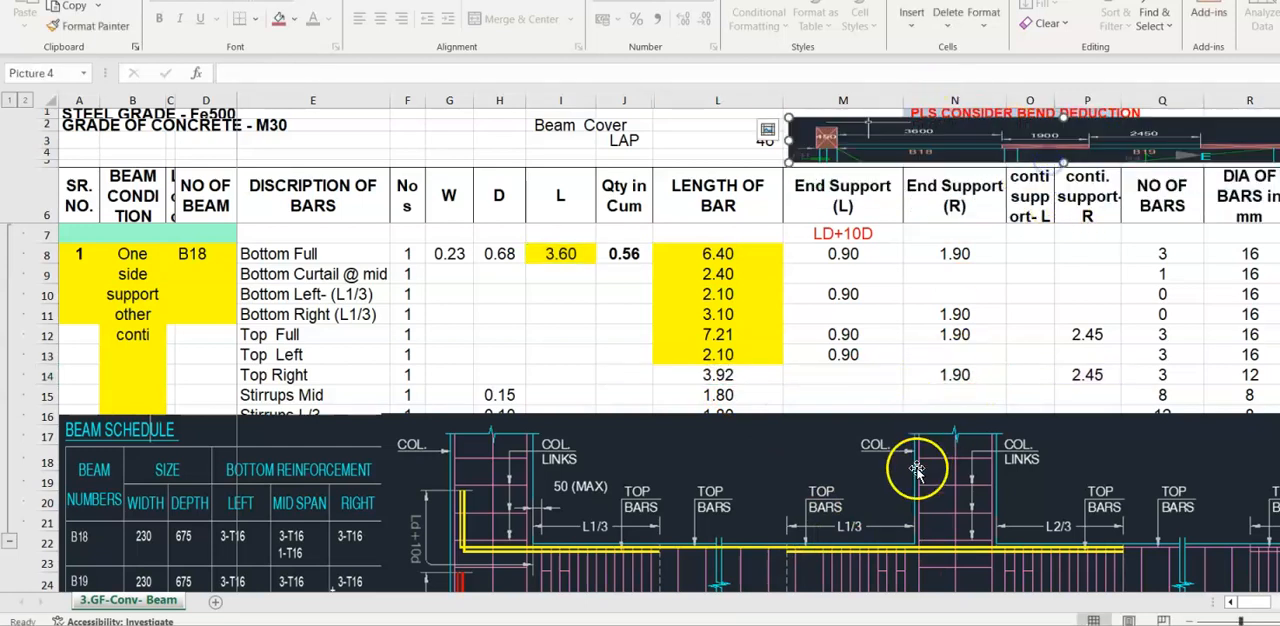
# - Recheck the Top Right length formula and highlight cell L14 in yellow
pyautogui.doubleClick(720, 376)
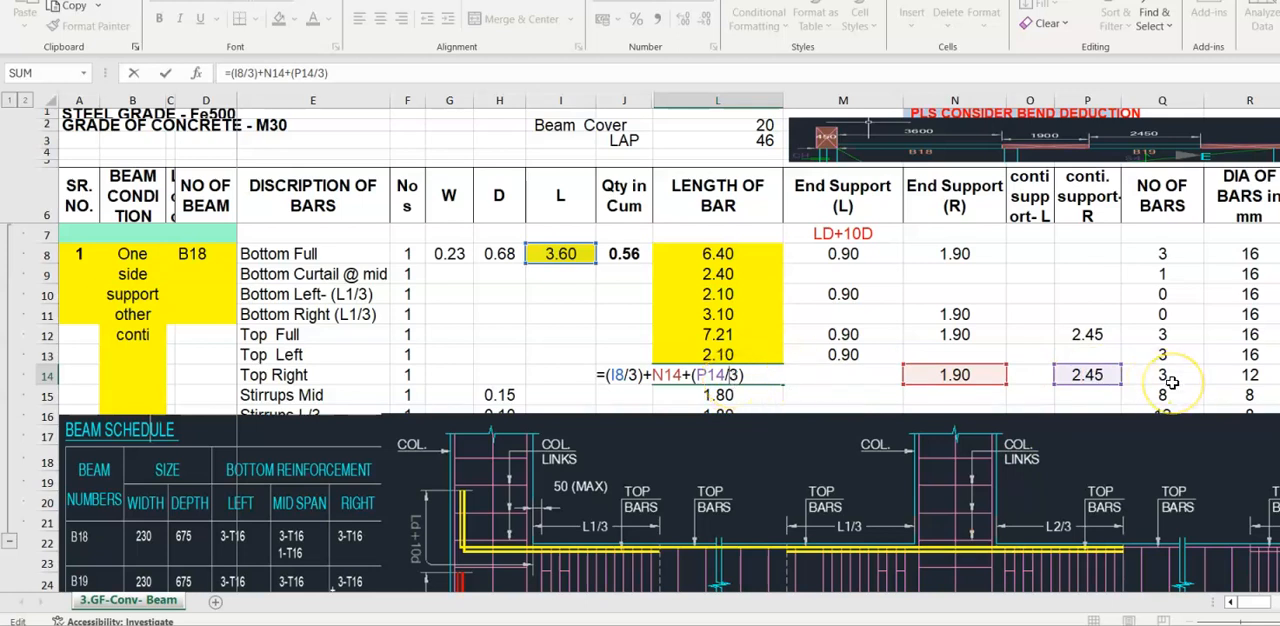
pyautogui.hotkey('ctrl', 'Return')
pyautogui.click(280, 27)
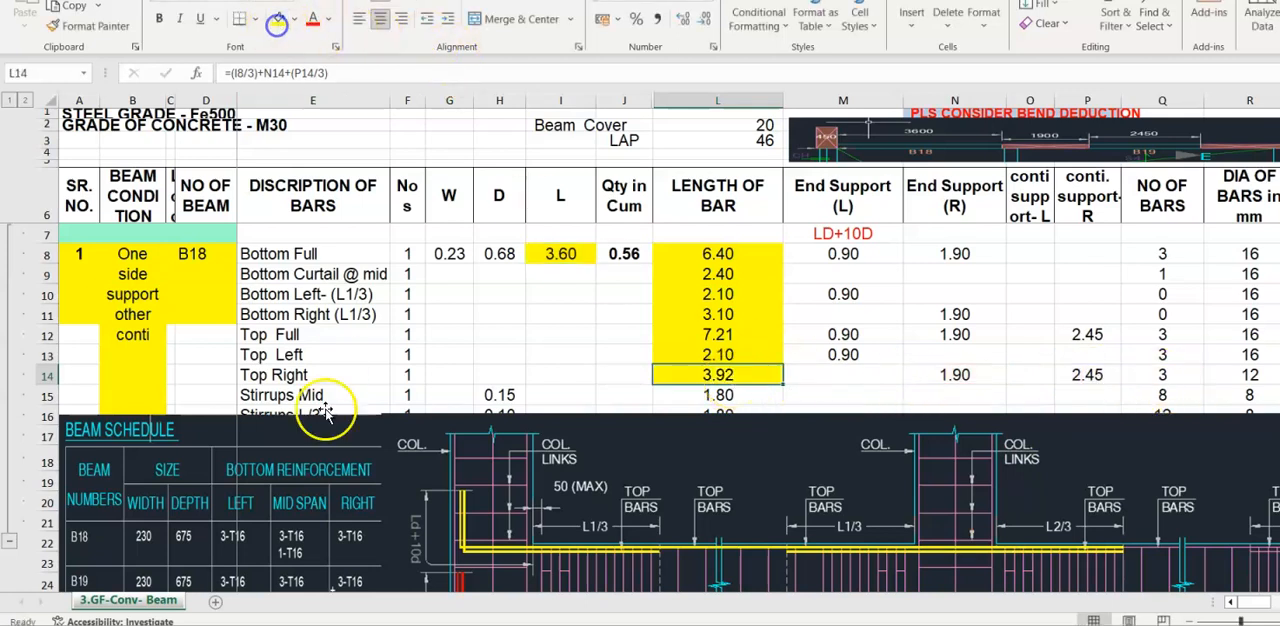
# - Move the beam section picture off the beam schedule and check the Top Right row's number of bars and bar diameter
pyautogui.moveTo(729, 530)
pyautogui.mouseDown()
pyautogui.moveTo(1186, 508)
pyautogui.moveTo(1120, 521)
pyautogui.moveTo(1116, 543)
pyautogui.mouseUp()
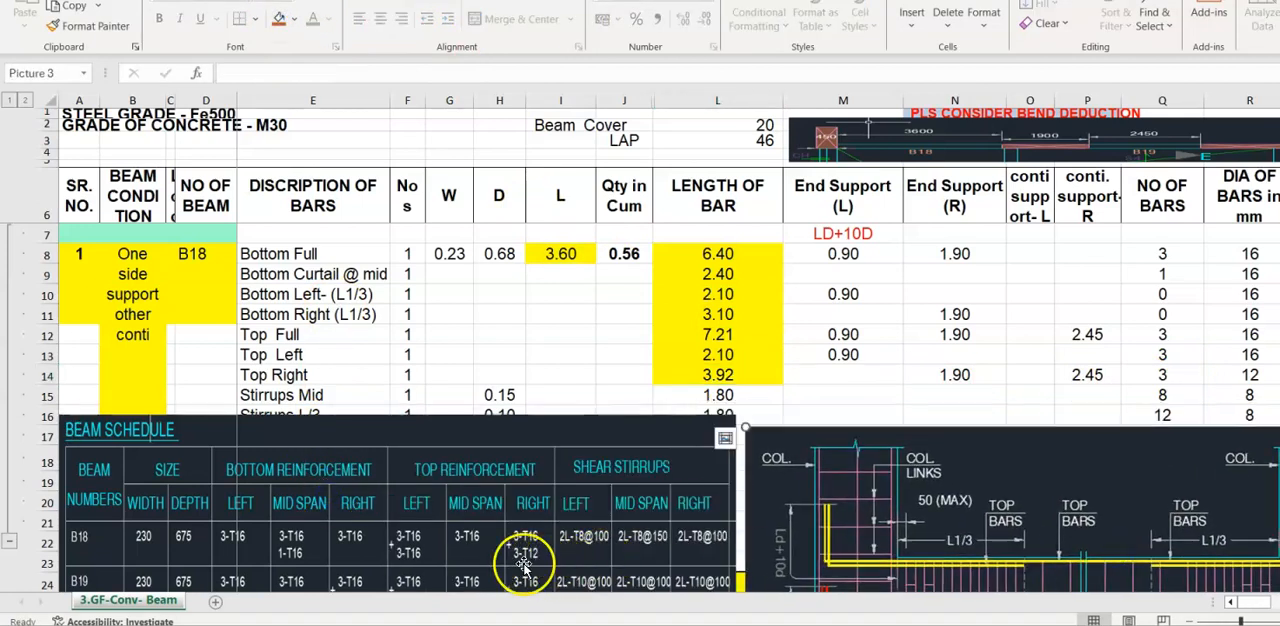
pyautogui.click(703, 378)
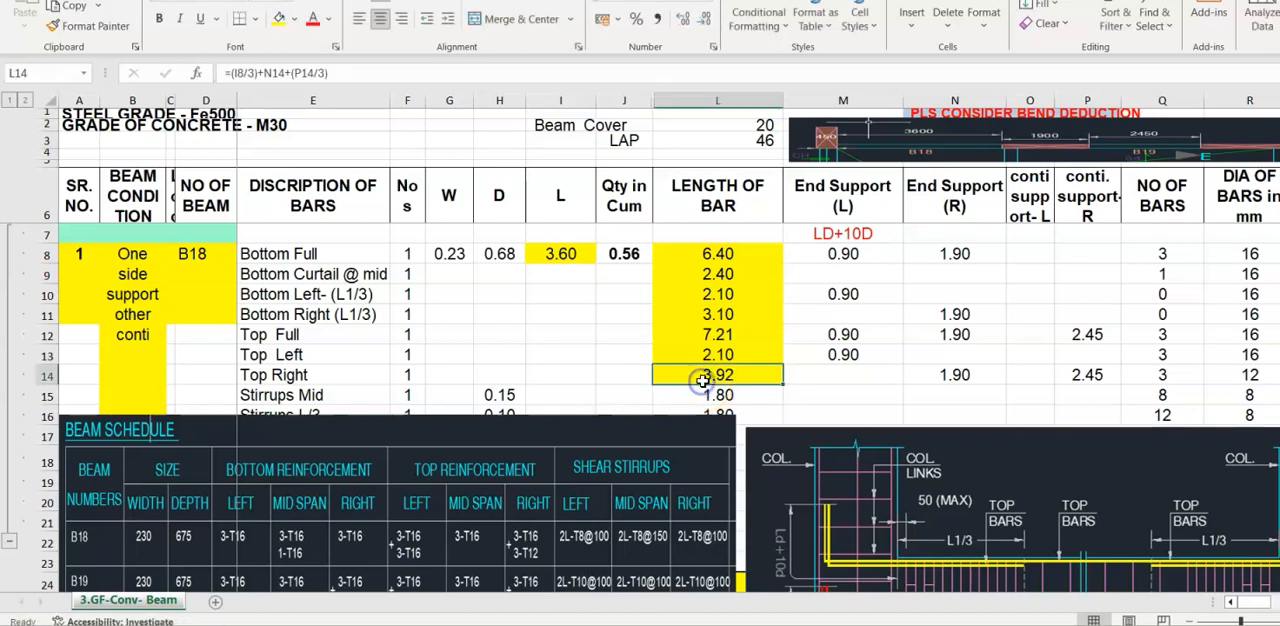
pyautogui.click(1170, 376)
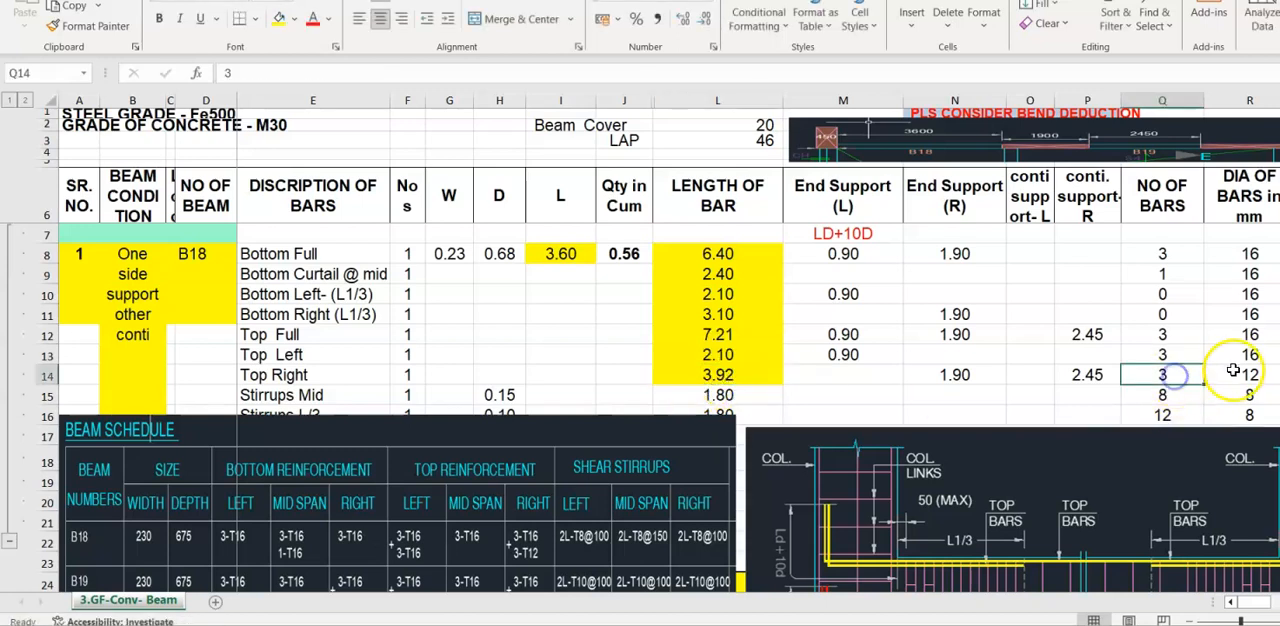
pyautogui.click(1237, 371)
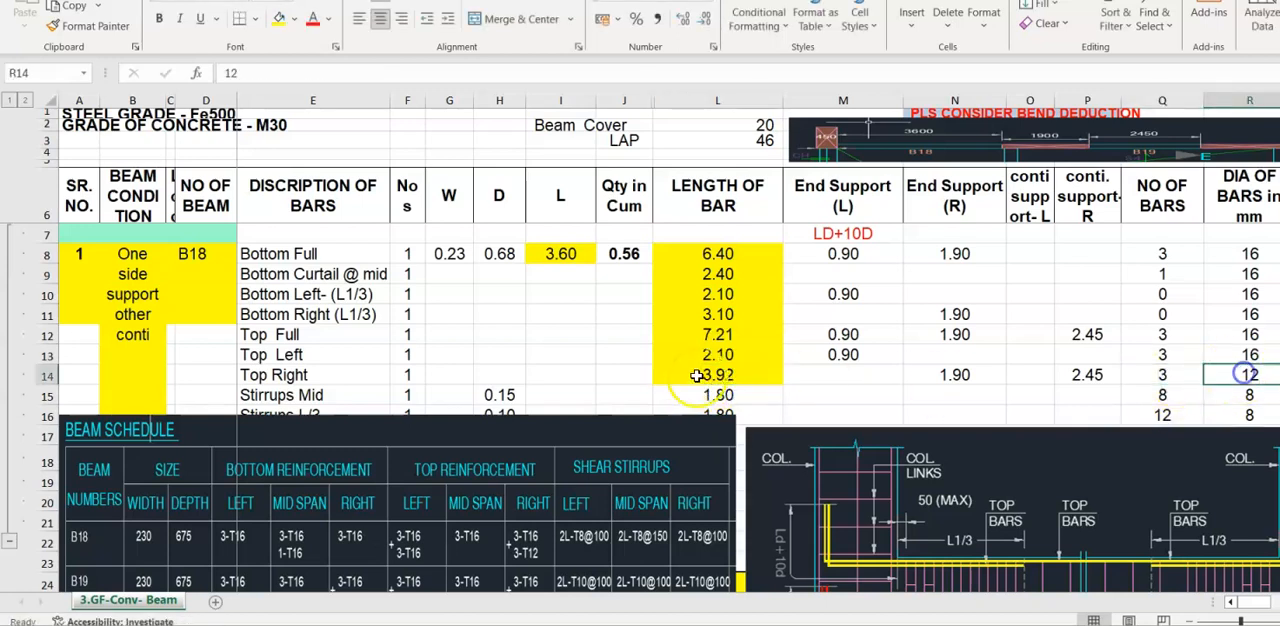
# - Move the beam schedule picture below the Horizontal Stirrups row and place the beam section picture beside it without overlap
pyautogui.click(760, 396)
pyautogui.scroll(-1, 857, 366)
pyautogui.click(400, 400)
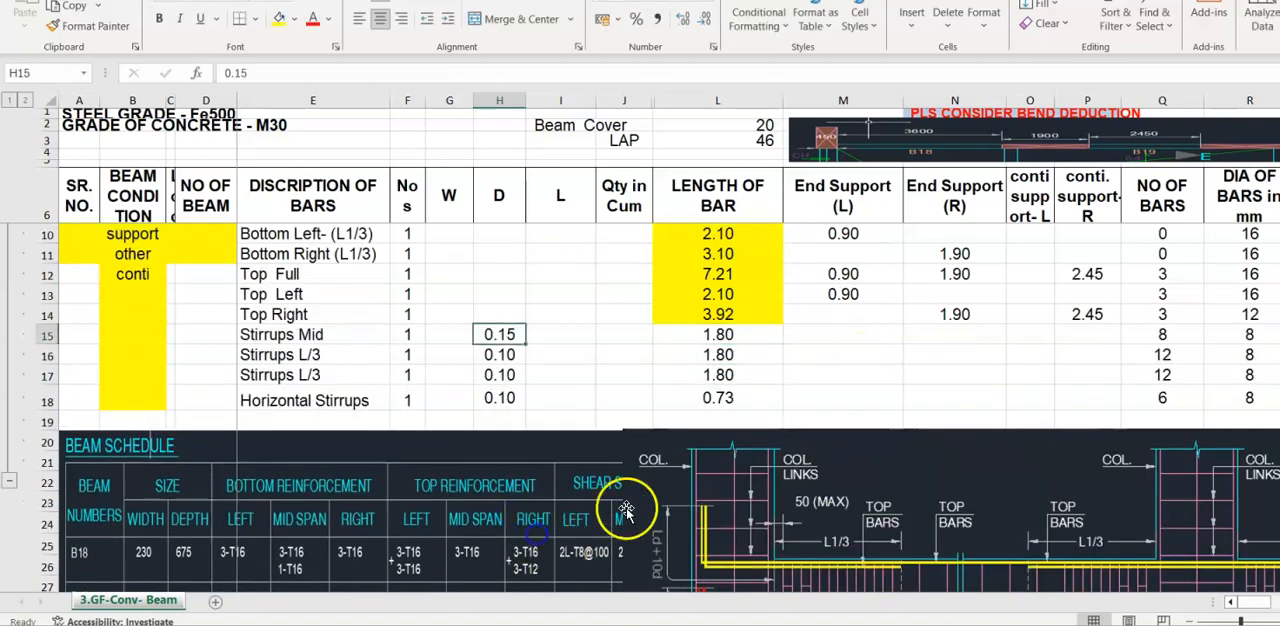
pyautogui.scroll(-1, 630, 506)
pyautogui.click(902, 497)
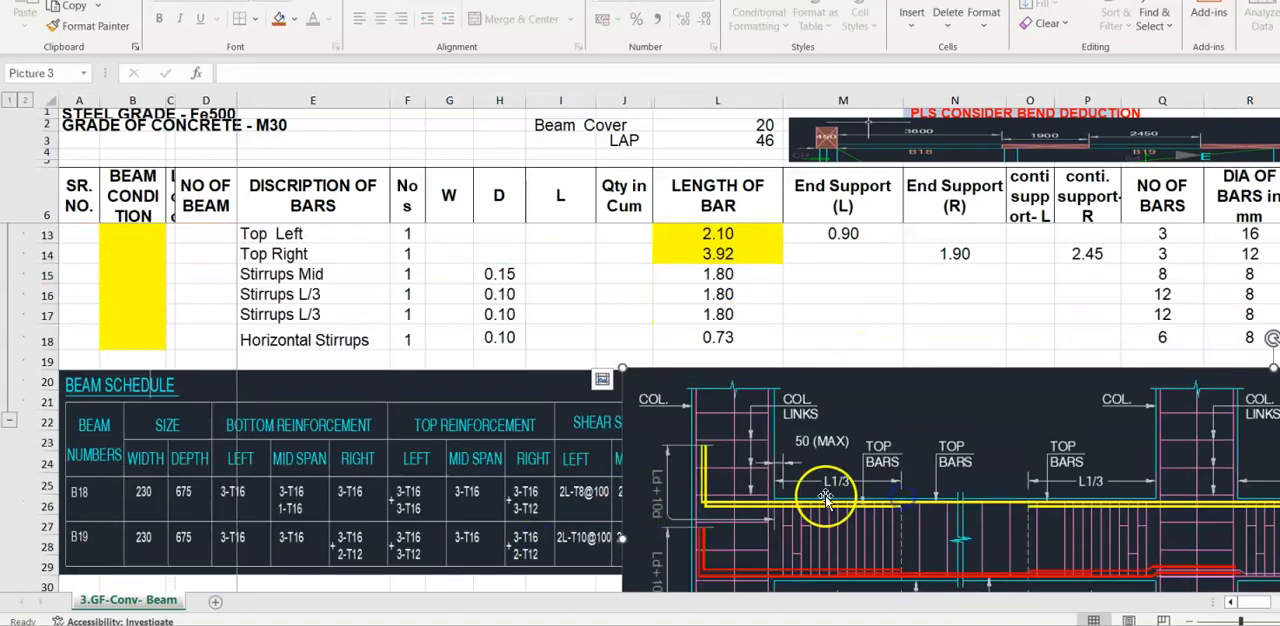
pyautogui.moveTo(622, 537); pyautogui.dragTo(772, 537)
# - Compare the B18 shear stirrup zones in the schedule and section pictures with the stirrup spacings in H15 and H16
pyautogui.click(582, 510)
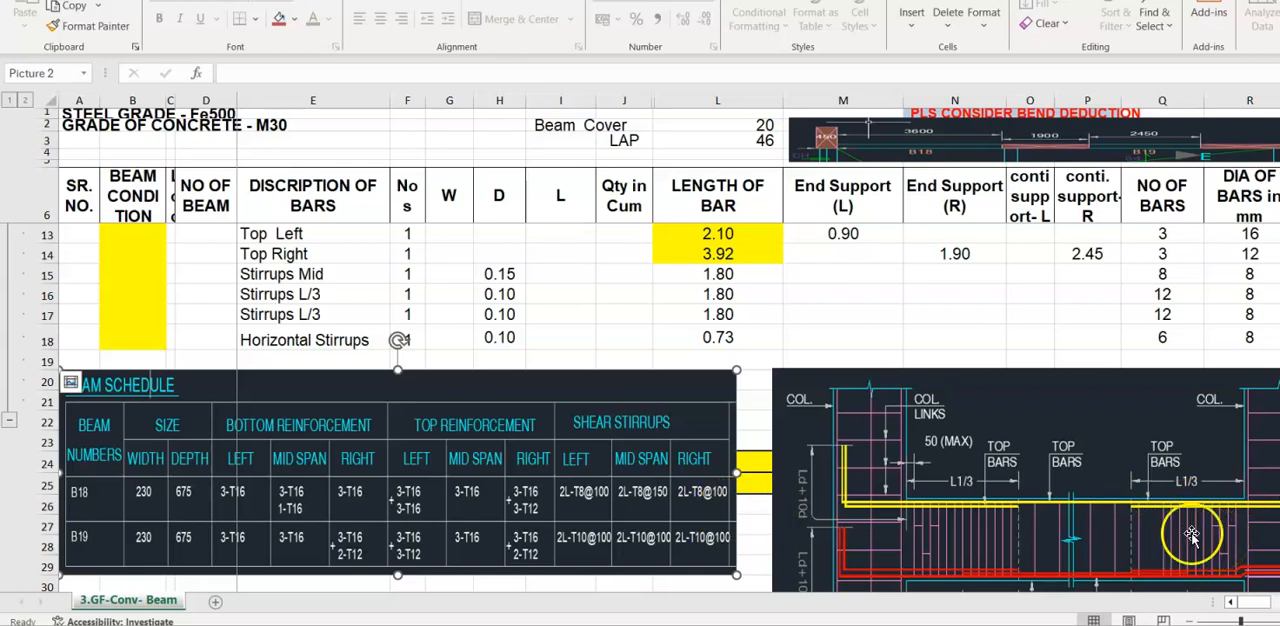
pyautogui.click(970, 508)
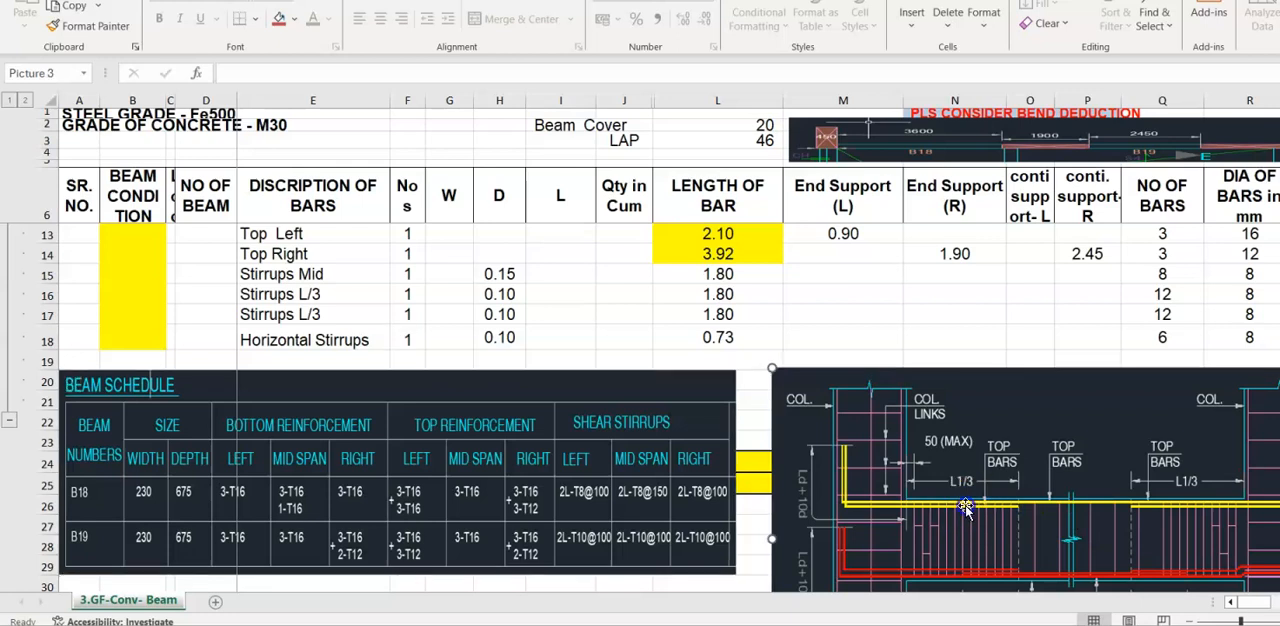
pyautogui.scroll(2, 943, 443)
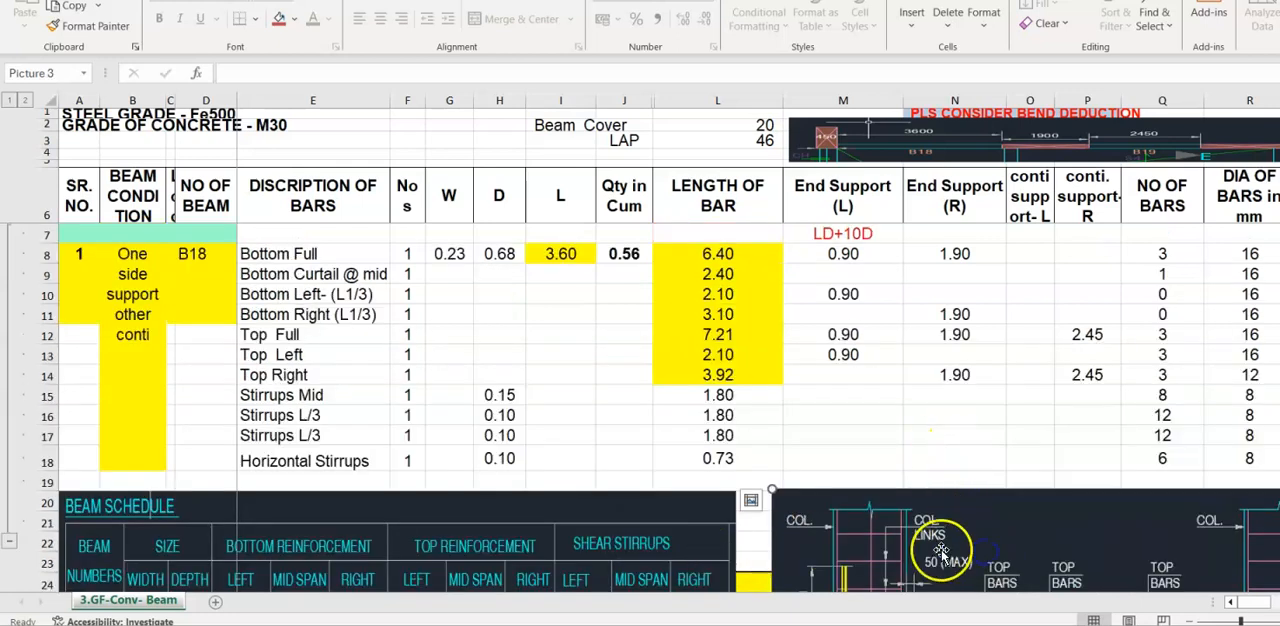
pyautogui.moveTo(957, 543); pyautogui.dragTo(943, 529)
pyautogui.click(500, 395)
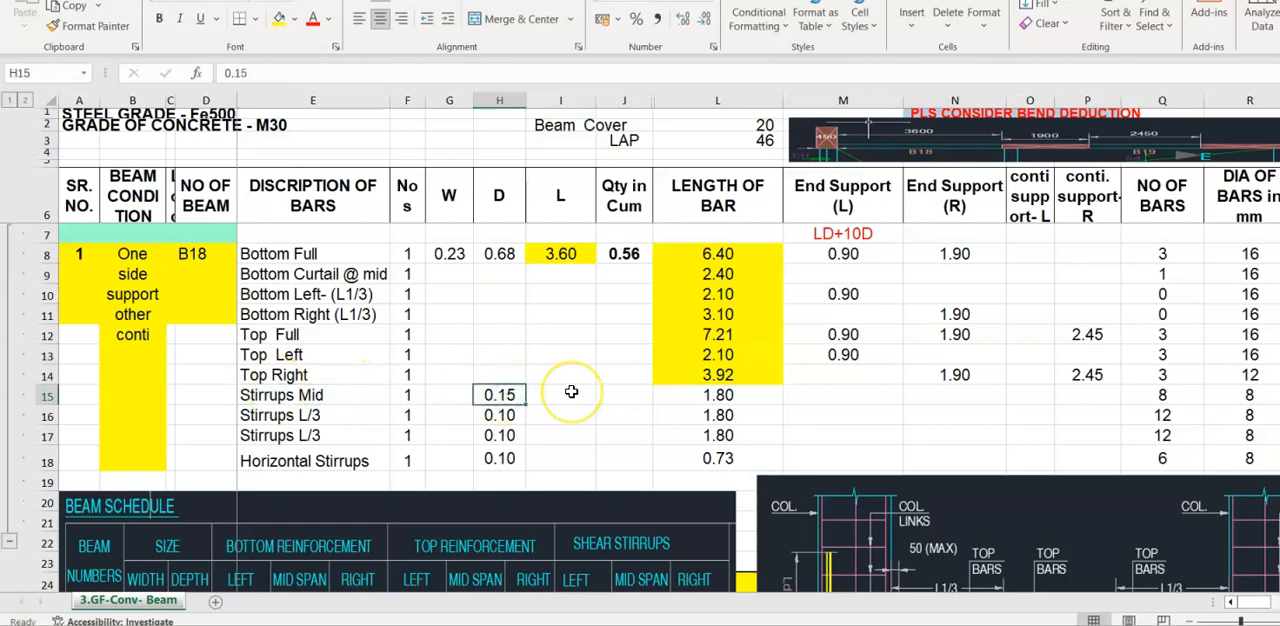
pyautogui.click(486, 415)
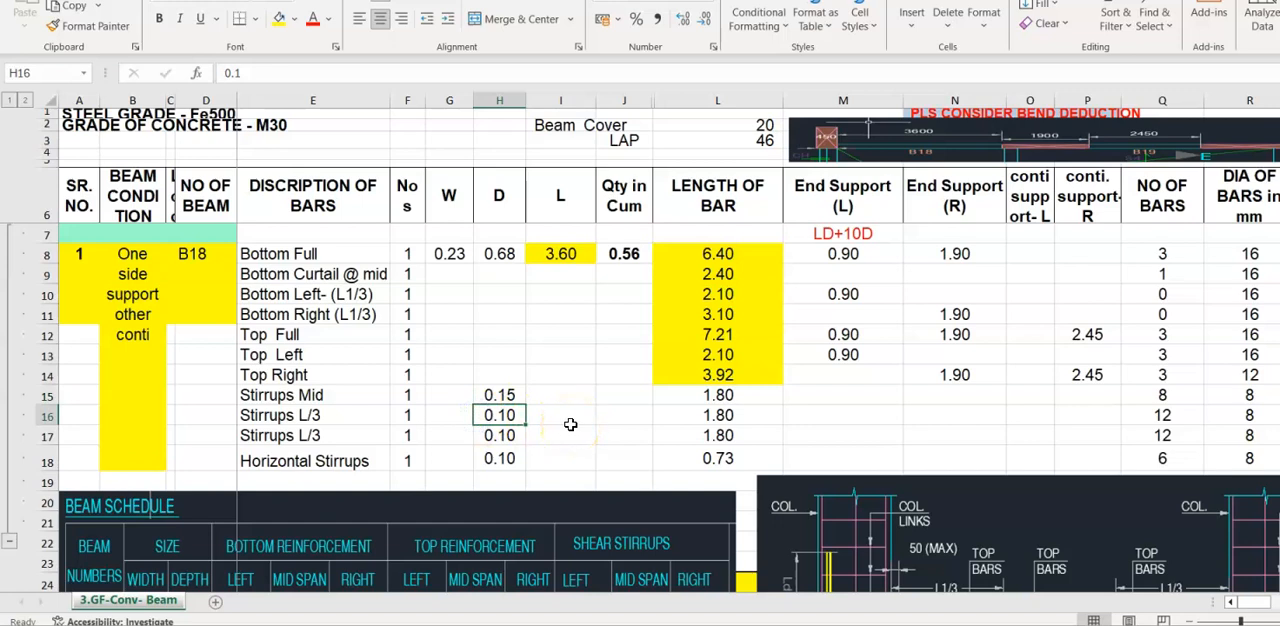
# - Rename the two L/3 stirrup descriptions in E16 and E17 as "Stirrups L/3 left" and "Stirrups L/3 right"
pyautogui.click(335, 418)
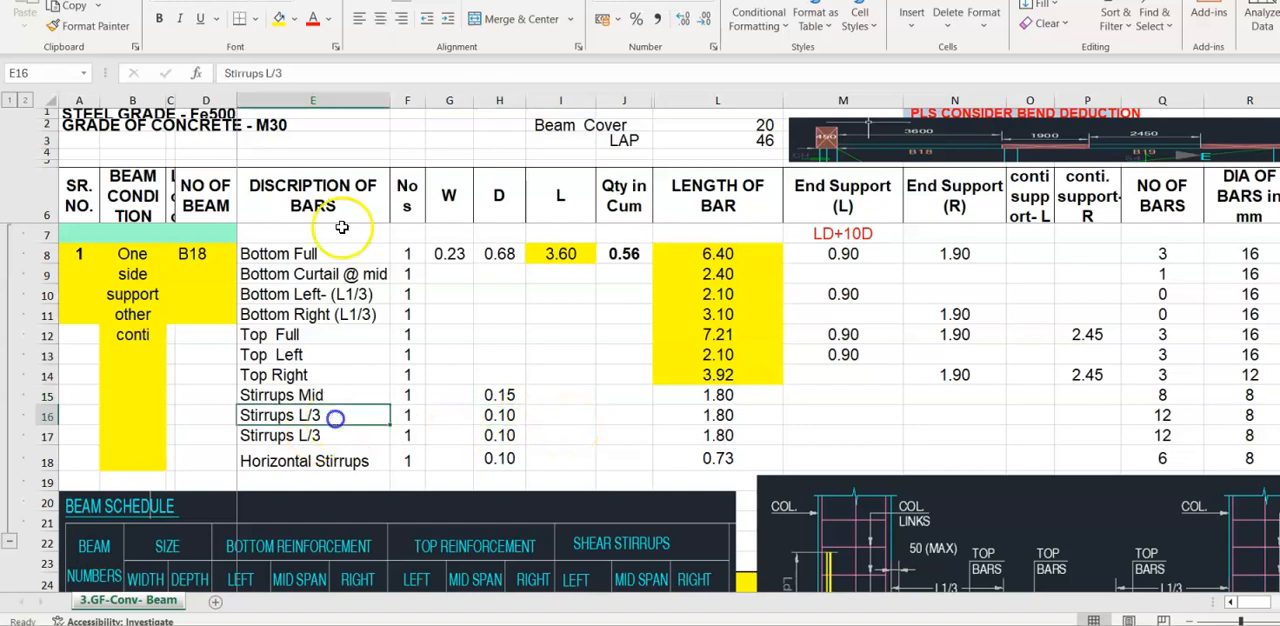
pyautogui.click(322, 76)
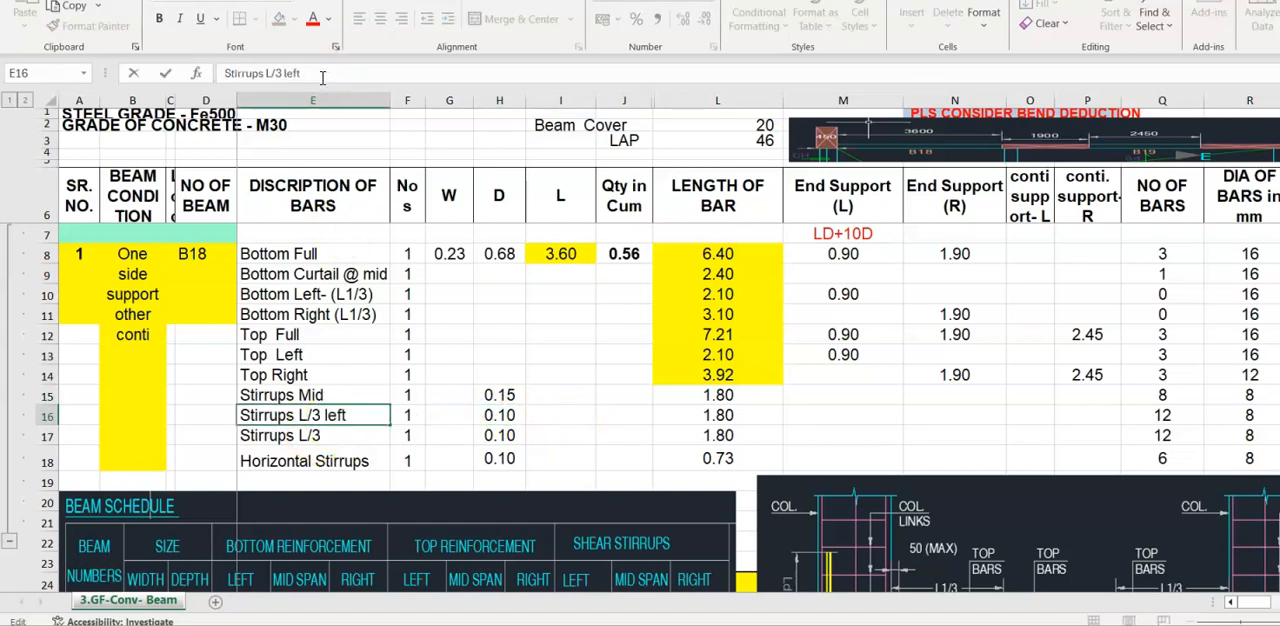
pyautogui.write('left')
pyautogui.press('Return')
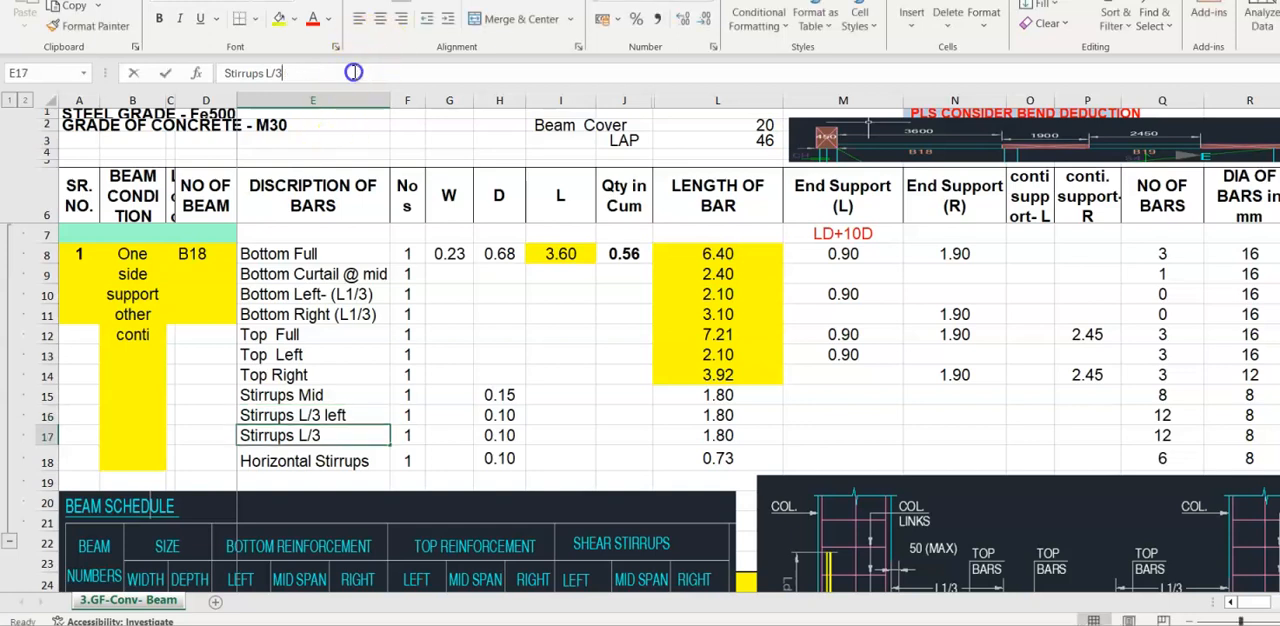
pyautogui.click(354, 72)
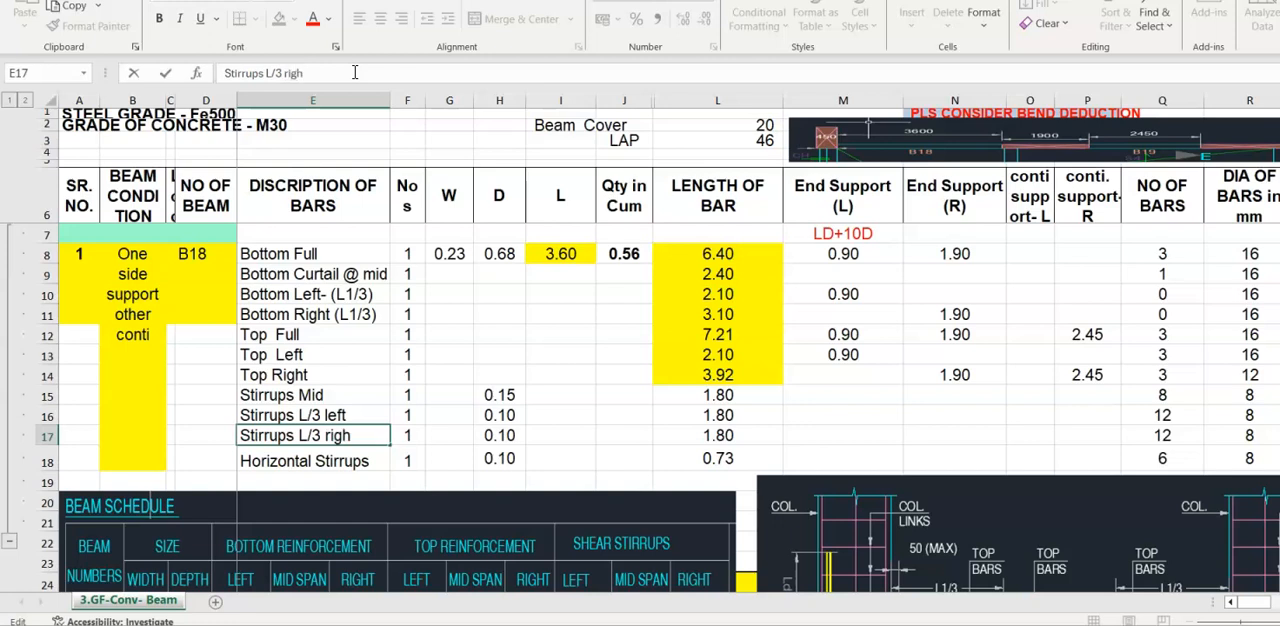
pyautogui.press('Return')
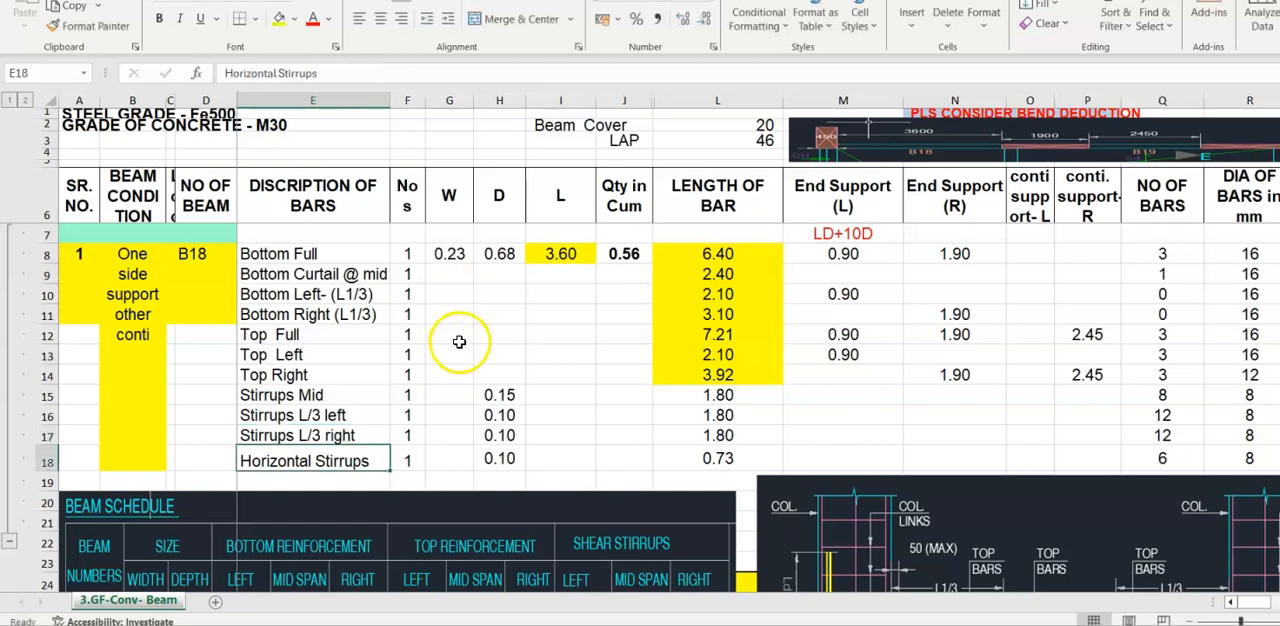
# - Check the L/3 stirrup spacings in column D, the Stirrups Mid length formula in L15 and the stirrup lengths in L15:L17
pyautogui.click(500, 416)
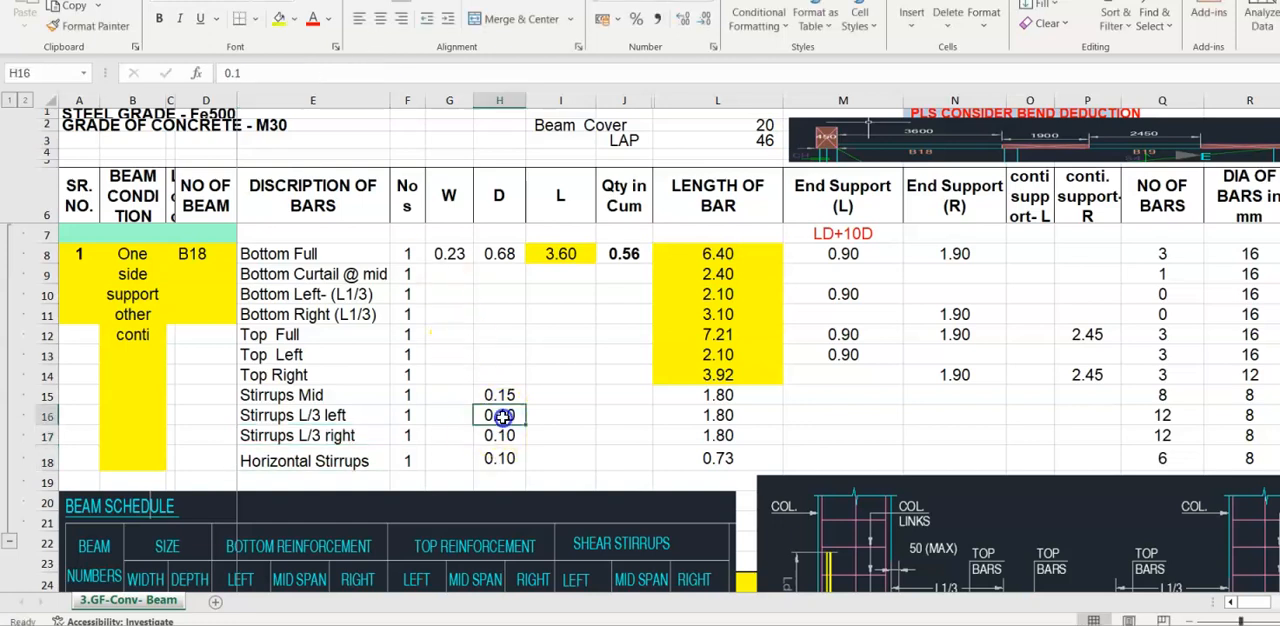
pyautogui.click(725, 396)
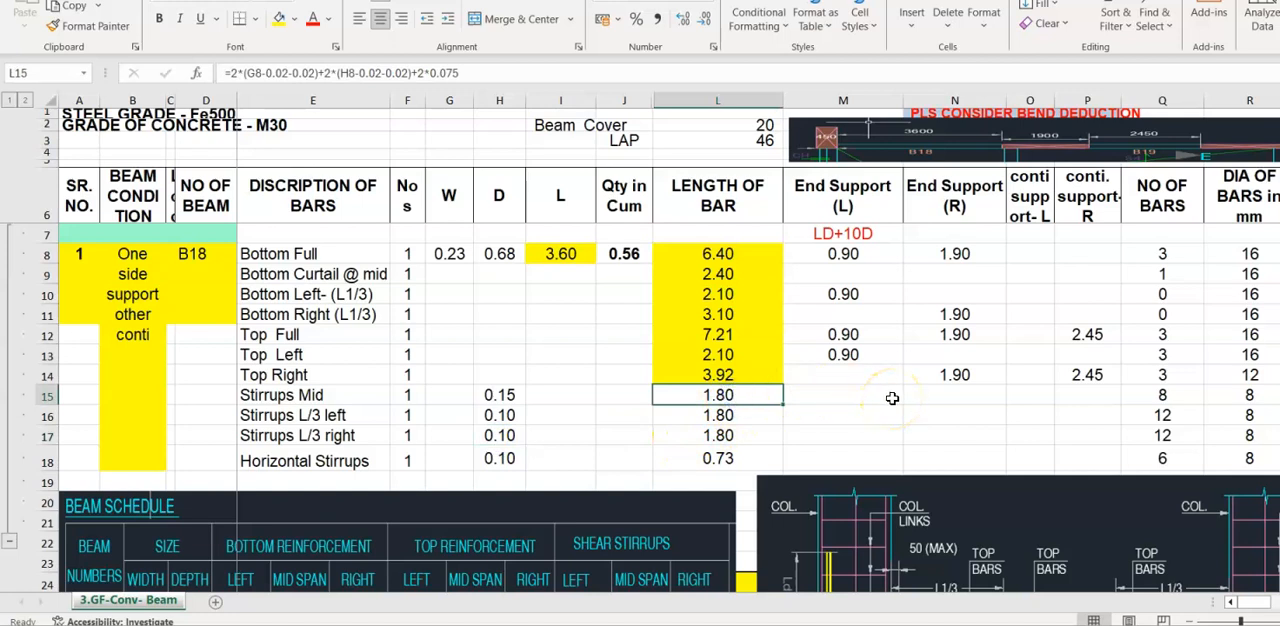
pyautogui.press('F2')
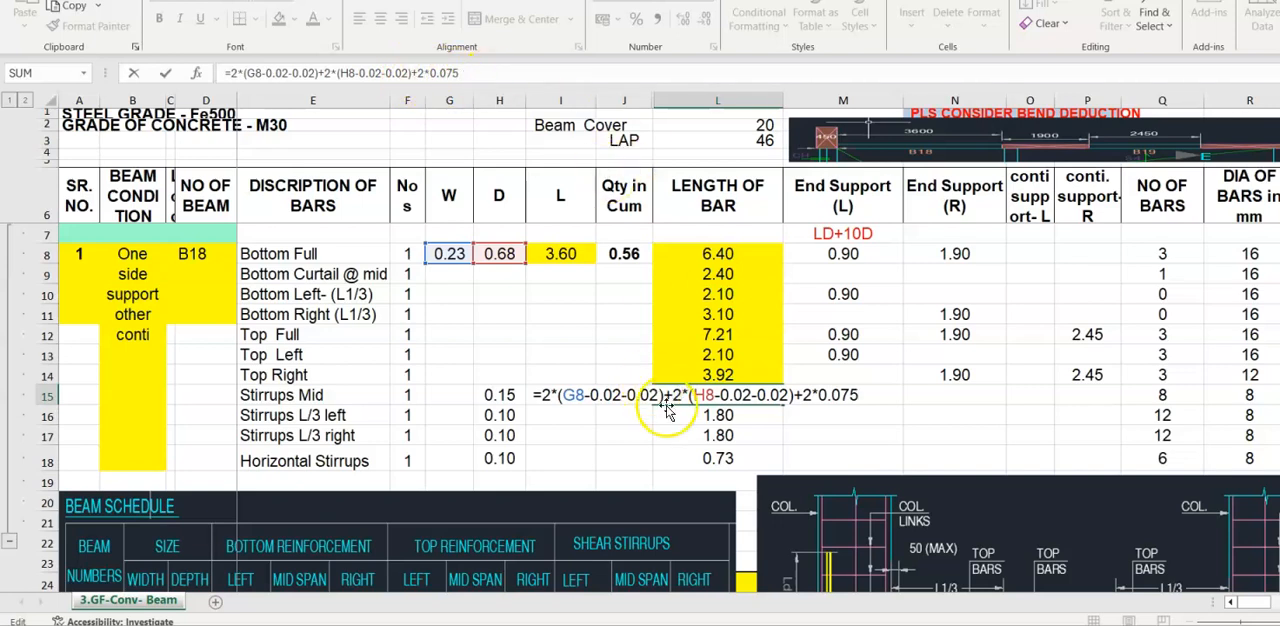
pyautogui.click(726, 401)
pyautogui.moveTo(732, 395); pyautogui.dragTo(729, 436)
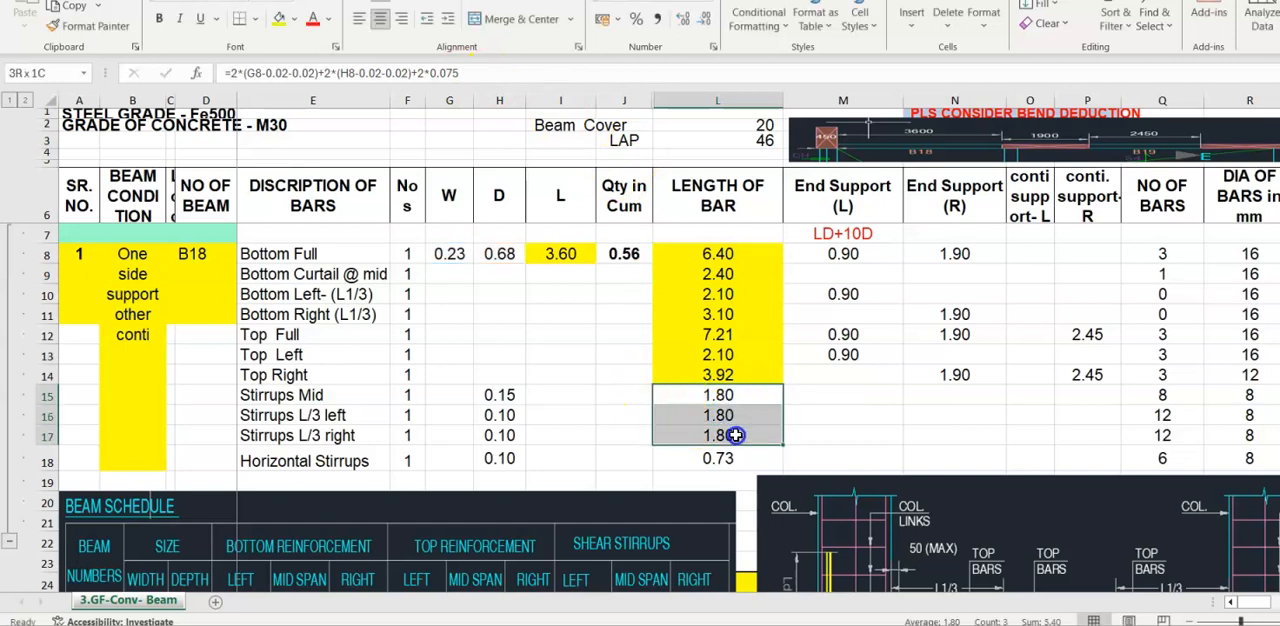
pyautogui.moveTo(328, 392); pyautogui.dragTo(327, 431)
pyautogui.moveTo(735, 395); pyautogui.dragTo(734, 433)
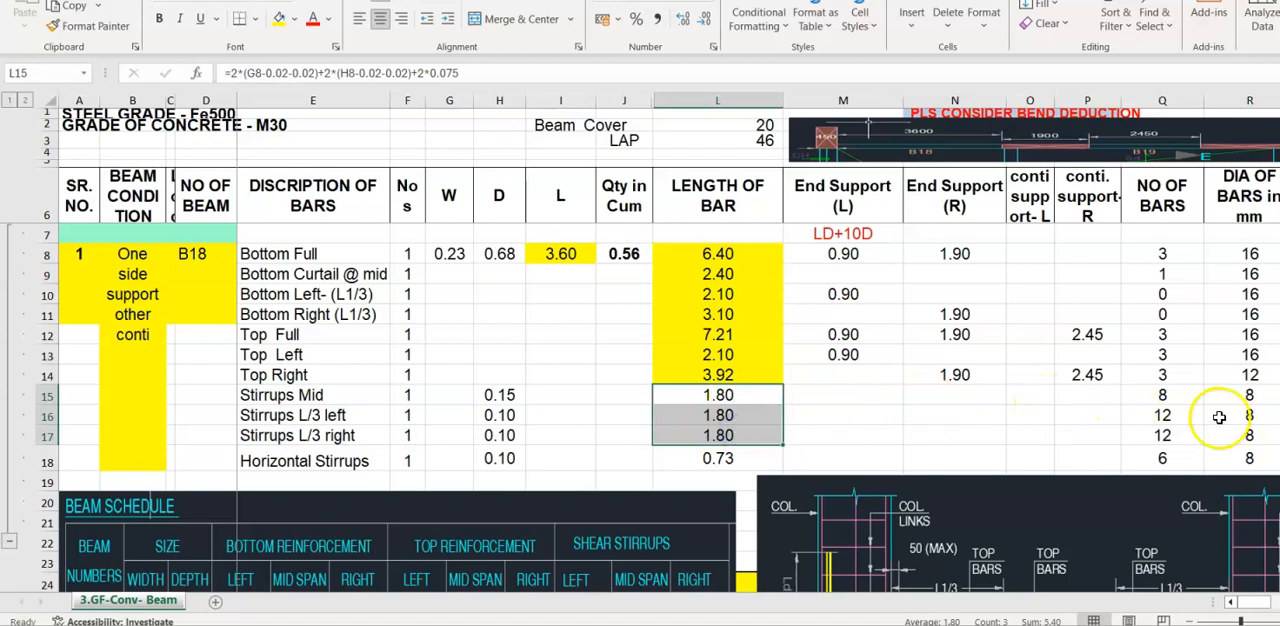
# - Narrow the beam section picture from its left side so that it uncovers the beam's width, depth and span cells
pyautogui.doubleClick(1162, 395)
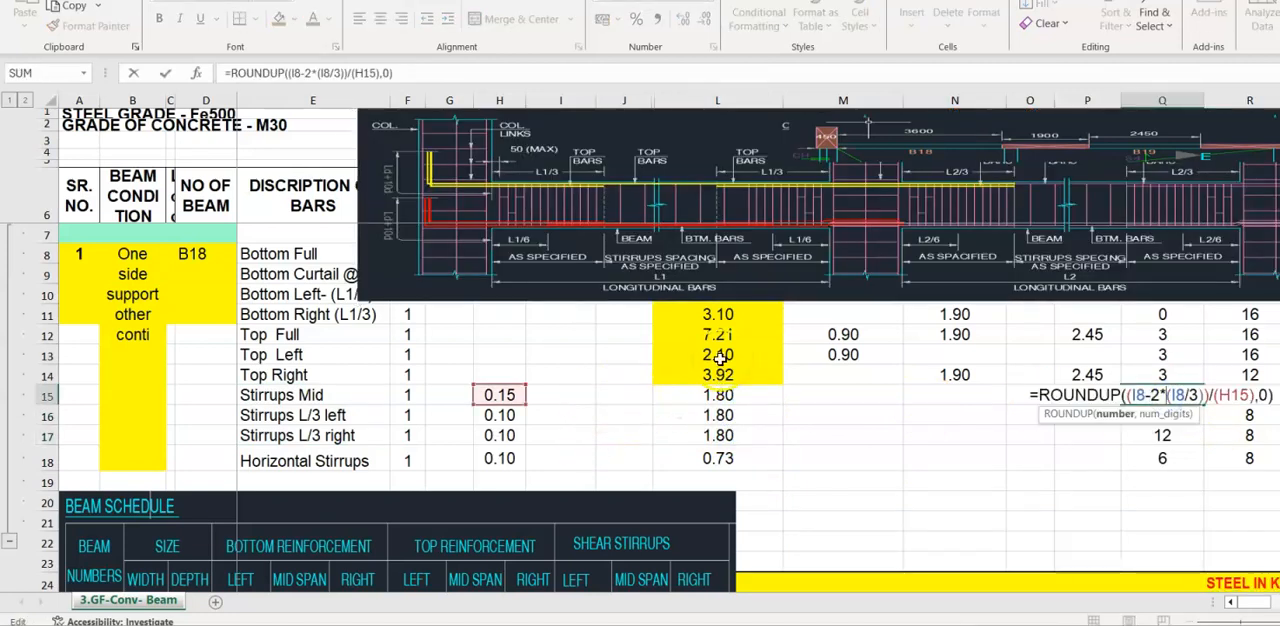
pyautogui.click(345, 196)
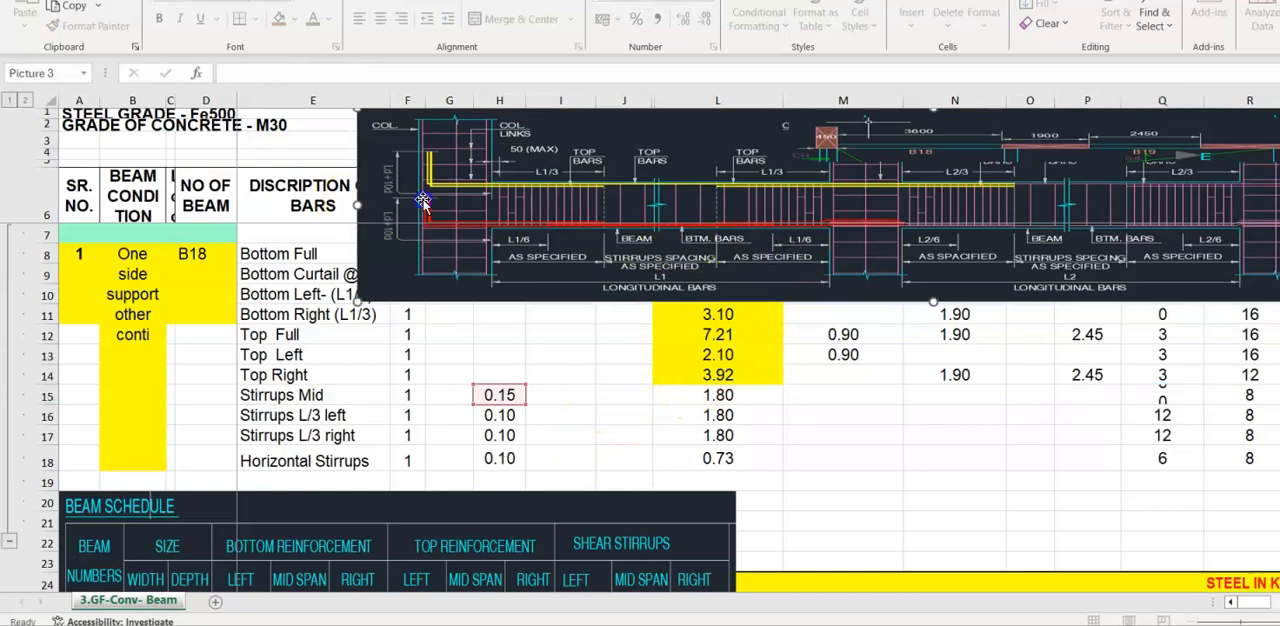
pyautogui.moveTo(345, 196)
pyautogui.mouseDown()
pyautogui.moveTo(697, 200)
pyautogui.moveTo(663, 200)
pyautogui.mouseUp()
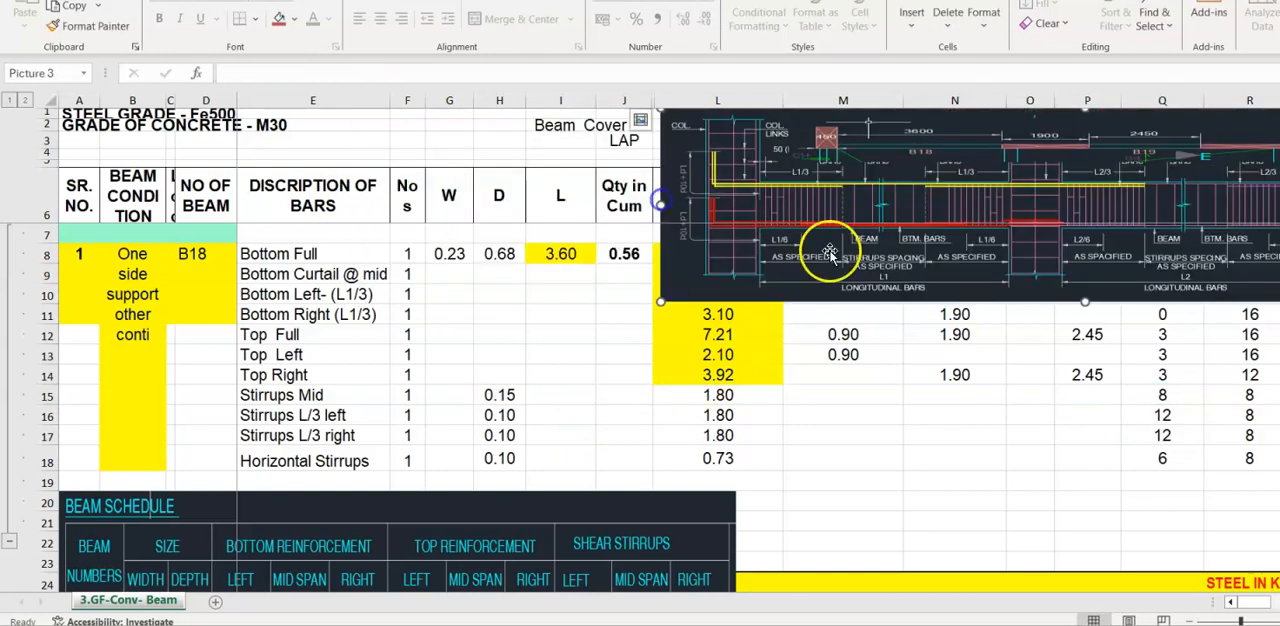
# - Review the Stirrups Mid number-of-bars formula in Q15 and its references to the span and spacing cells
pyautogui.click(1168, 396)
pyautogui.doubleClick(1168, 396)
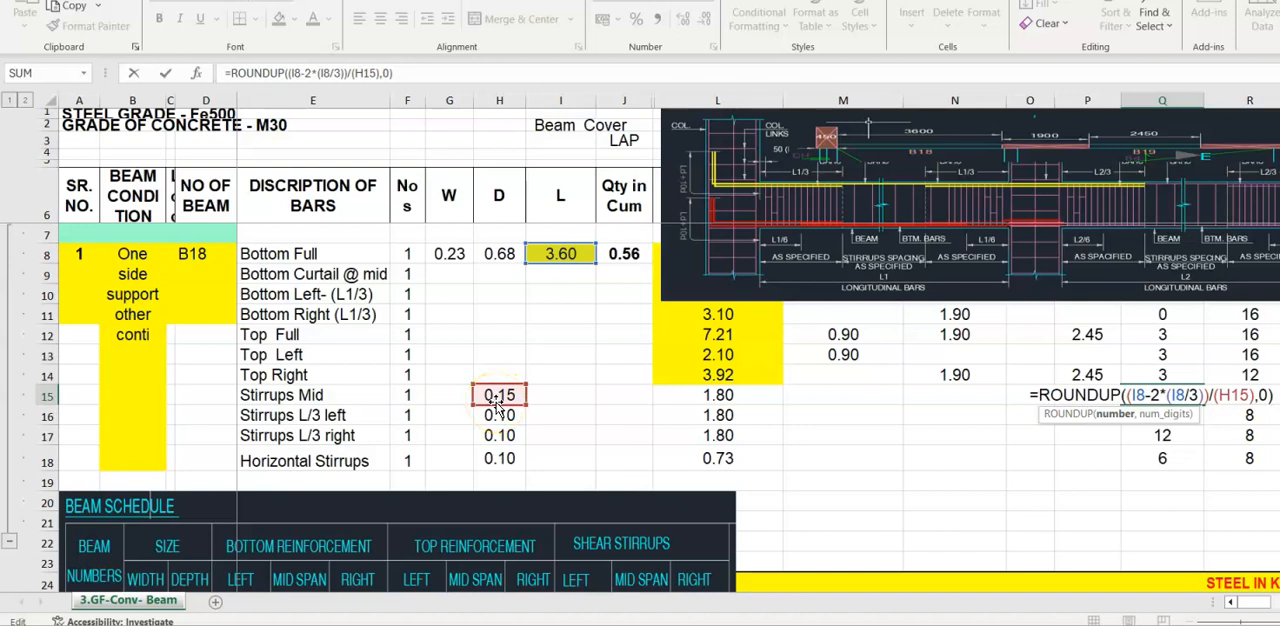
pyautogui.hotkey('ctrl', 'Return')
# - Review the number-of-bars formulas for the left and right L/3 stirrups in Q16 and Q17 against the section picture
pyautogui.press('Down')
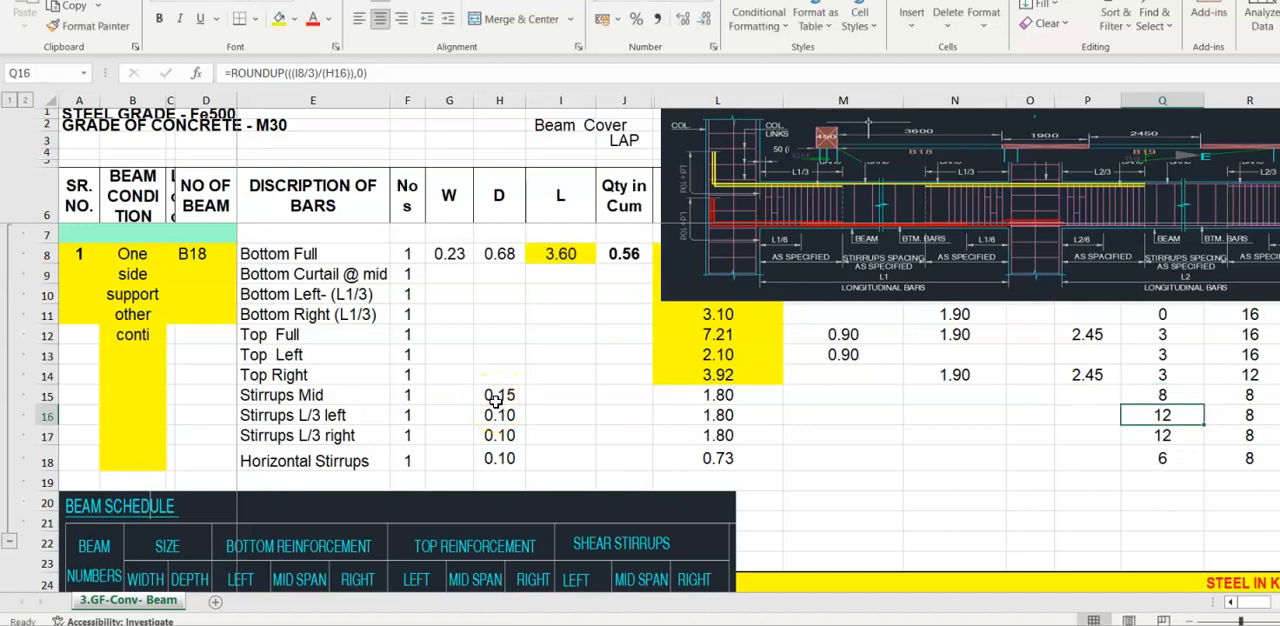
pyautogui.press('F2')
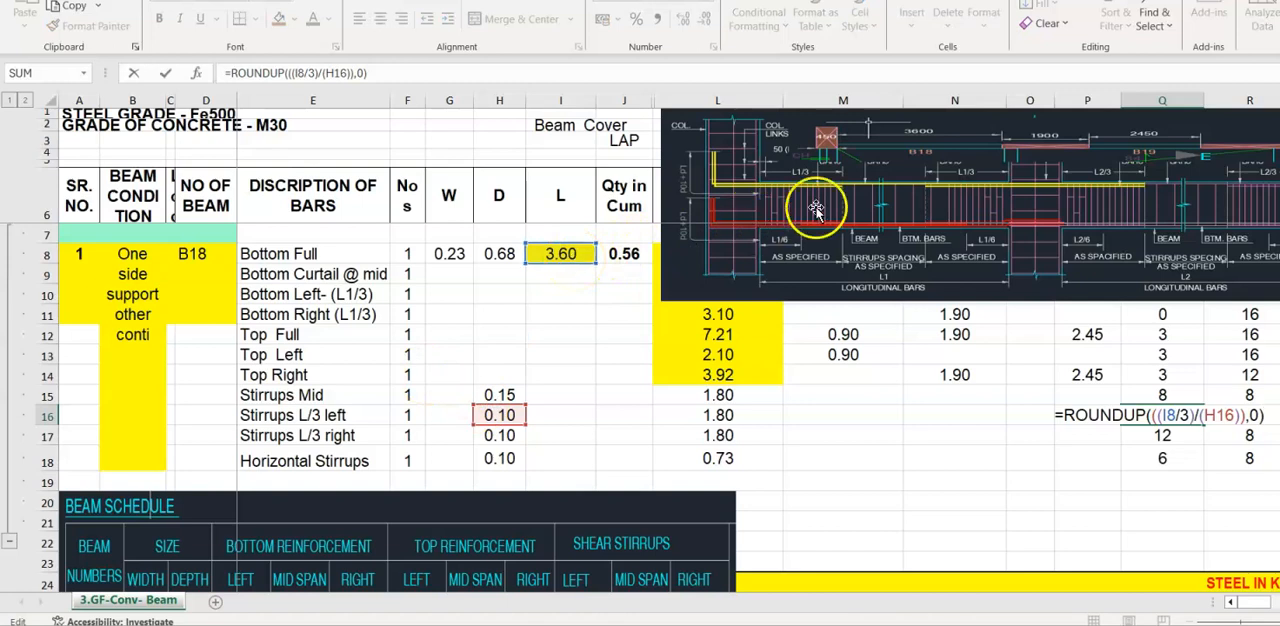
pyautogui.hotkey('ctrl', 'Return')
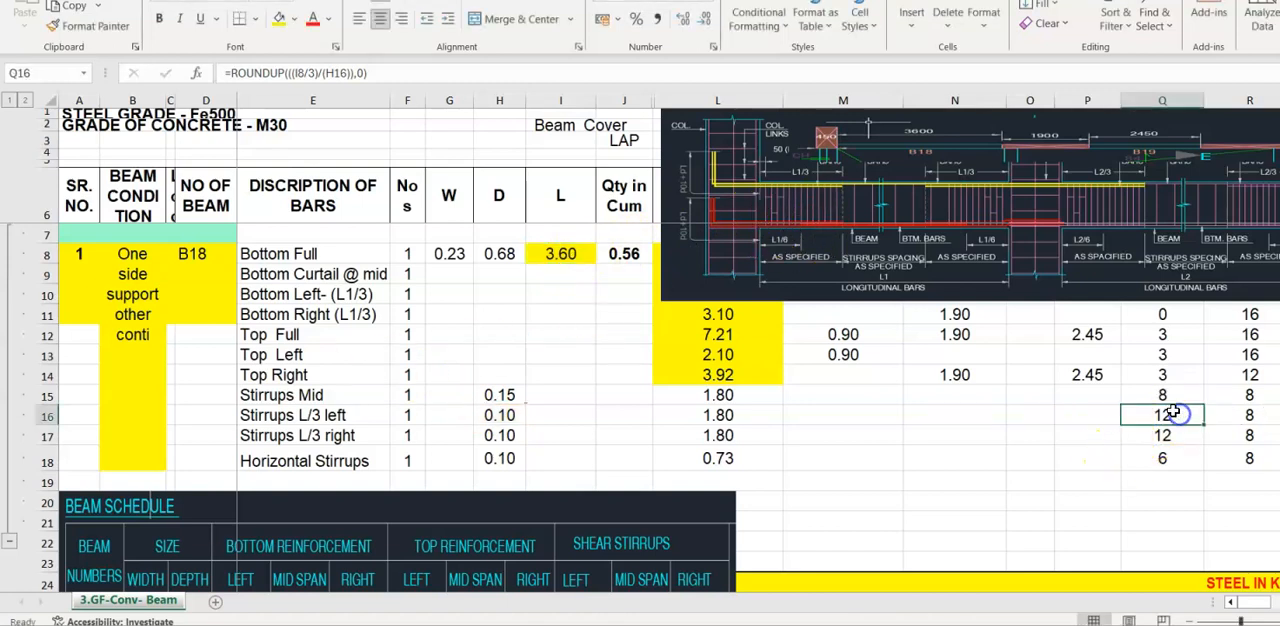
pyautogui.doubleClick(1162, 418)
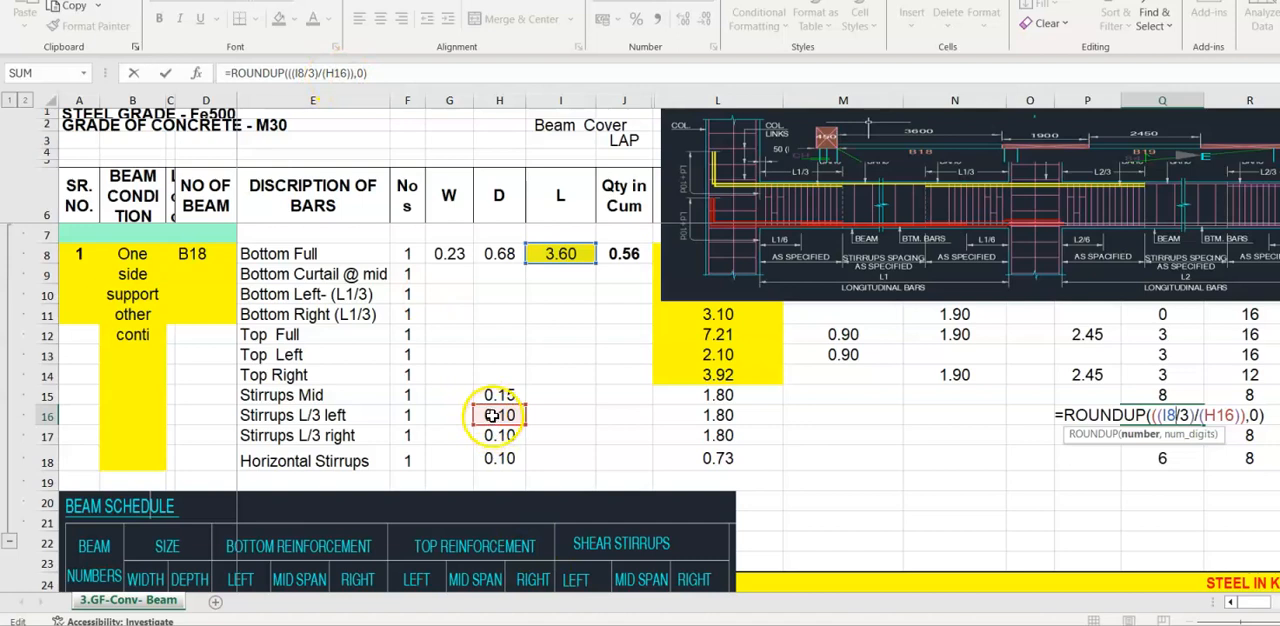
pyautogui.press('Return')
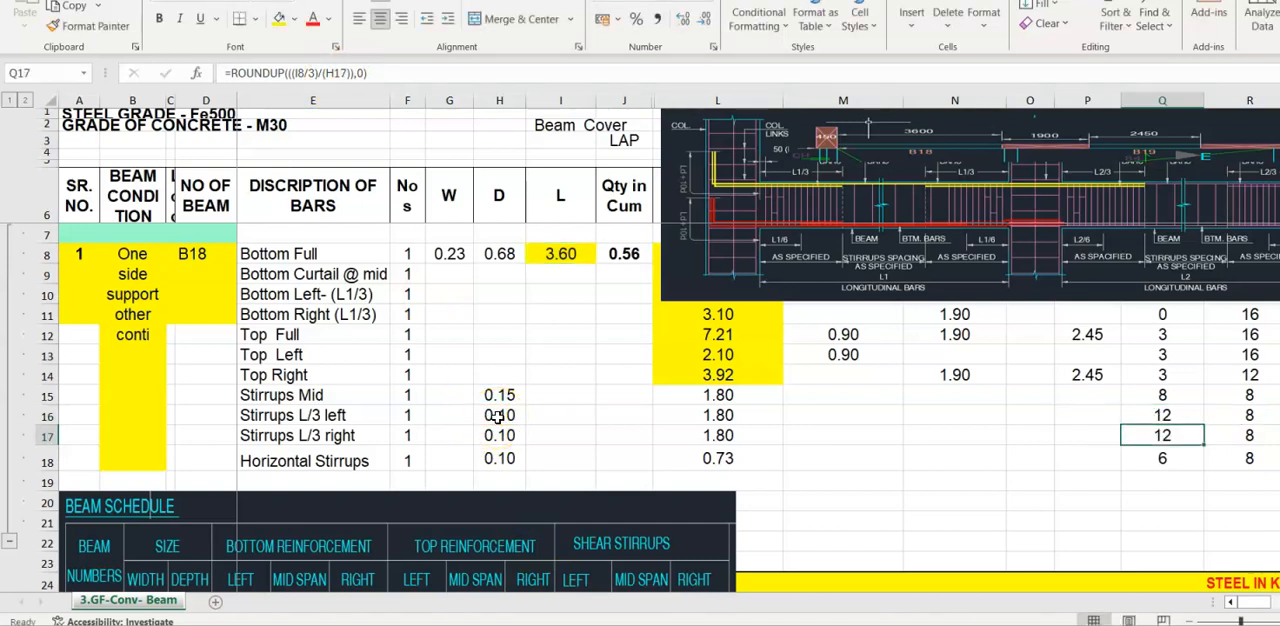
pyautogui.press('F2')
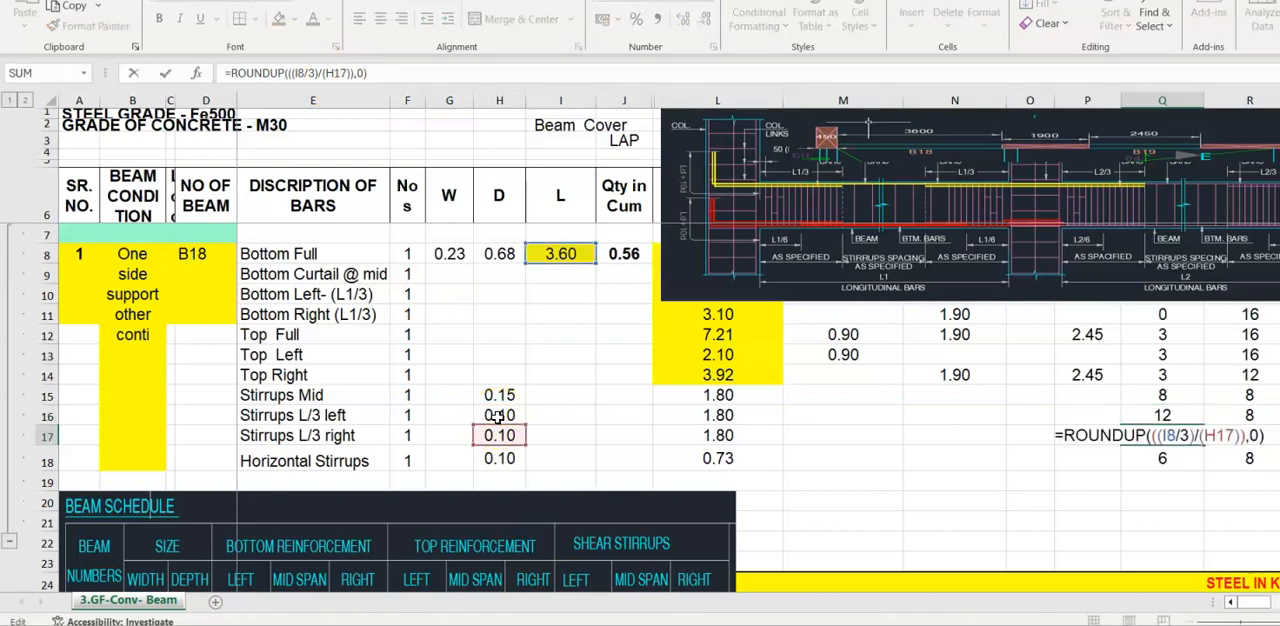
pyautogui.press('Return')
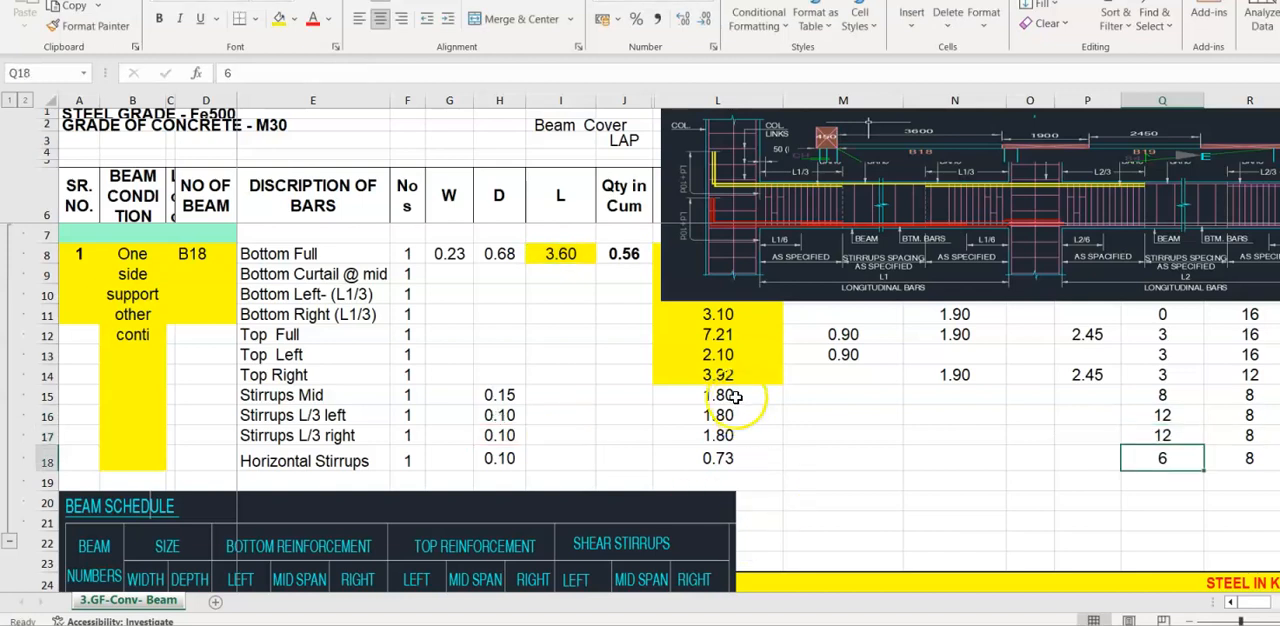
# - Highlight the stirrup lengths in L15:L17 in yellow and compare the Horizontal Stirrups bar count with the section picture
pyautogui.moveTo(733, 397); pyautogui.dragTo(728, 436)
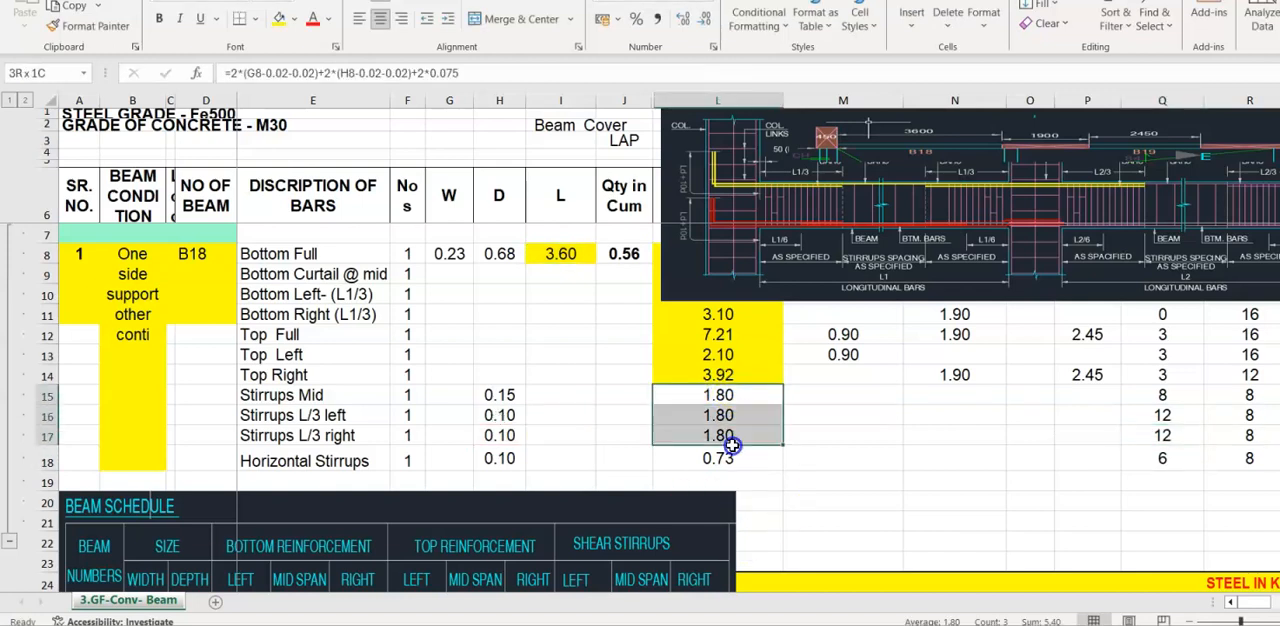
pyautogui.click(303, 466)
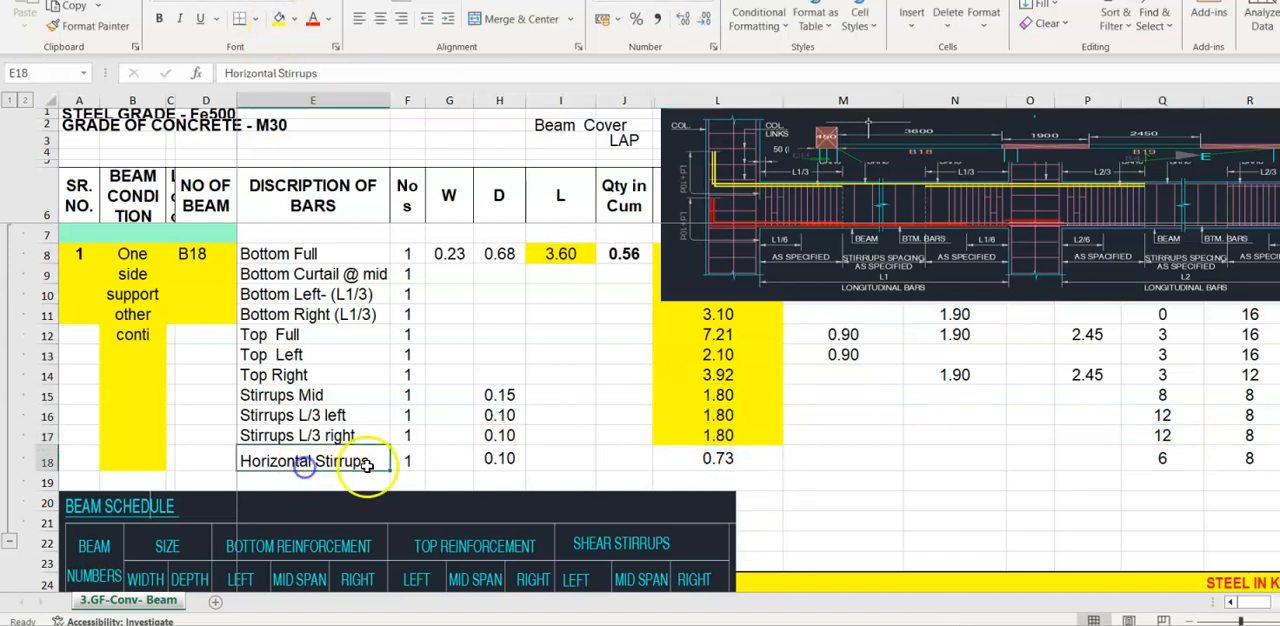
pyautogui.click(760, 200)
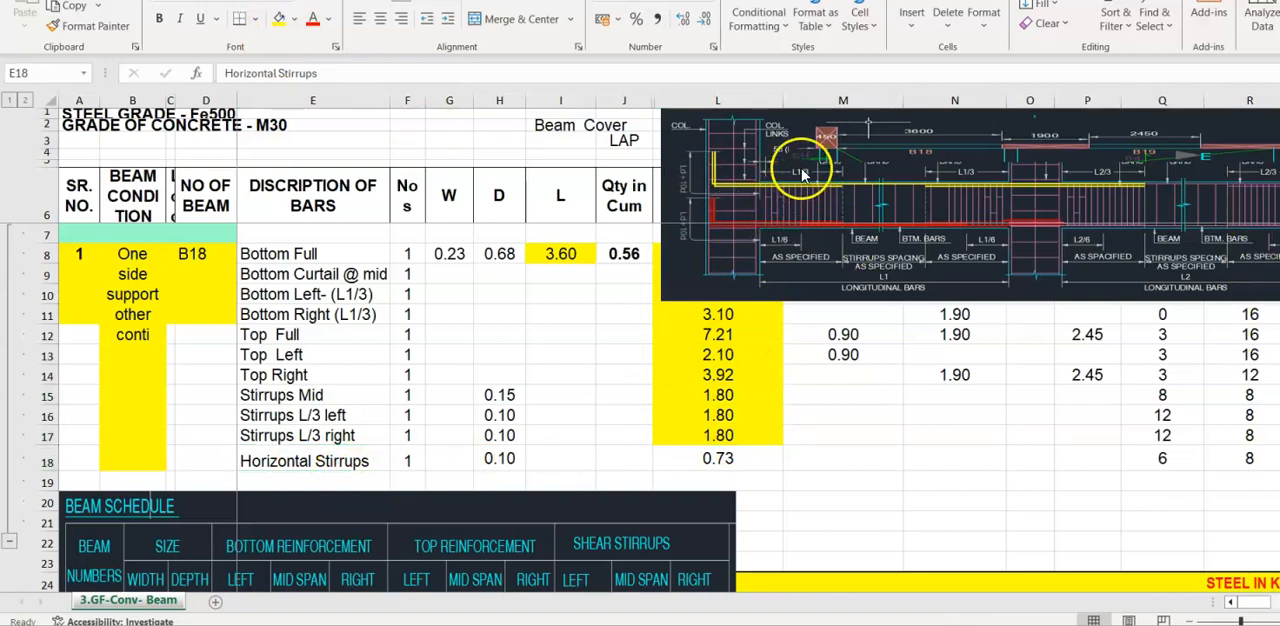
pyautogui.click(1172, 458)
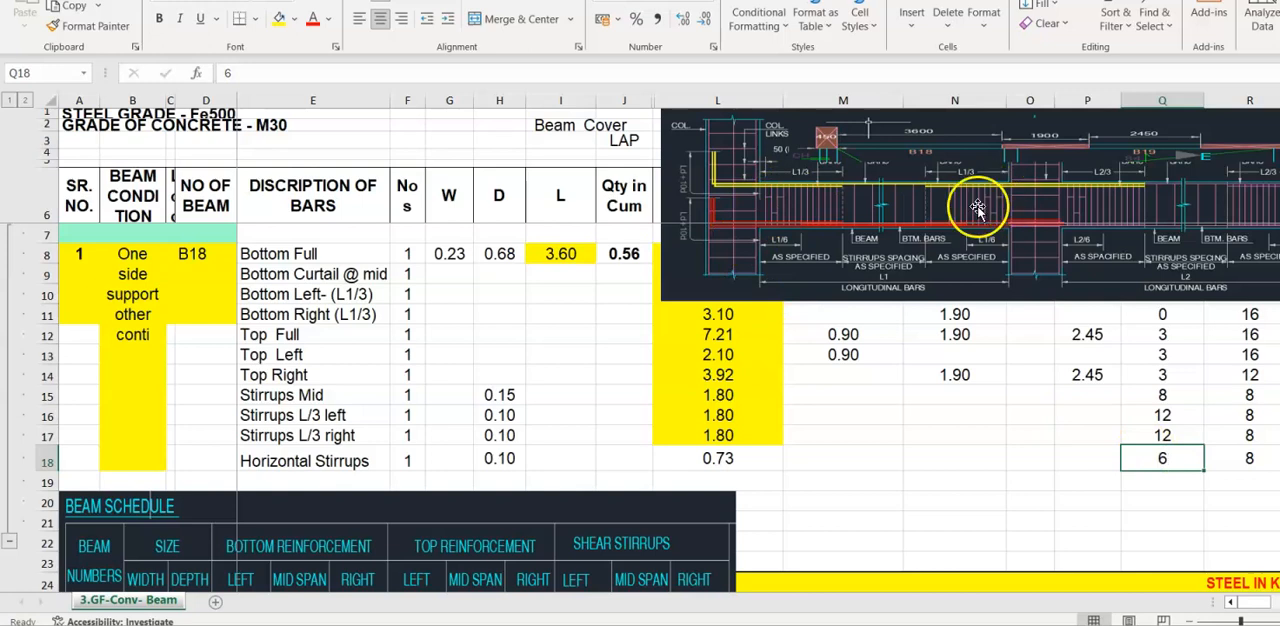
# - Review the Horizontal Stirrups length formula in L18 and highlight the cell in yellow
pyautogui.click(717, 458)
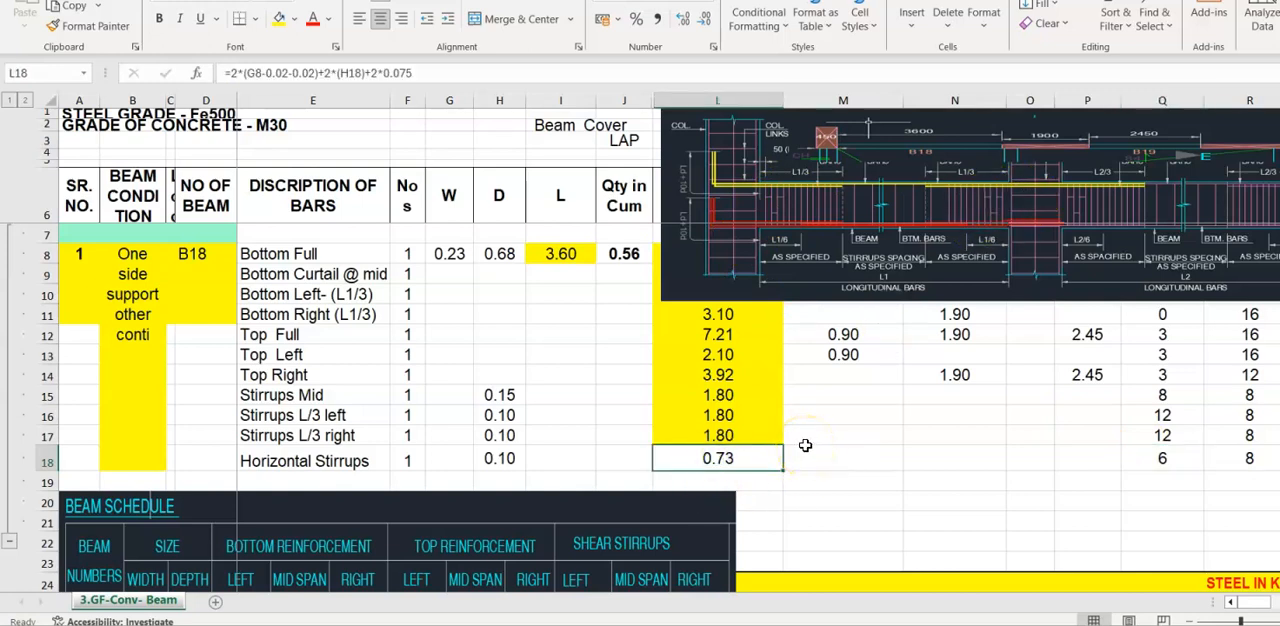
pyautogui.press('F2')
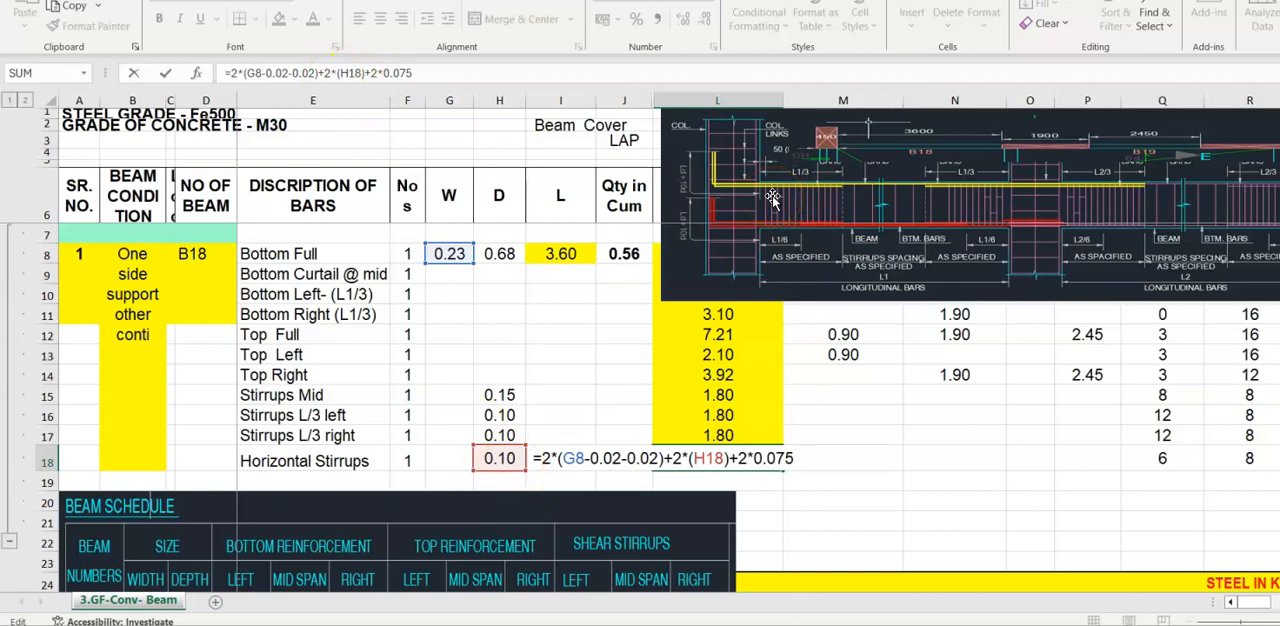
pyautogui.click(166, 73)
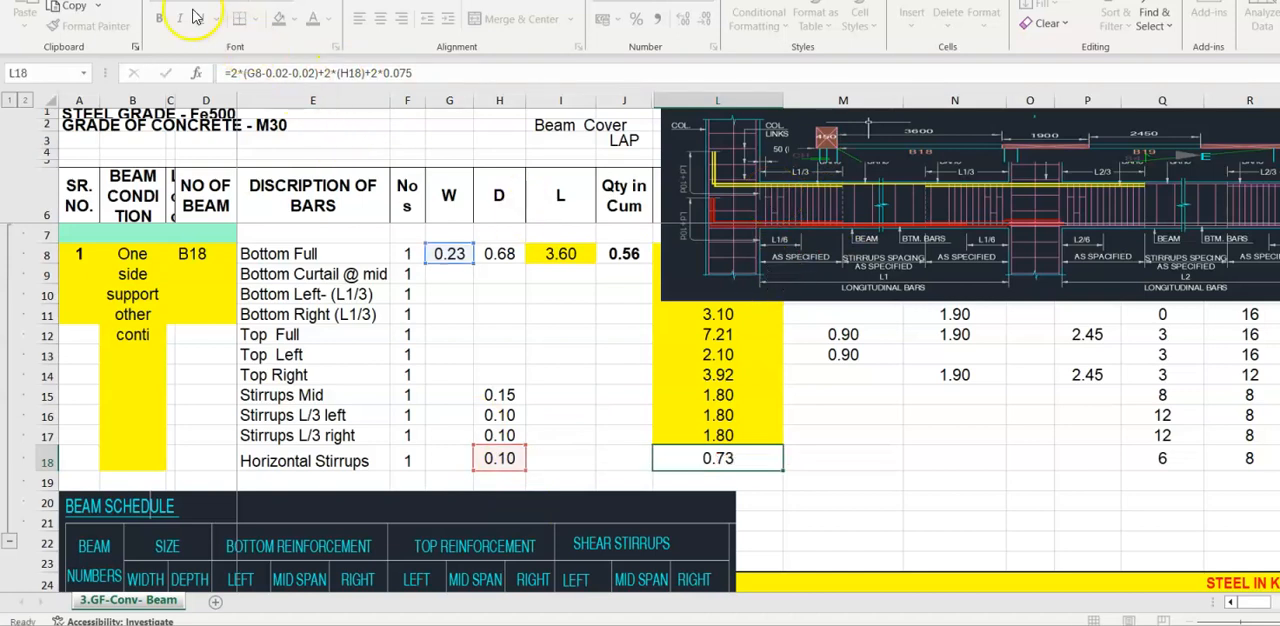
pyautogui.click(280, 22)
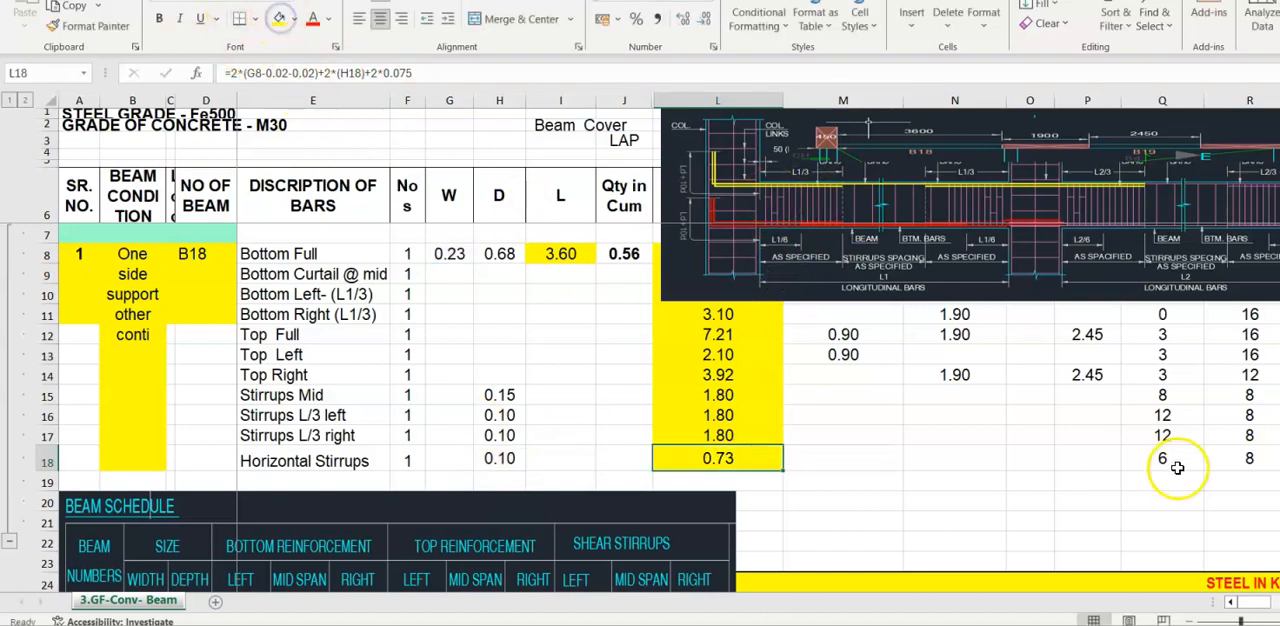
# - Check the Horizontal Stirrups bar diameter and examine the diameter-wise weight columns from 6mm to 32mm along row 8
pyautogui.click(1240, 460)
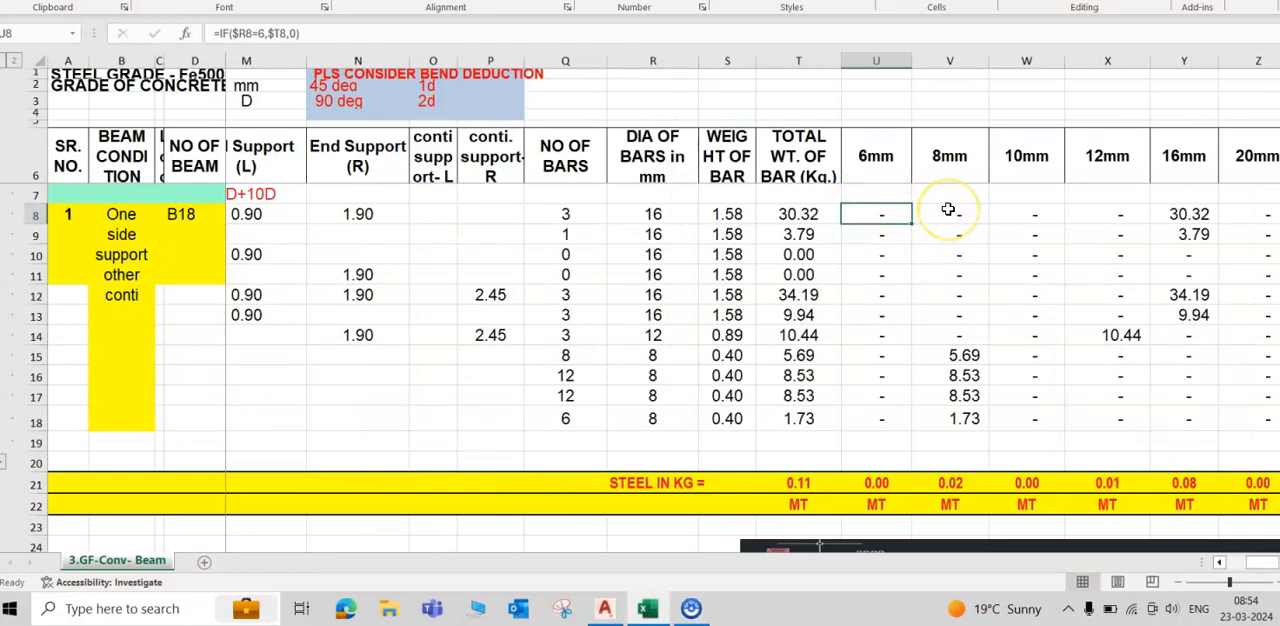
pyautogui.press('Right')
pyautogui.press('Right')
pyautogui.press('Right')
pyautogui.press('Right')
pyautogui.press('Right')
pyautogui.press('Right')
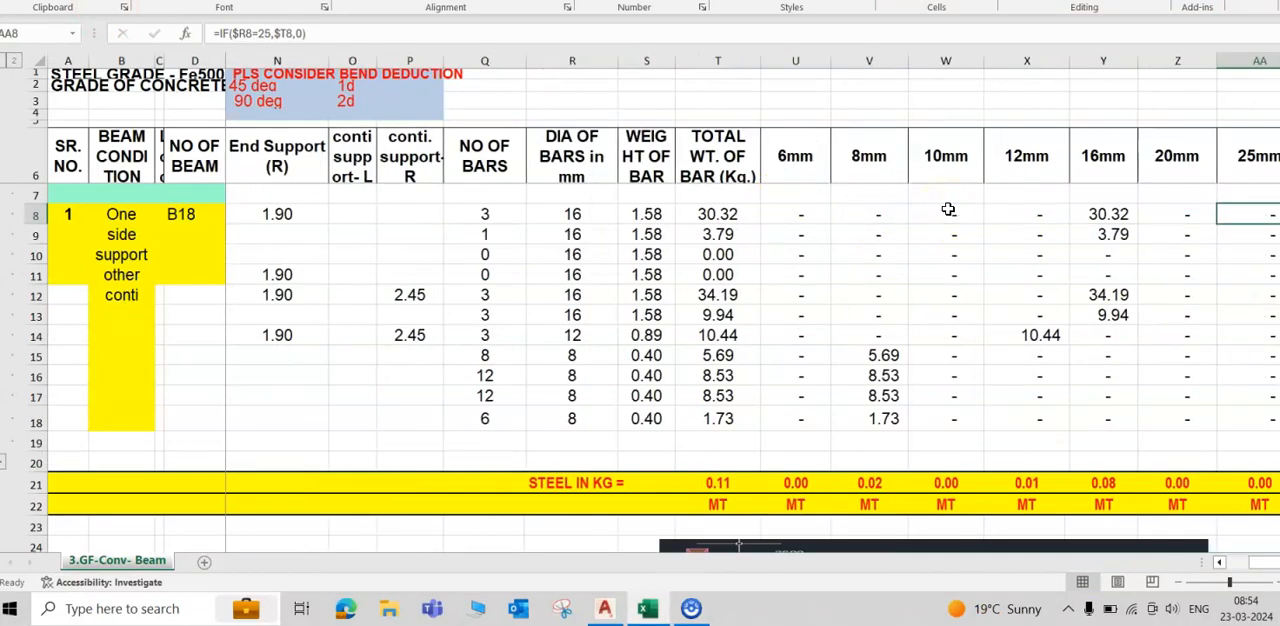
pyautogui.press('Left')
pyautogui.press('Left')
pyautogui.press('Right')
pyautogui.press('Right')
pyautogui.press('Right')
pyautogui.press('Left')
pyautogui.press('Left')
pyautogui.press('Left')
pyautogui.press('Left')
pyautogui.press('Left')
pyautogui.press('Left')
pyautogui.press('Left')
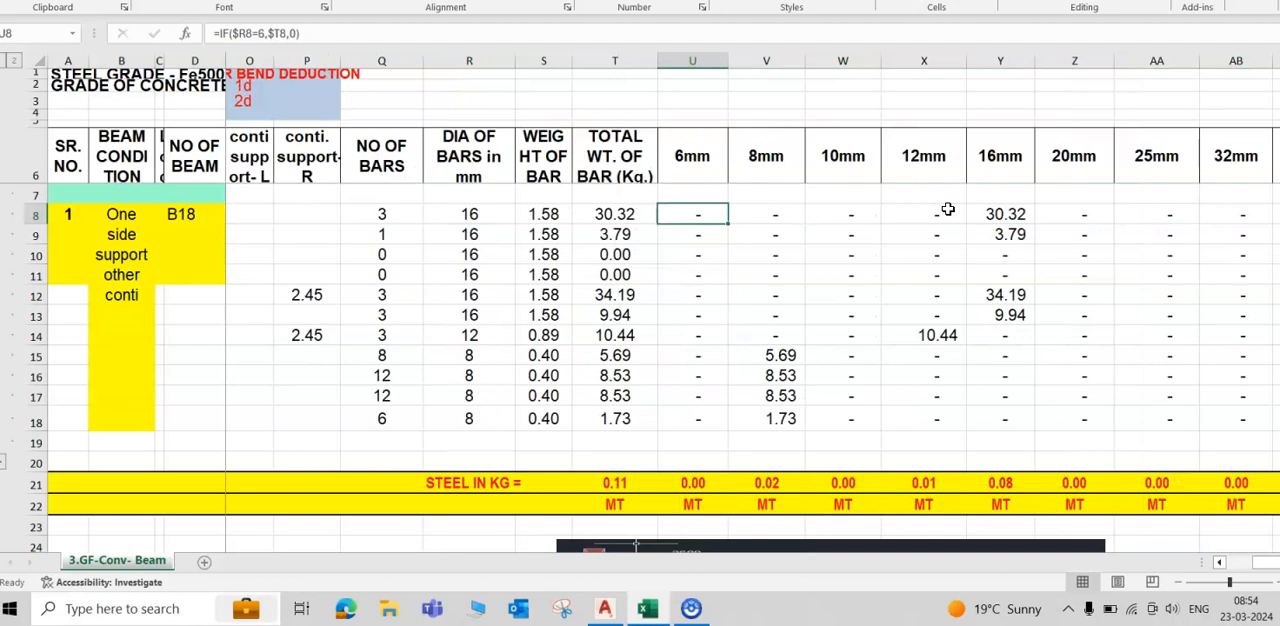
# - Start an IF formula in U8 of the 6mm column that tests whether $R8 equals 6, with only the column locked
pyautogui.write('=')
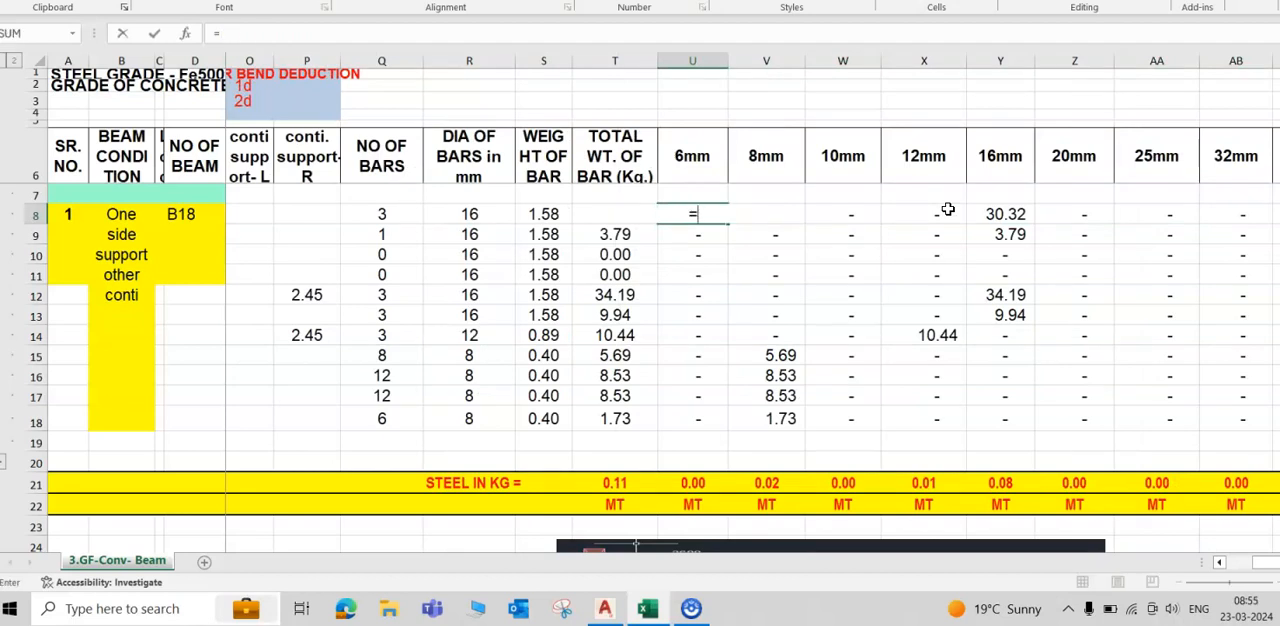
pyautogui.write('if')
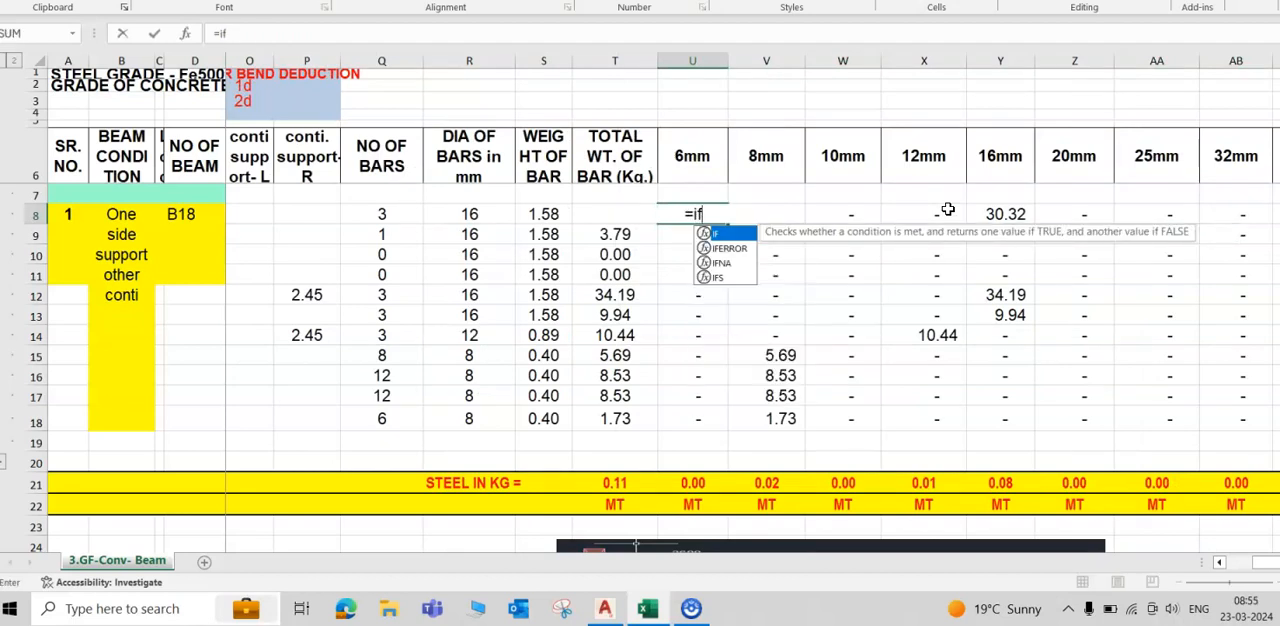
pyautogui.write('(')
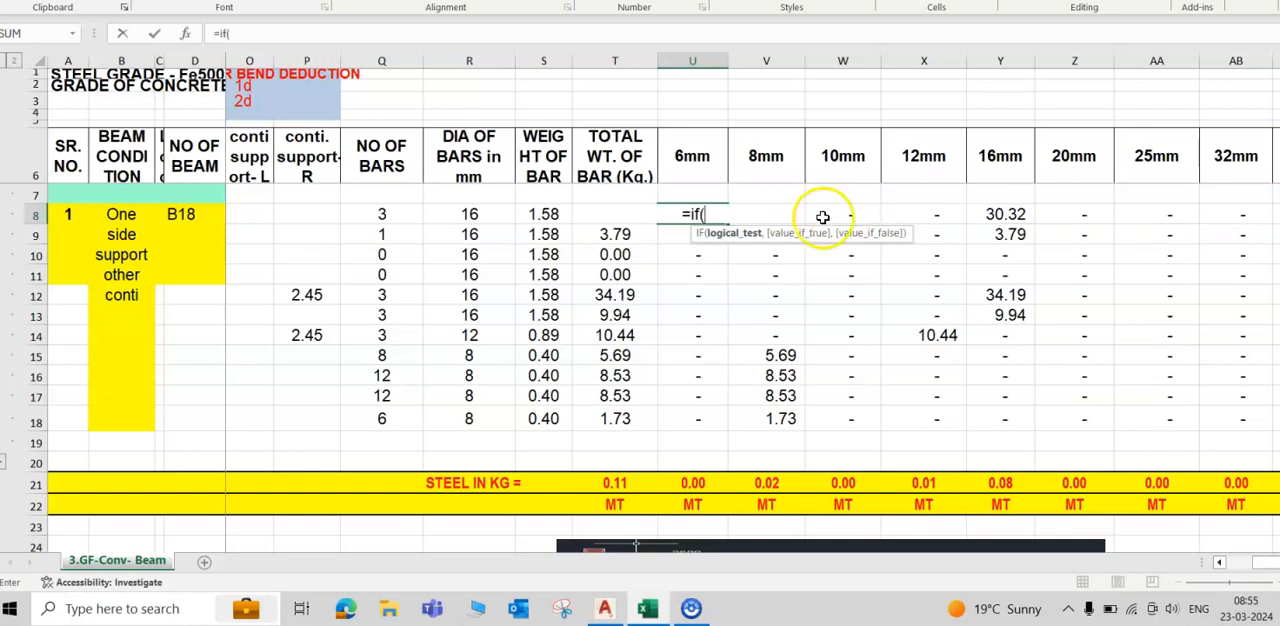
pyautogui.click(469, 213)
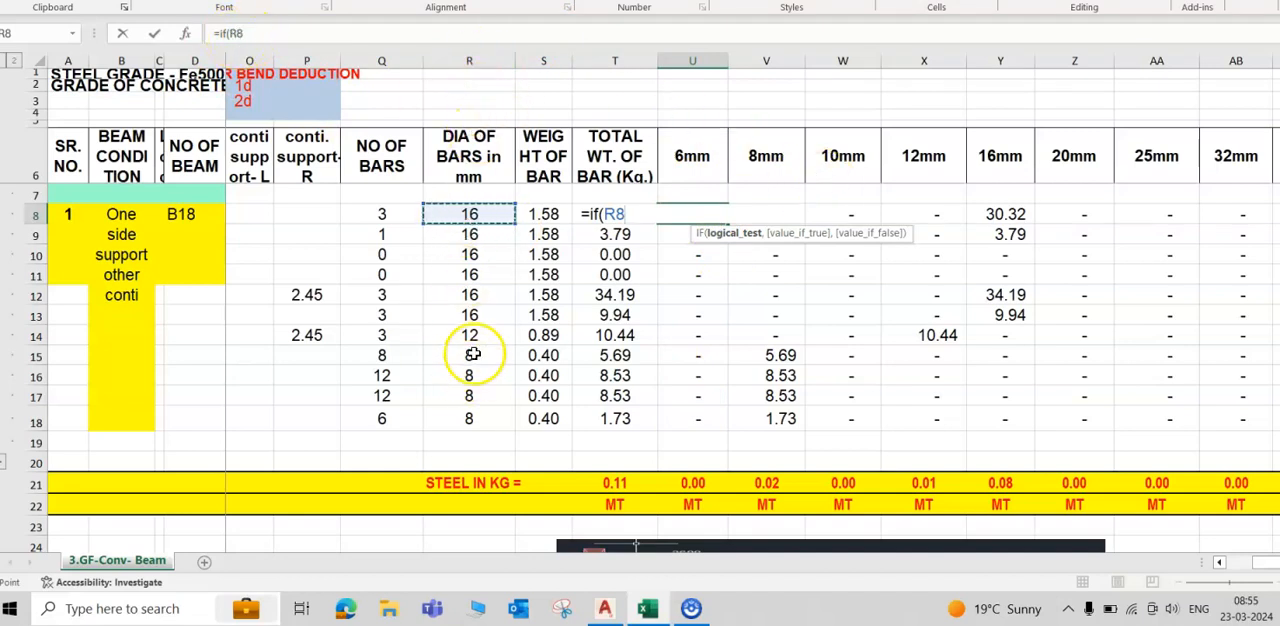
pyautogui.press('F4')
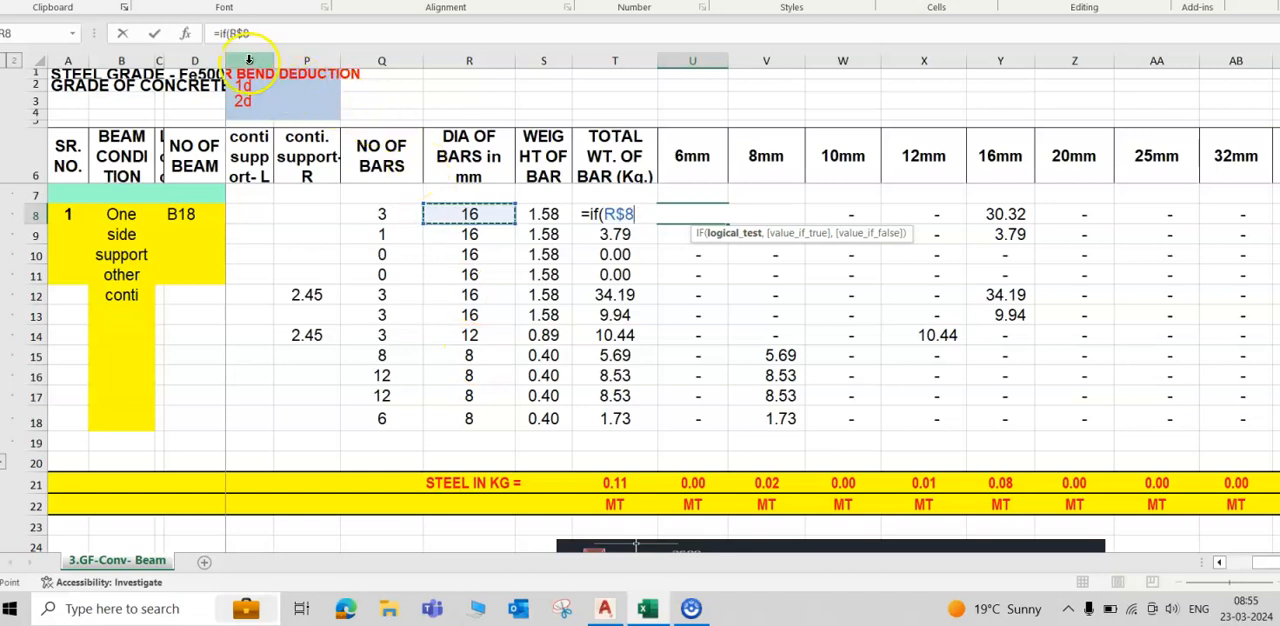
pyautogui.click(262, 34)
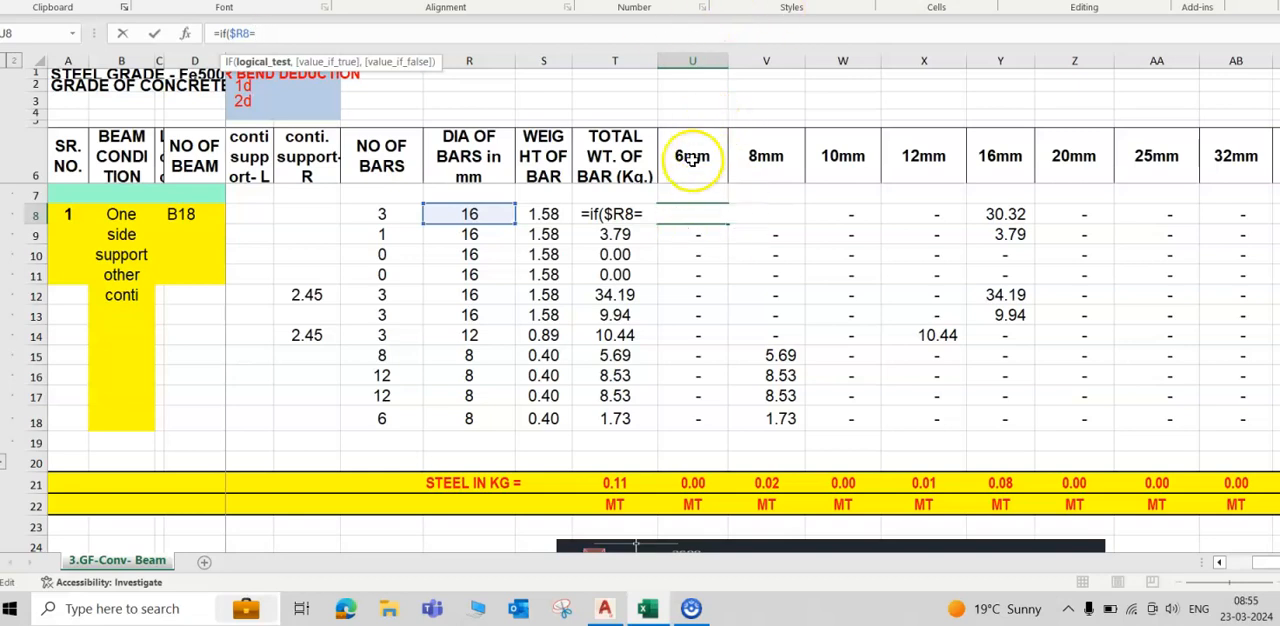
pyautogui.write('=6,')
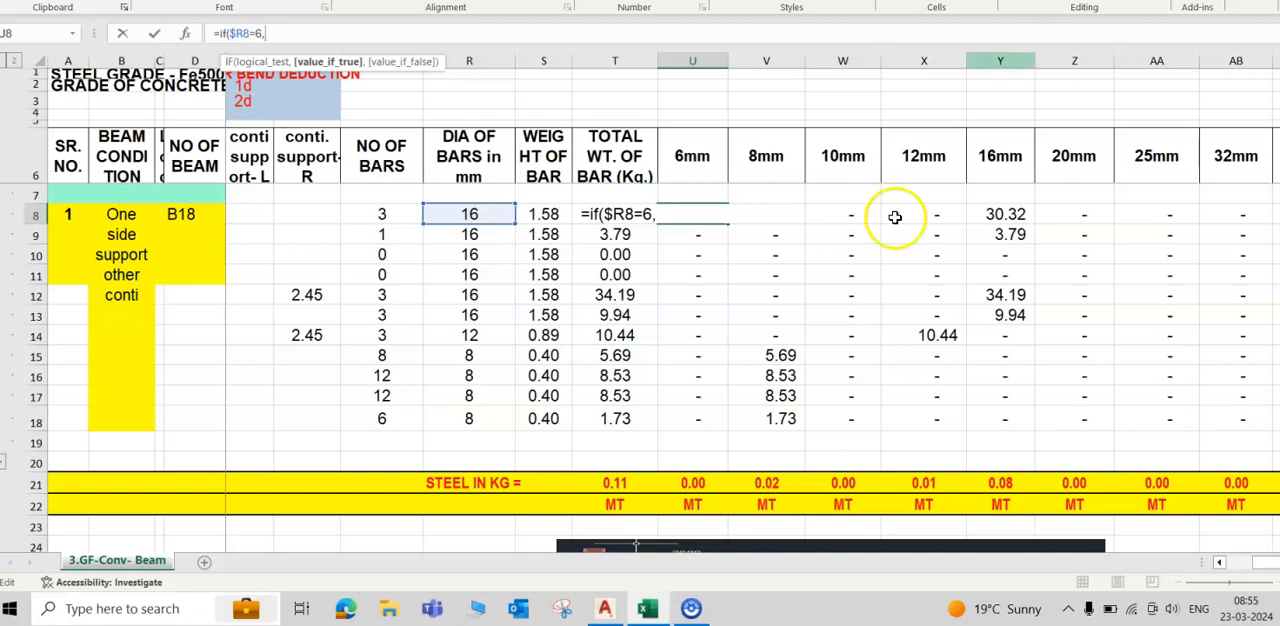
# - Complete the U8 formula to return the total weight $T8 when true and 0 otherwise
pyautogui.click(549, 214)
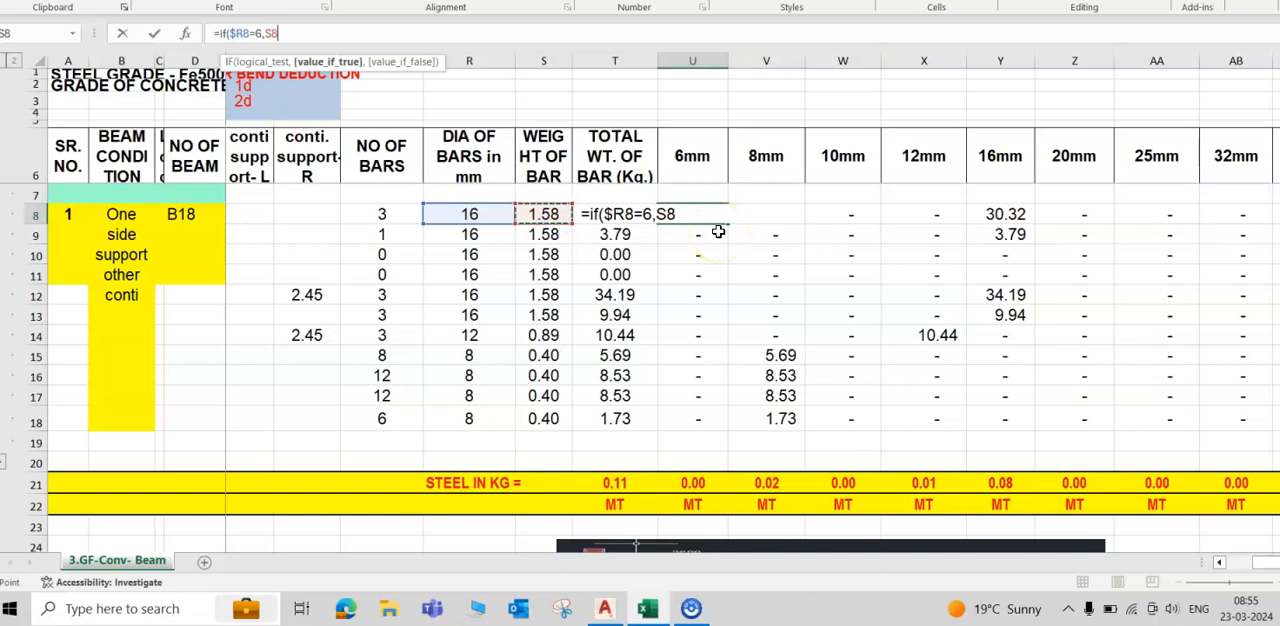
pyautogui.press('Right')
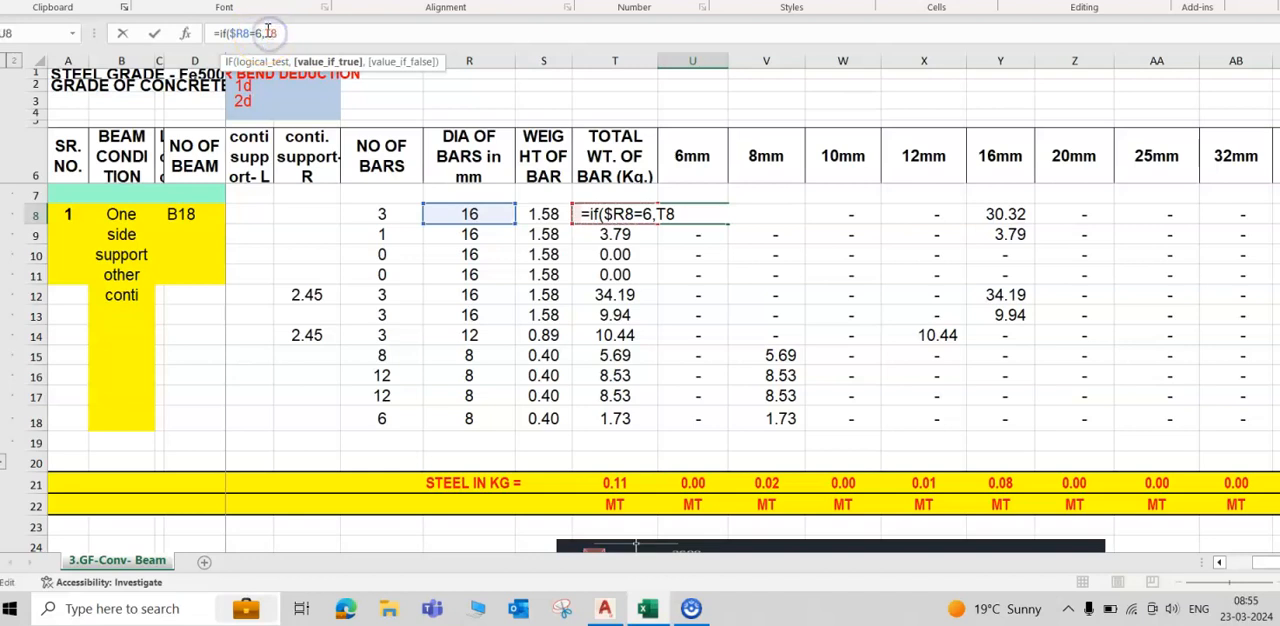
pyautogui.press('F4')
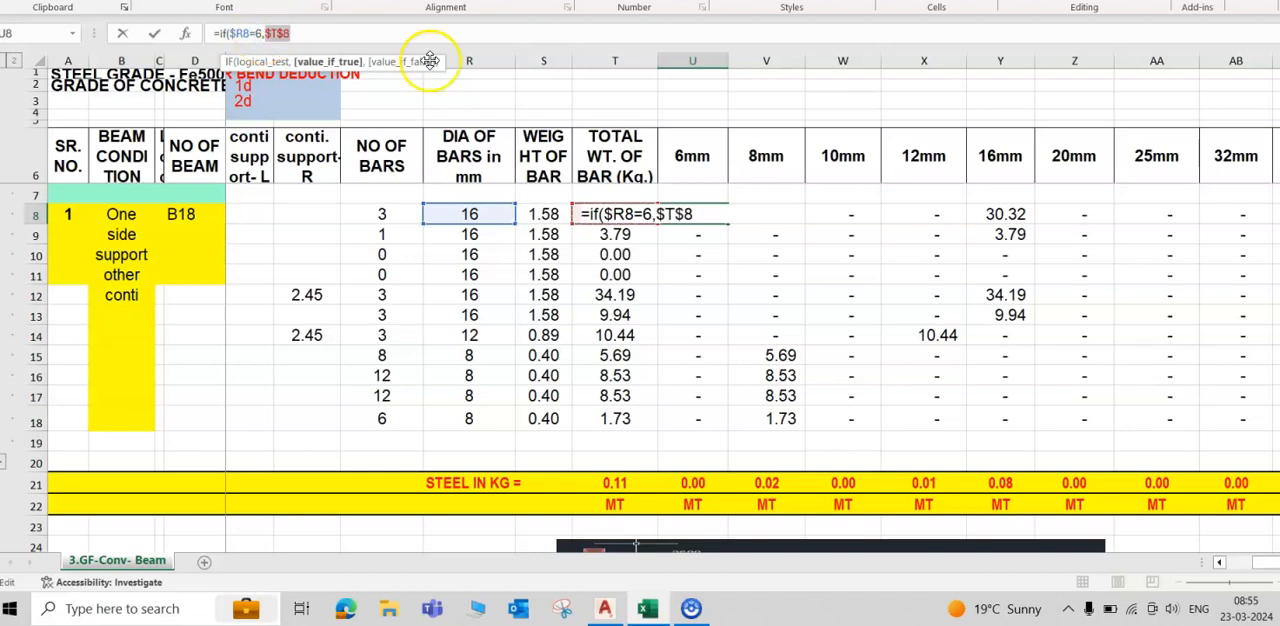
pyautogui.press('F4')
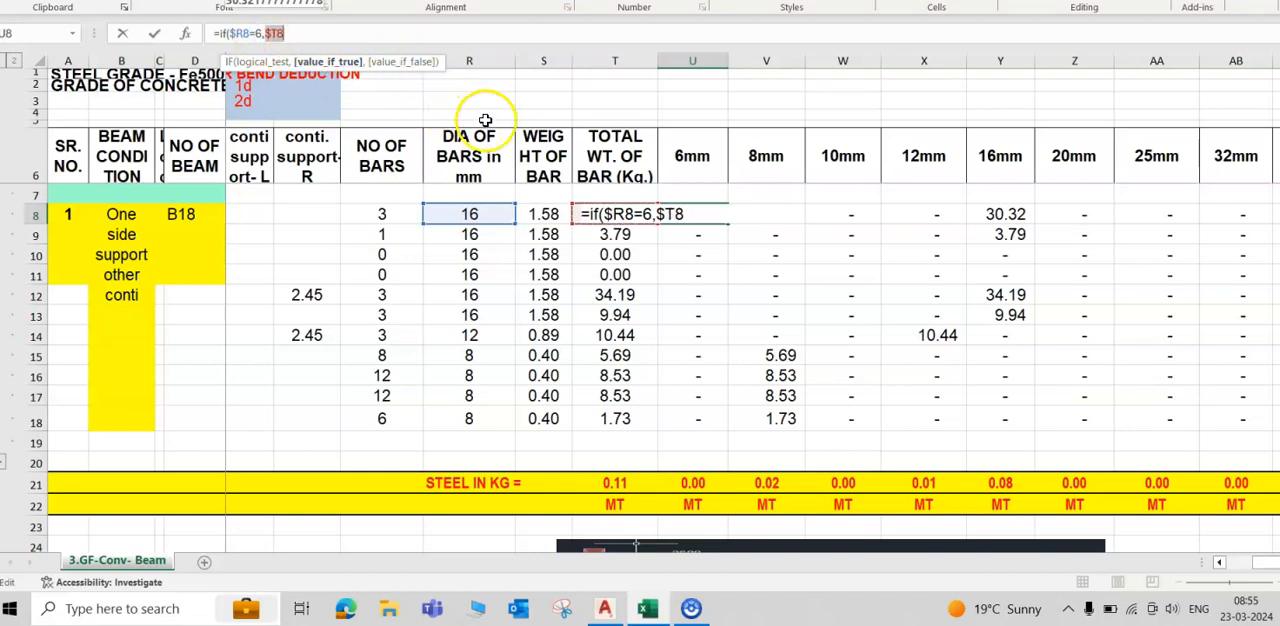
pyautogui.click(333, 40)
pyautogui.write(',')
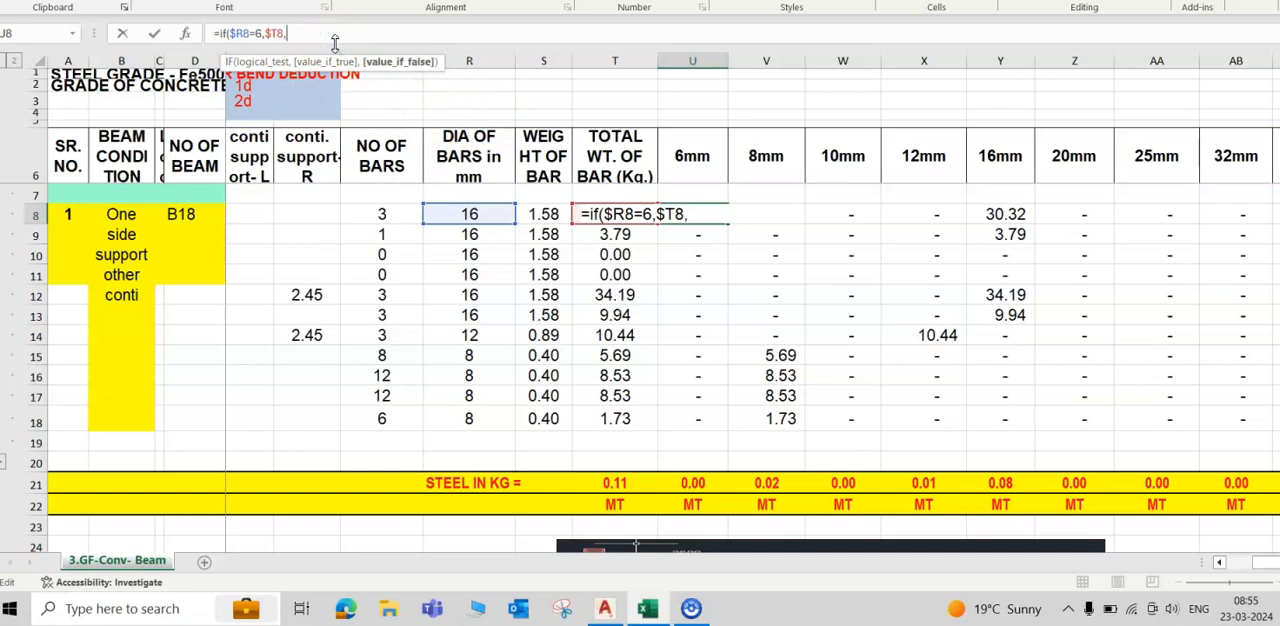
pyautogui.write('0)')
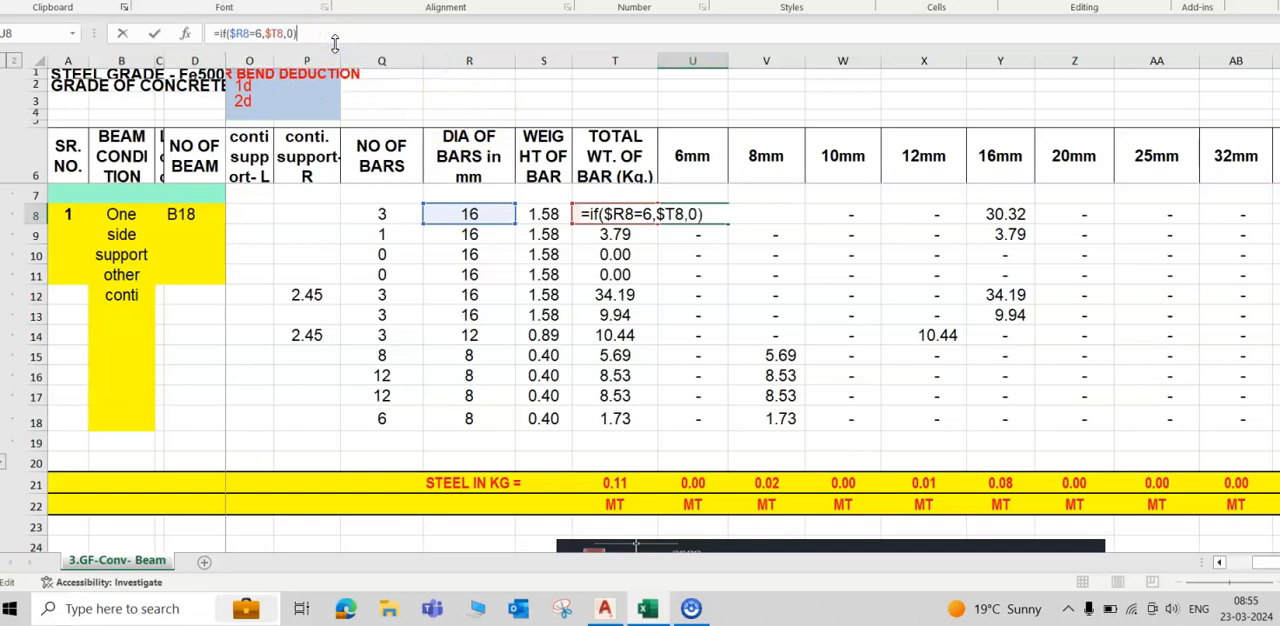
pyautogui.press('Return')
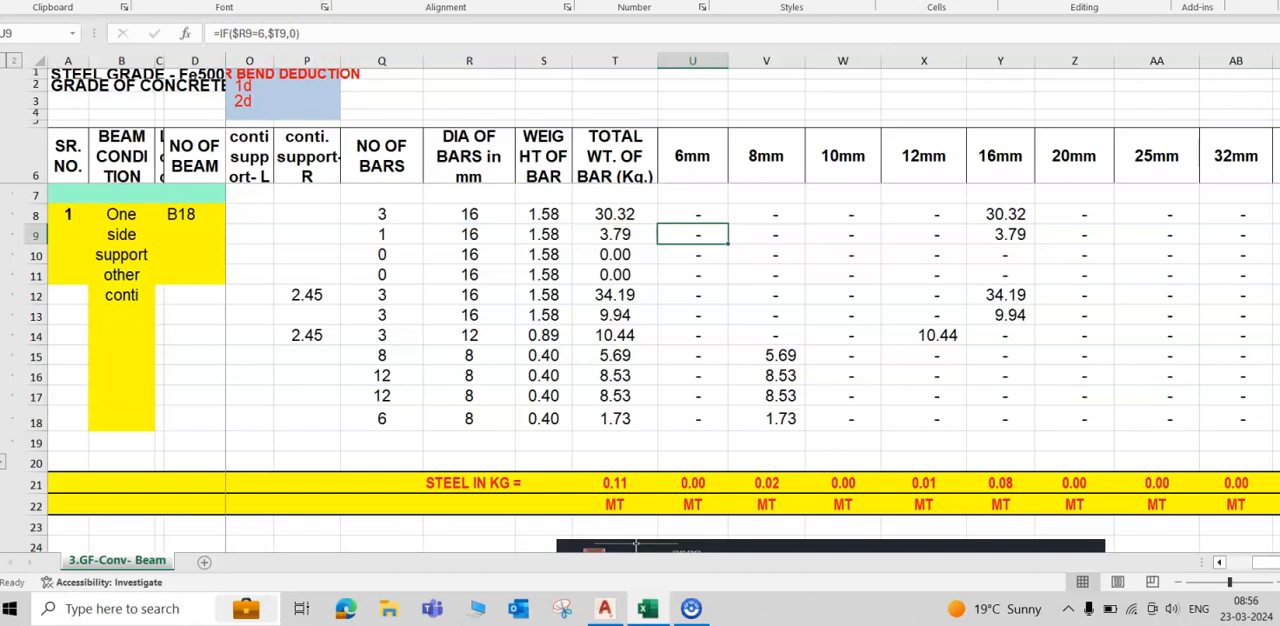
# - Fill the 6mm formula from U8 down through row 18
pyautogui.click(712, 214)
pyautogui.moveTo(726, 224); pyautogui.dragTo(723, 418)
pyautogui.click(714, 217)
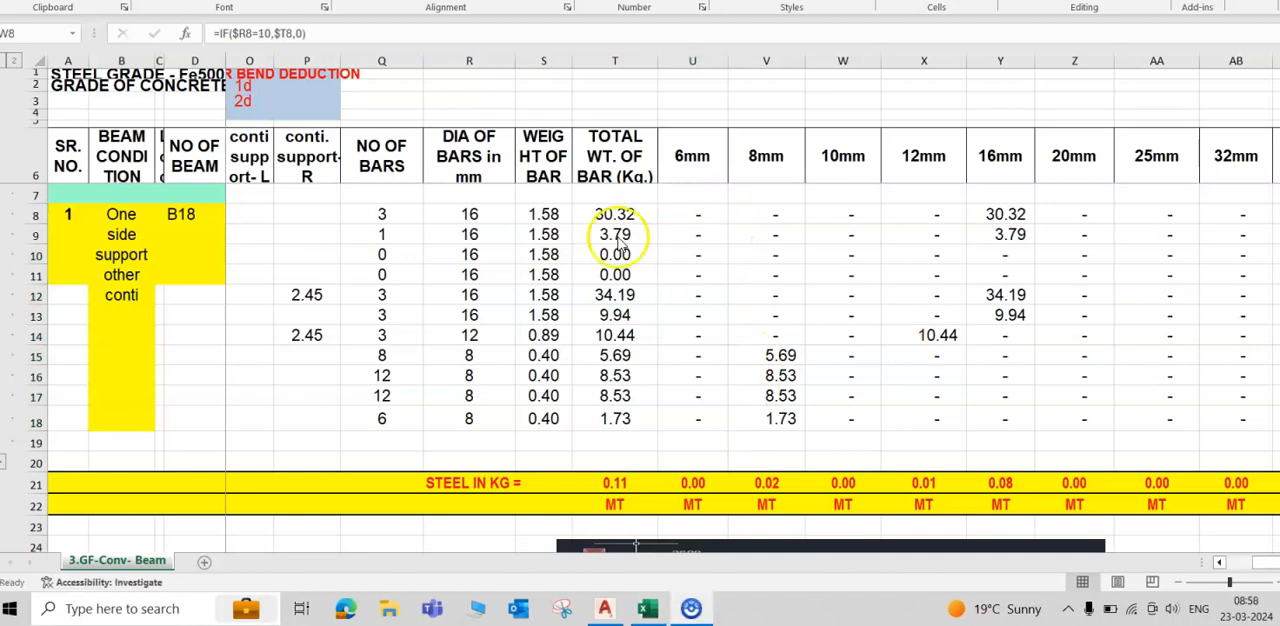
pyautogui.click(718, 210)
# - Copy the 6mm formula into V8 with its tested diameter changed to 8, and fill it down through row 18
pyautogui.click(692, 216)
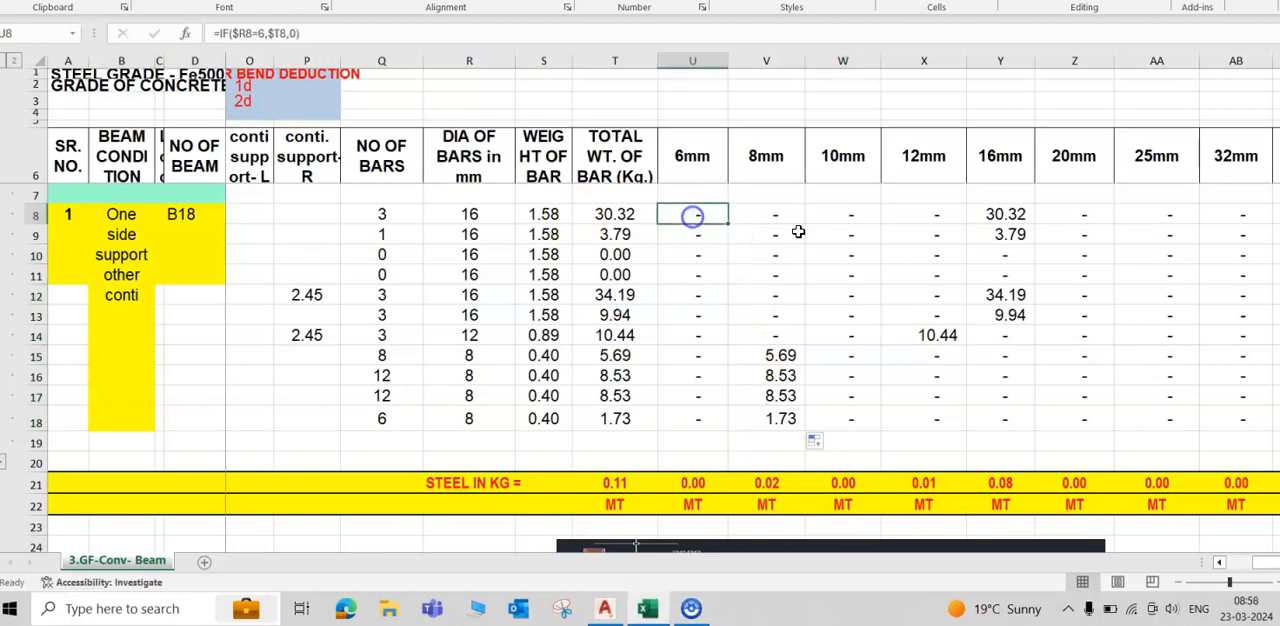
pyautogui.hotkey('ctrl', 'c')
pyautogui.click(771, 213)
pyautogui.hotkey('ctrl', 'v')
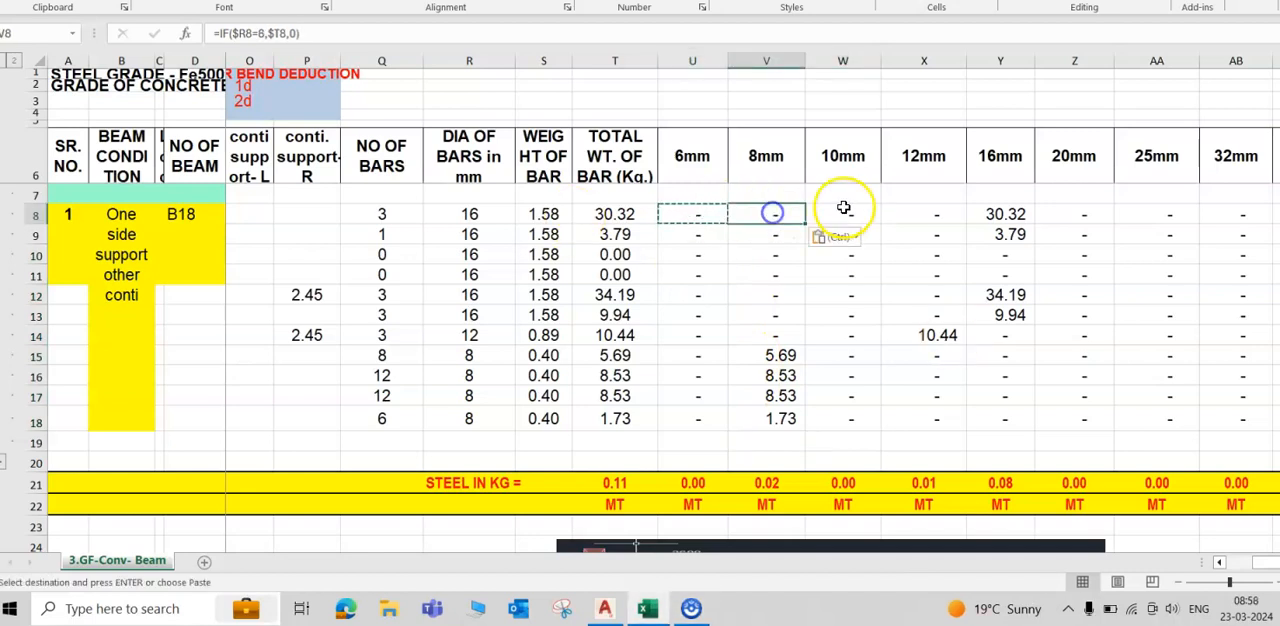
pyautogui.press('F2')
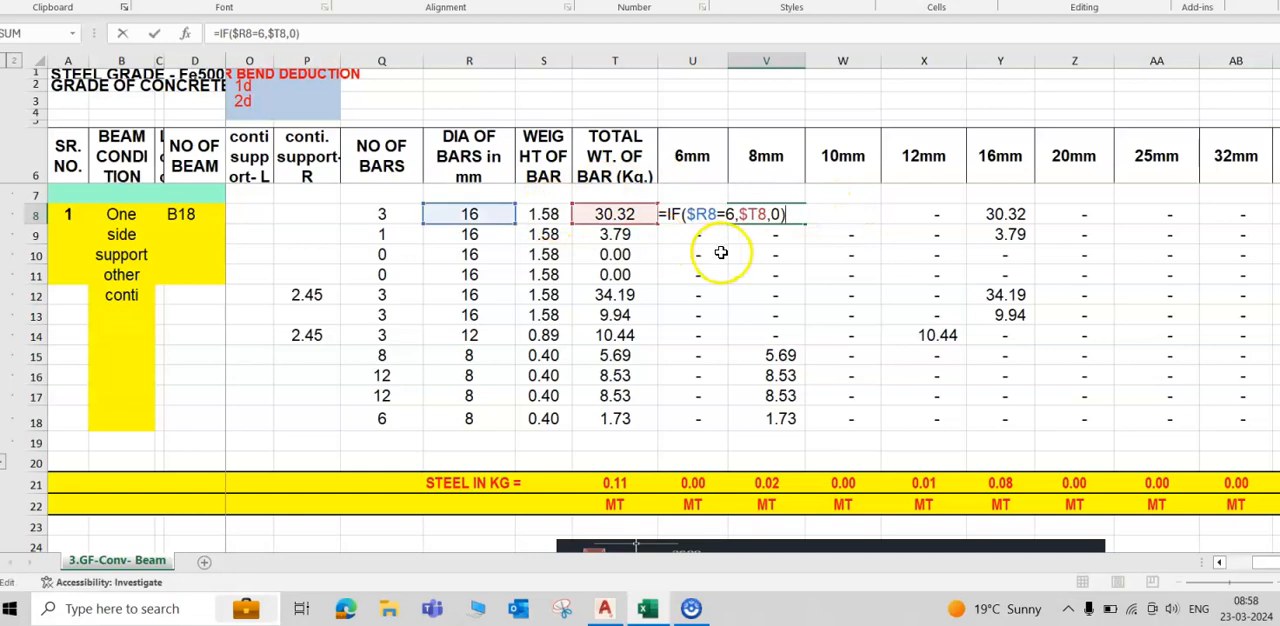
pyautogui.click(730, 215)
pyautogui.press('BackSpace')
pyautogui.write('8')
pyautogui.hotkey('ctrl', 'Return')
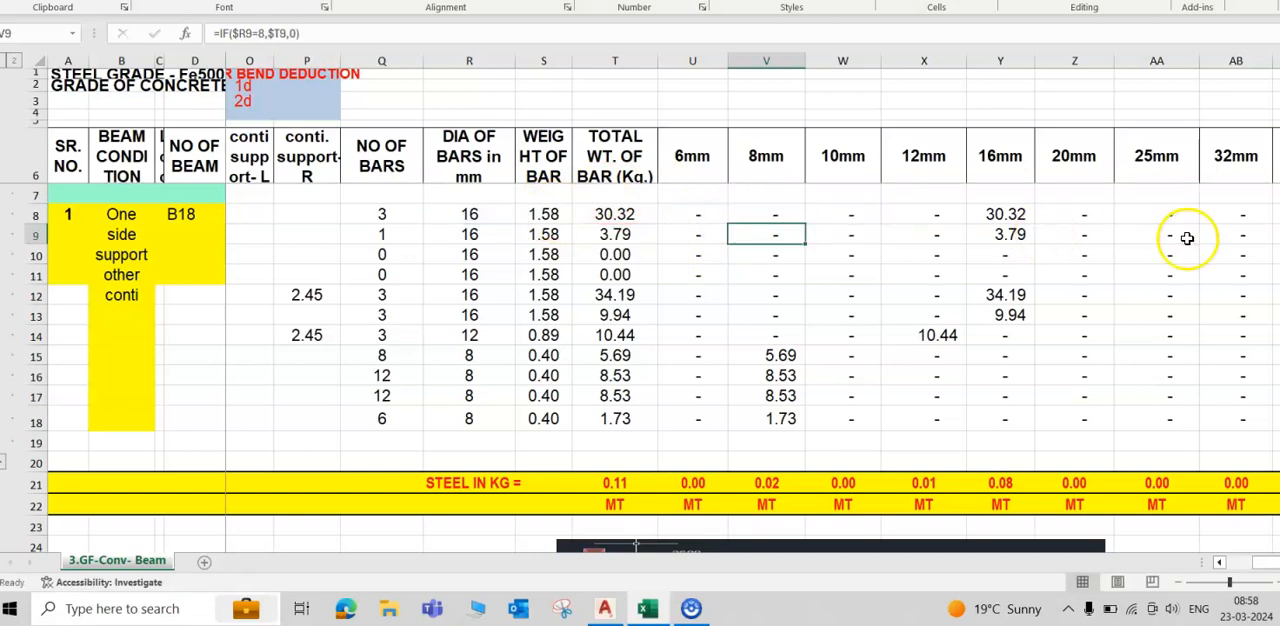
pyautogui.click(752, 211)
pyautogui.moveTo(804, 224); pyautogui.dragTo(797, 431)
# - Copy the 8mm formula into W8 with its tested diameter changed to 10, and fill it down through row 18
pyautogui.click(770, 208)
pyautogui.click(843, 218)
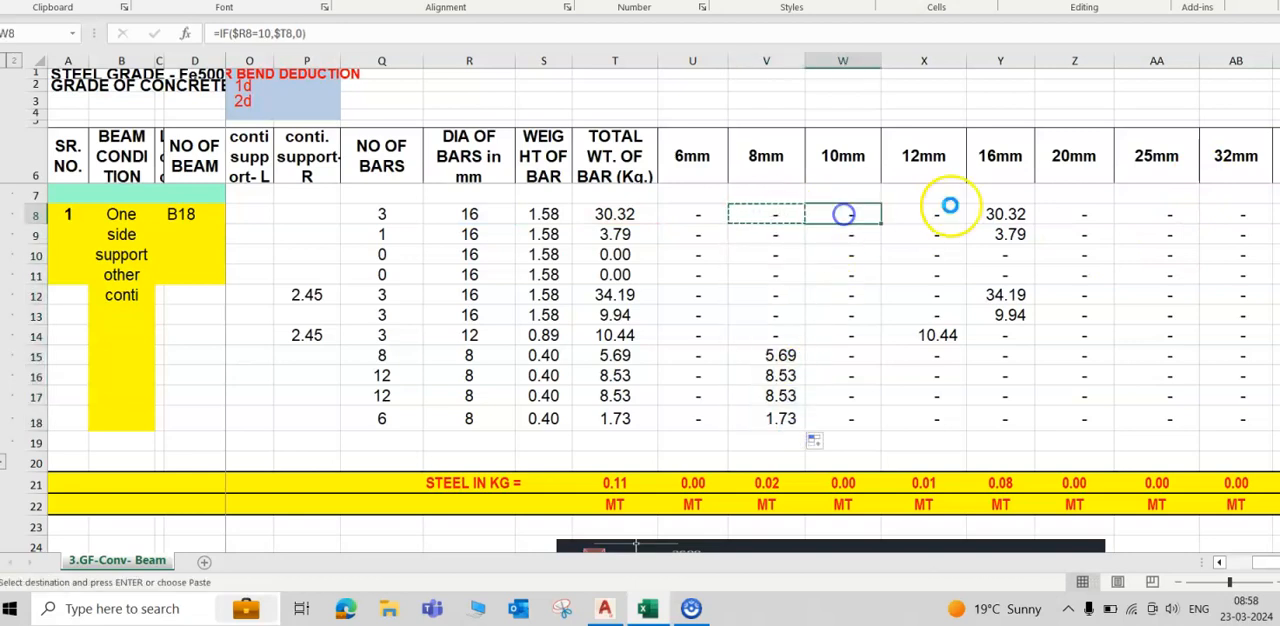
pyautogui.press('F2')
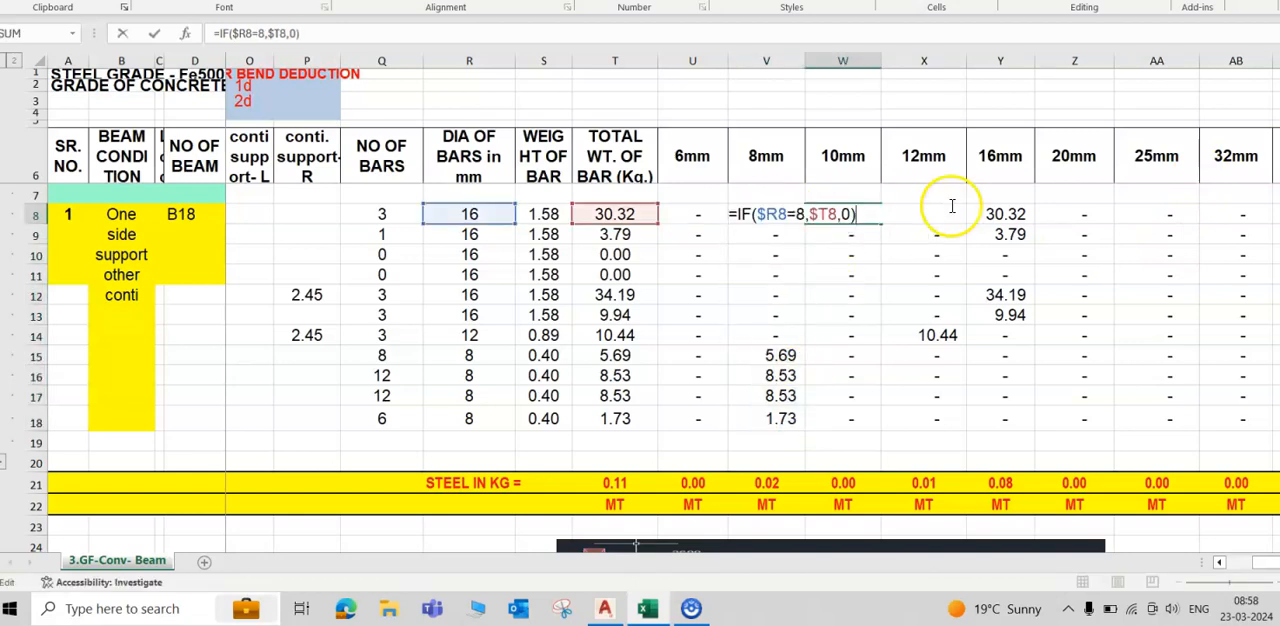
pyautogui.click(800, 214)
pyautogui.press('BackSpace')
pyautogui.write('10')
pyautogui.press('Return')
pyautogui.click(845, 215)
pyautogui.moveTo(880, 225); pyautogui.dragTo(863, 426)
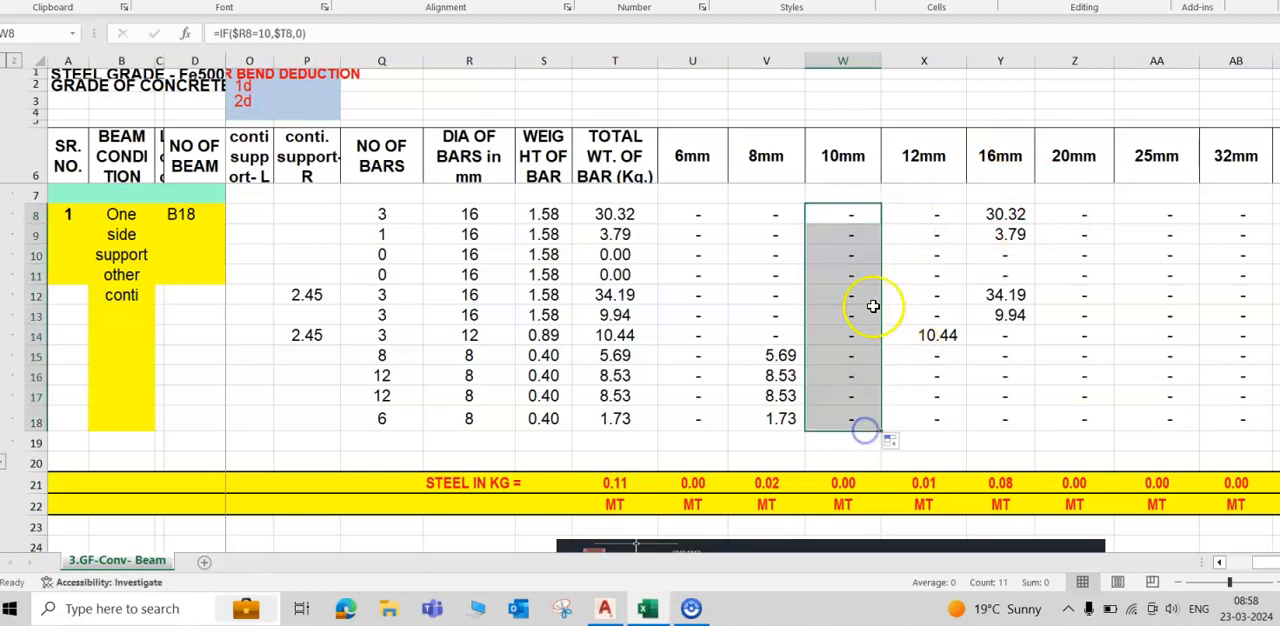
# - Examine the shuttering area formula in AC8 together with the beam dimension cells it refers to
pyautogui.moveTo(1069, 546); pyautogui.dragTo(1157, 548)
pyautogui.scroll(3, 1105, 402)
pyautogui.click(1090, 315)
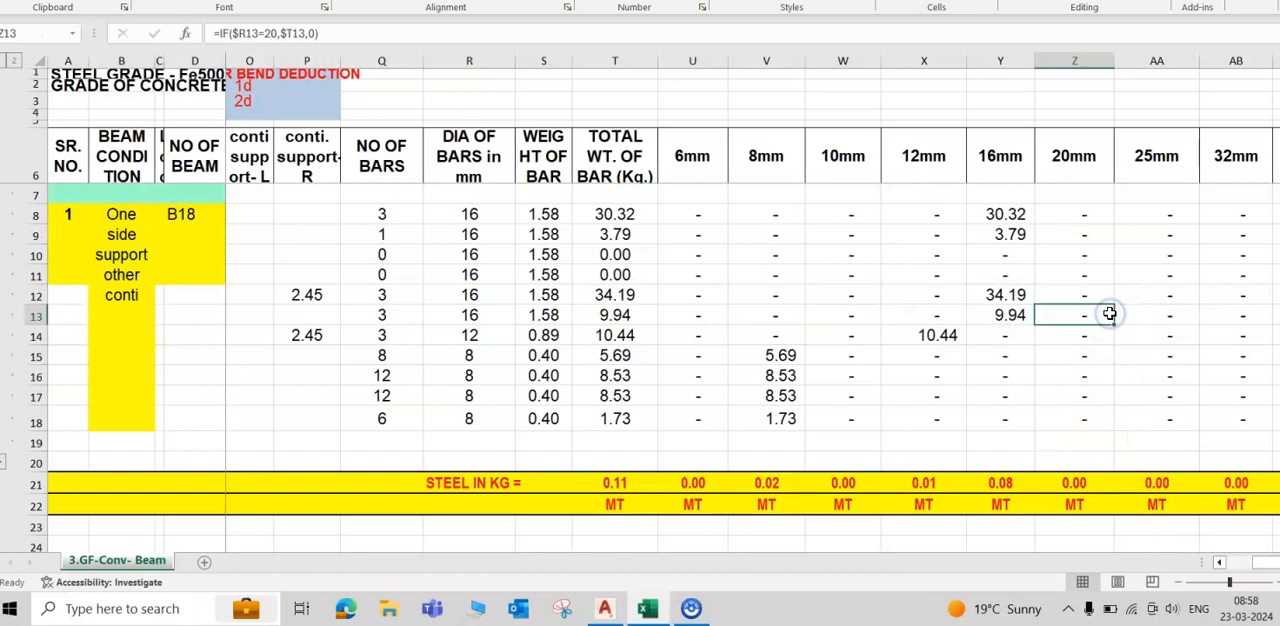
pyautogui.press('Right')
pyautogui.press('Right')
pyautogui.press('Right')
pyautogui.press('Right')
pyautogui.click(1194, 213)
pyautogui.press('F2')
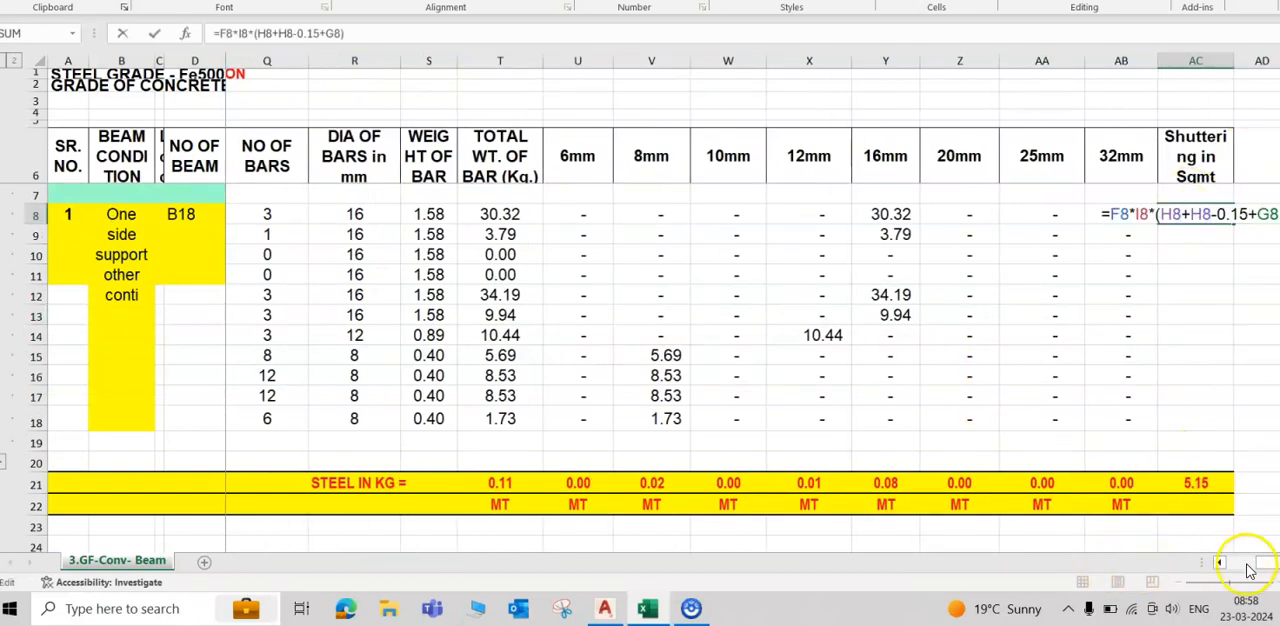
pyautogui.moveTo(1248, 570); pyautogui.dragTo(1057, 560)
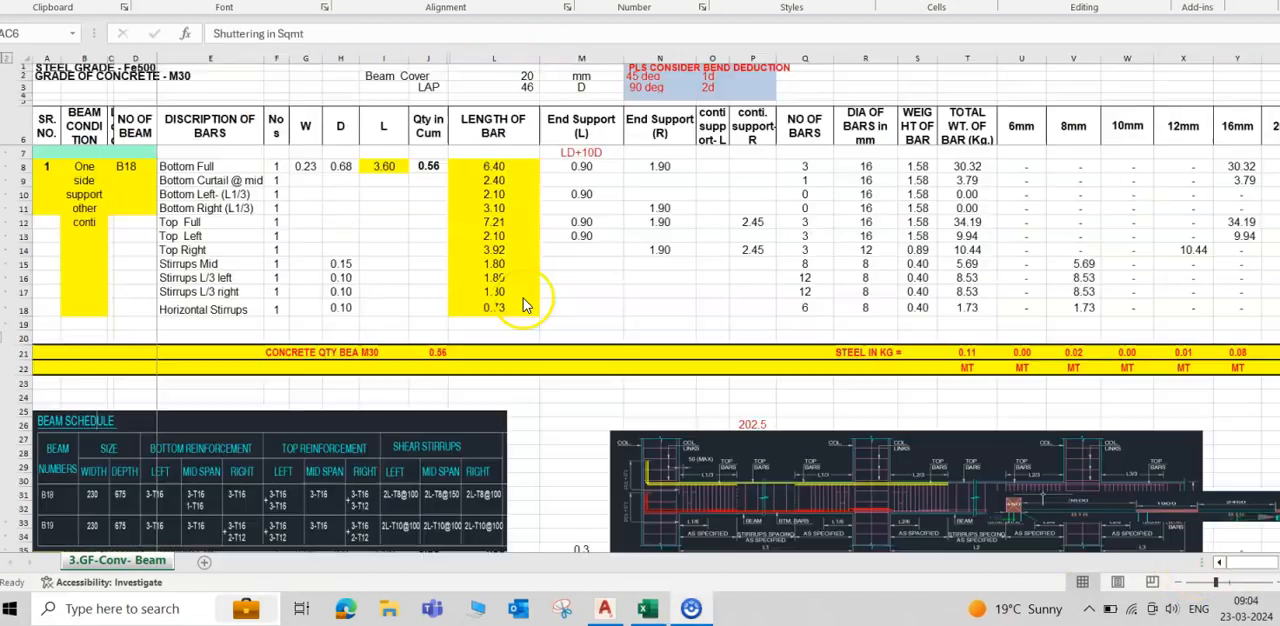
# - Review the row 21 totals for concrete quantity, overall steel, steel per diameter from 6mm to 32mm, and shuttering area
pyautogui.click(437, 352)
pyautogui.click(966, 352)
pyautogui.moveTo(1021, 352); pyautogui.dragTo(1255, 346)
pyautogui.click(1262, 352)
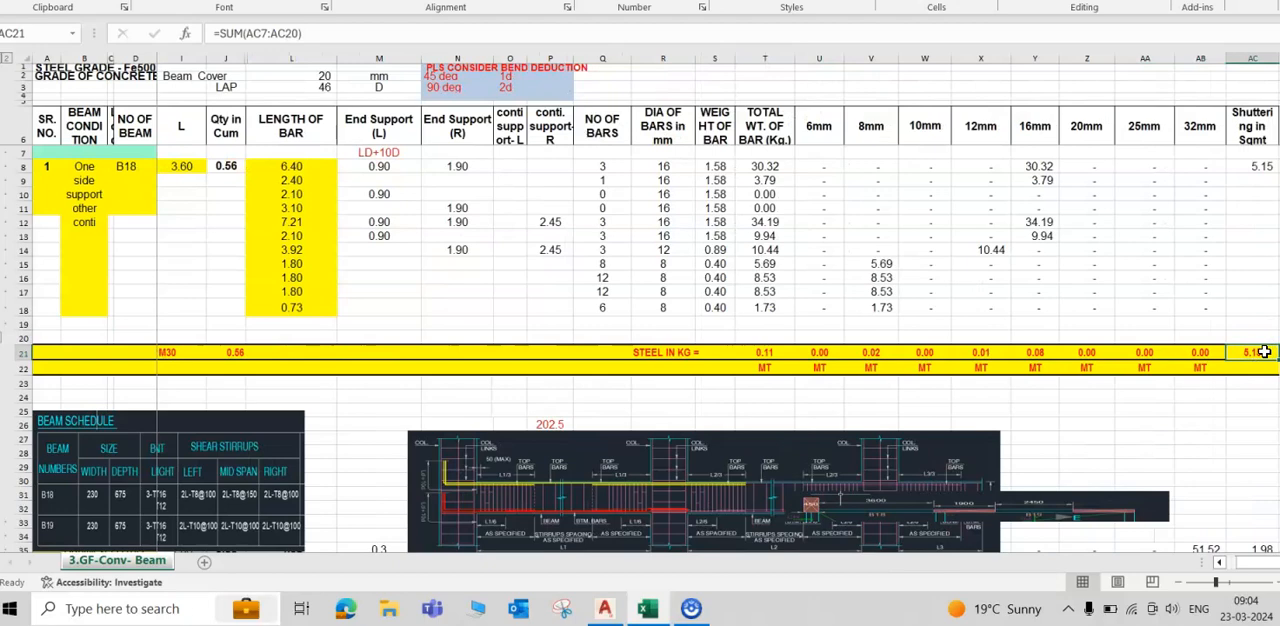